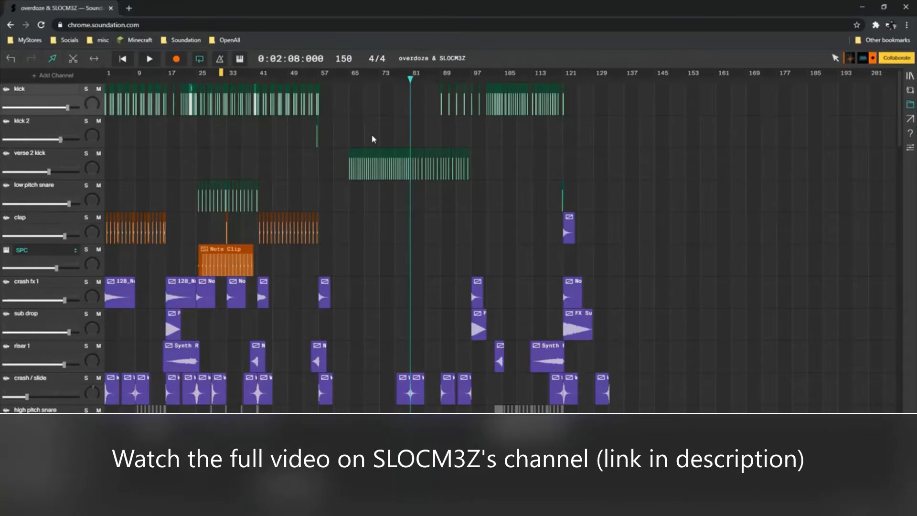
Look over all channels of the arrangement, from the kick channel down to the vocal chop and synth channels.
{"action": "scroll", "coordinate": [324, 143], "scroll_direction": "down", "scroll_amount": 5}
{"action": "scroll", "coordinate": [308, 159], "scroll_direction": "up", "scroll_amount": 5}
{"action": "key", "text": "space"}
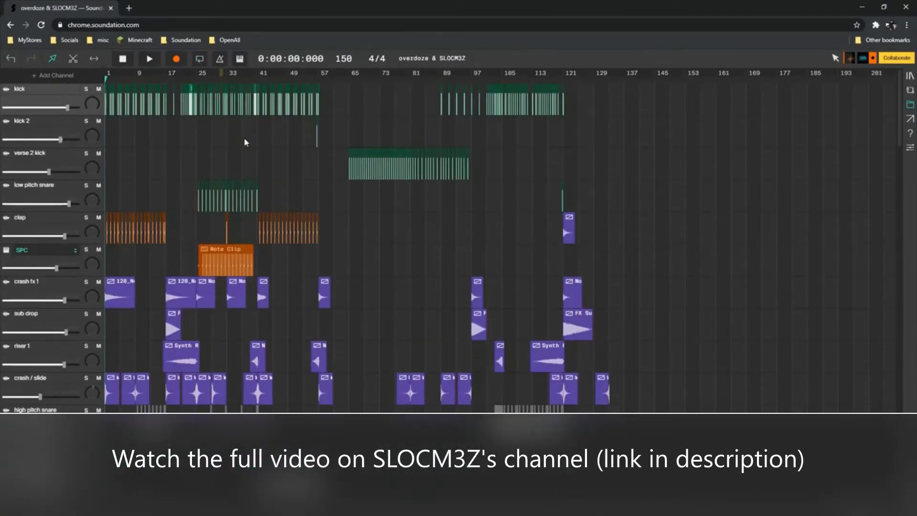
{"action": "scroll", "coordinate": [297, 146], "scroll_direction": "down", "scroll_amount": 1}
{"action": "scroll", "coordinate": [297, 147], "scroll_direction": "down", "scroll_amount": 15}
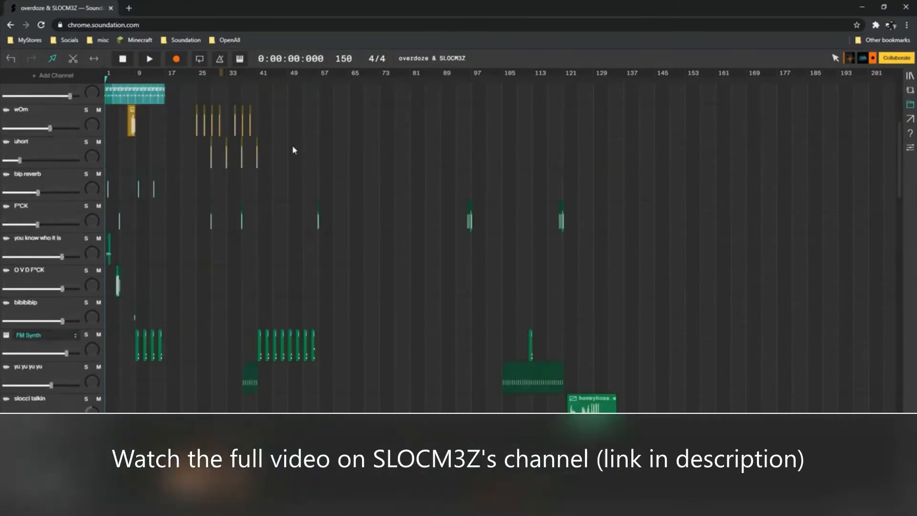
{"action": "scroll", "coordinate": [285, 146], "scroll_direction": "down", "scroll_amount": 10}
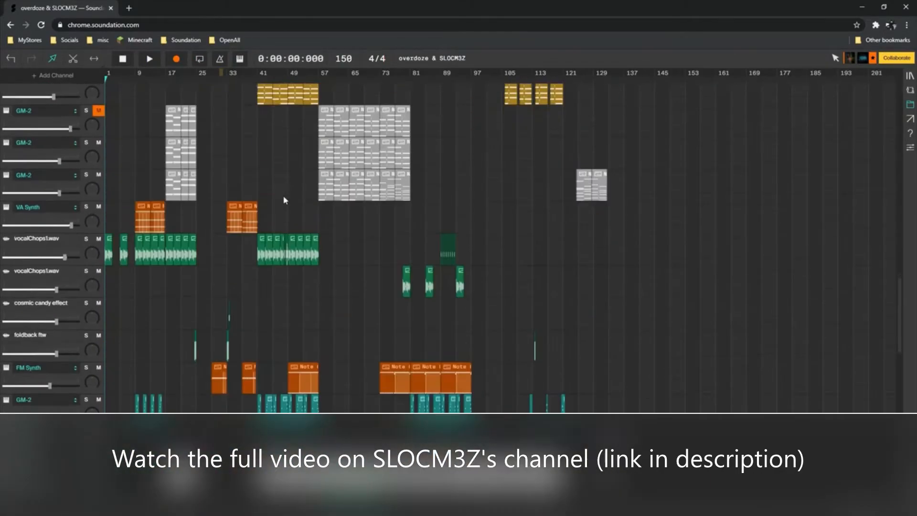
{"action": "scroll", "coordinate": [282, 199], "scroll_direction": "up", "scroll_amount": 15}
{"action": "scroll", "coordinate": [236, 204], "scroll_direction": "up", "scroll_amount": 10}
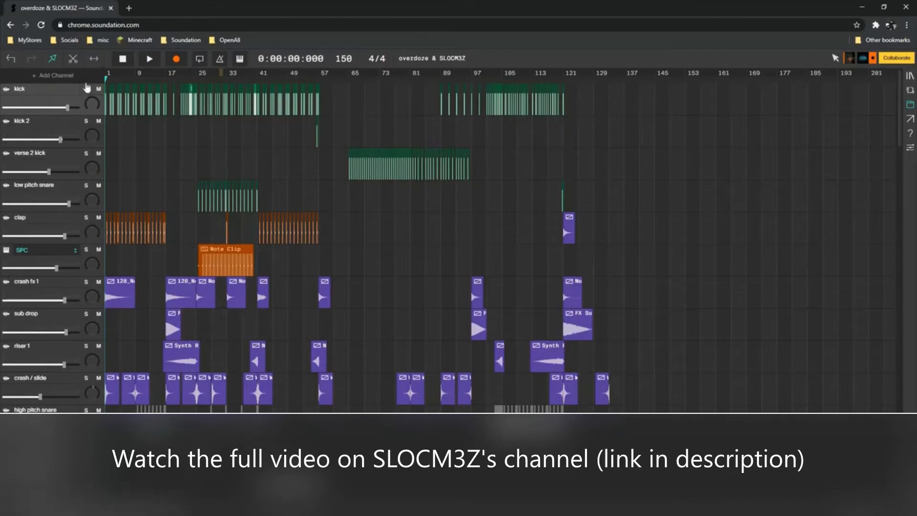
{"action": "key", "text": "space"}
{"action": "key", "text": "space"}
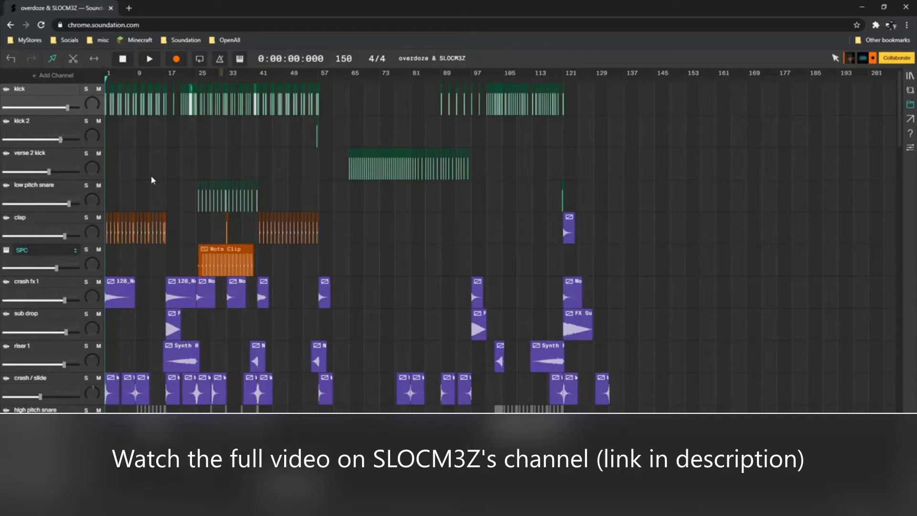
Examine the clips on the kick, snare, clap and crash channels closely along the timeline up to about bar 74.
{"action": "scroll", "coordinate": [212, 187], "scroll_direction": "down", "scroll_amount": 3}
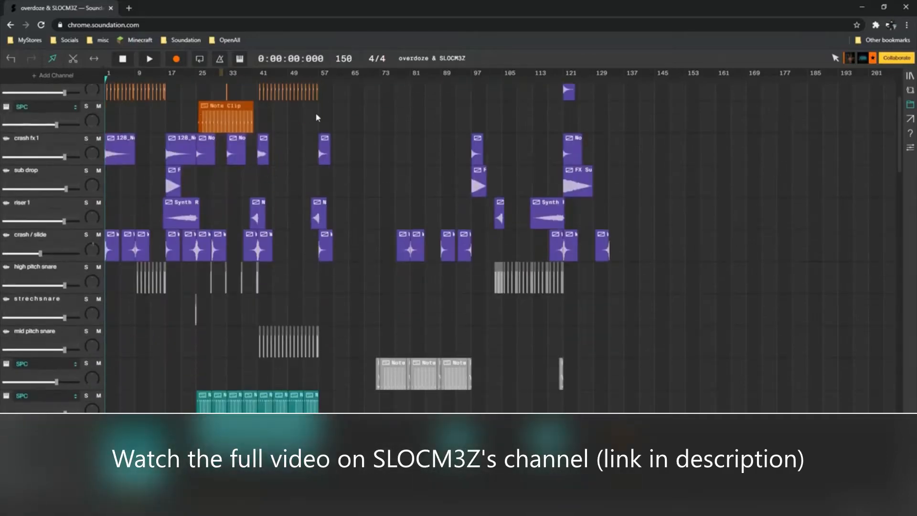
{"action": "scroll", "coordinate": [317, 125], "scroll_direction": "up", "scroll_amount": 3}
{"action": "scroll", "coordinate": [364, 139], "scroll_direction": "up", "scroll_amount": 3}
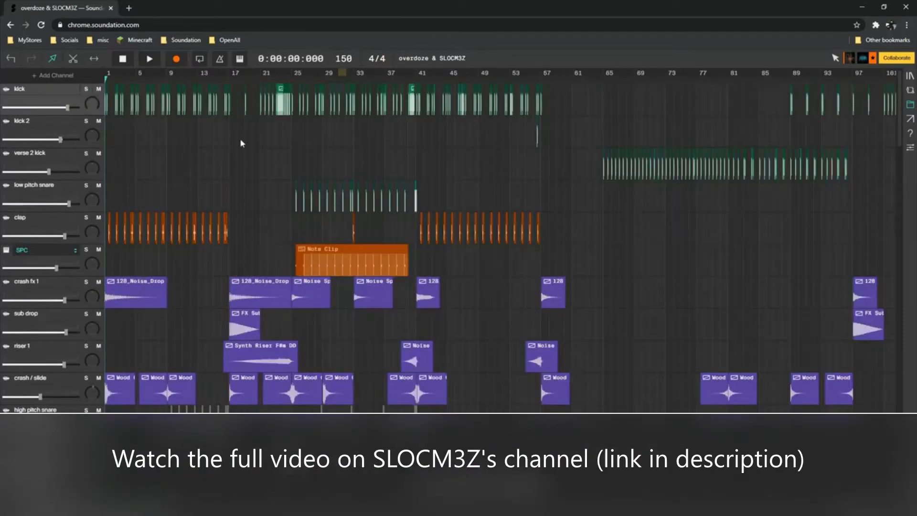
{"action": "scroll", "coordinate": [223, 117], "scroll_direction": "up", "scroll_amount": 3}
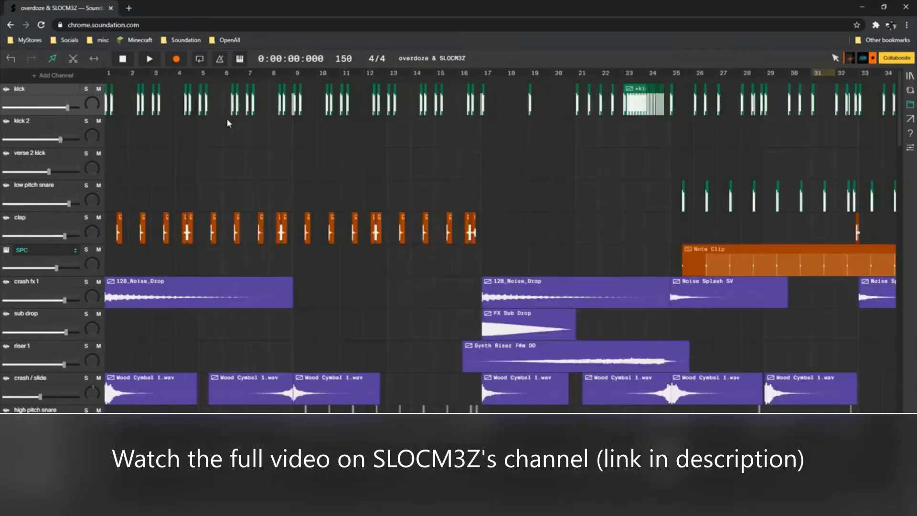
{"action": "scroll", "coordinate": [215, 116], "scroll_direction": "right", "scroll_amount": 15}
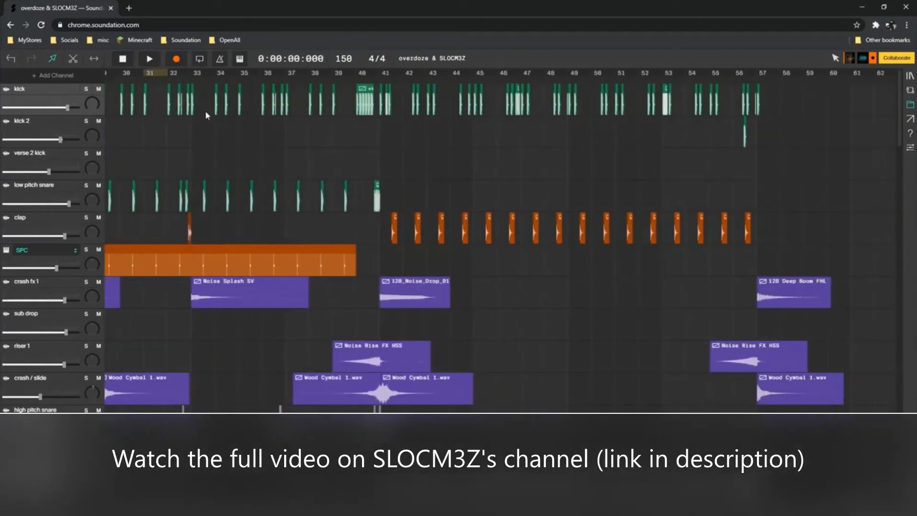
{"action": "scroll", "coordinate": [208, 117], "scroll_direction": "down", "scroll_amount": 2}
{"action": "scroll", "coordinate": [209, 116], "scroll_direction": "up", "scroll_amount": 2}
{"action": "scroll", "coordinate": [211, 116], "scroll_direction": "right", "scroll_amount": 1}
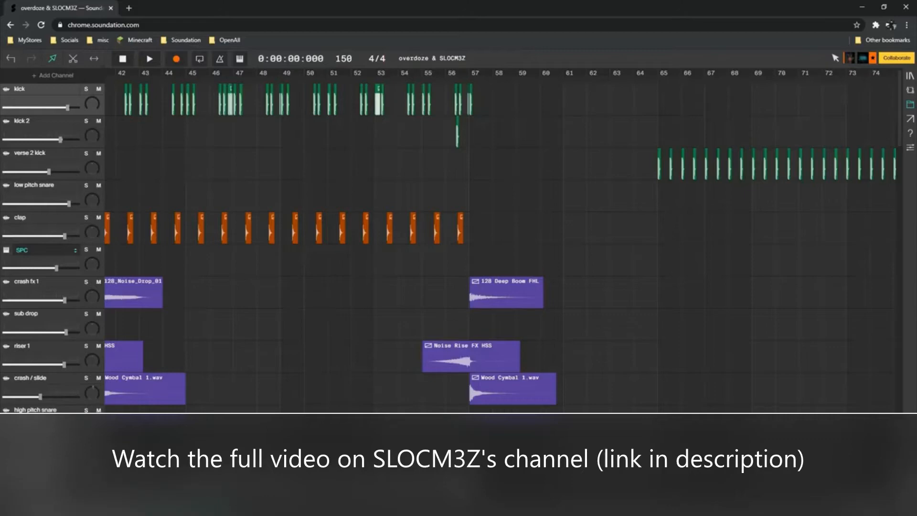
Solo the kick, kick 2, verse 2 kick and low pitch snare channels and audition them from bar 25.
{"action": "left_click", "coordinate": [86, 89]}
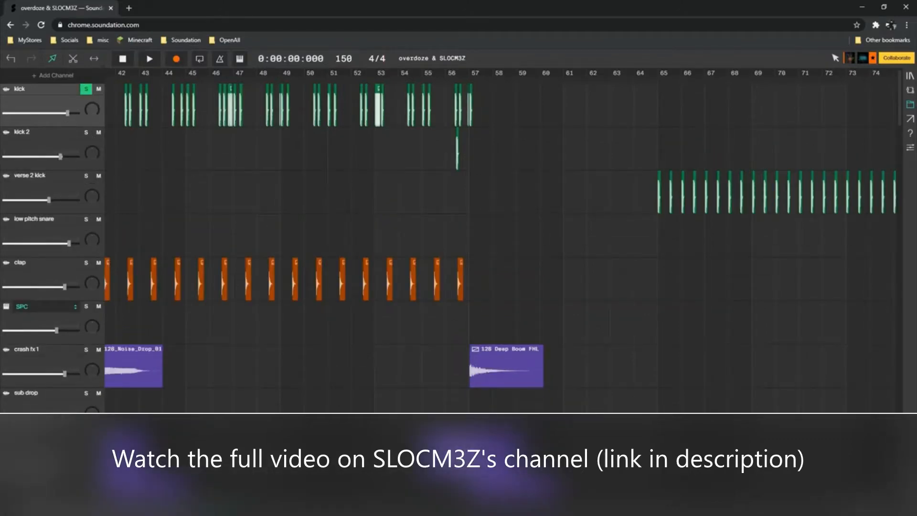
{"action": "scroll", "coordinate": [346, 216], "scroll_direction": "left", "scroll_amount": 10}
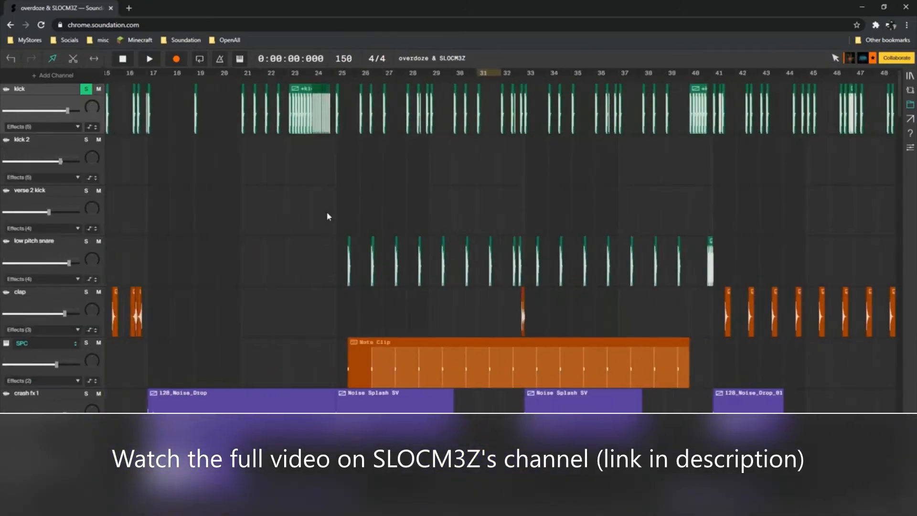
{"action": "scroll", "coordinate": [327, 211], "scroll_direction": "down", "scroll_amount": 1}
{"action": "scroll", "coordinate": [327, 211], "scroll_direction": "left", "scroll_amount": 5}
{"action": "scroll", "coordinate": [327, 211], "scroll_direction": "right", "scroll_amount": 8}
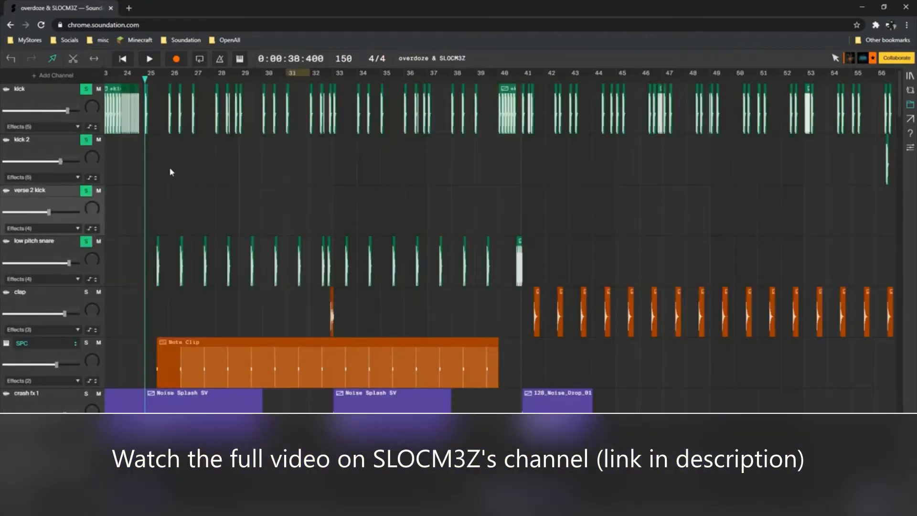
{"action": "key", "text": "space"}
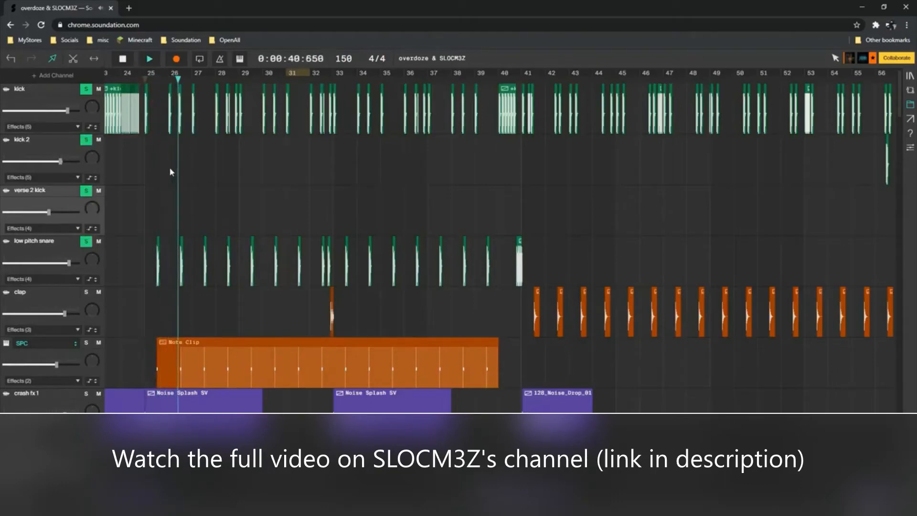
{"action": "scroll", "coordinate": [215, 158], "scroll_direction": "right", "scroll_amount": 3}
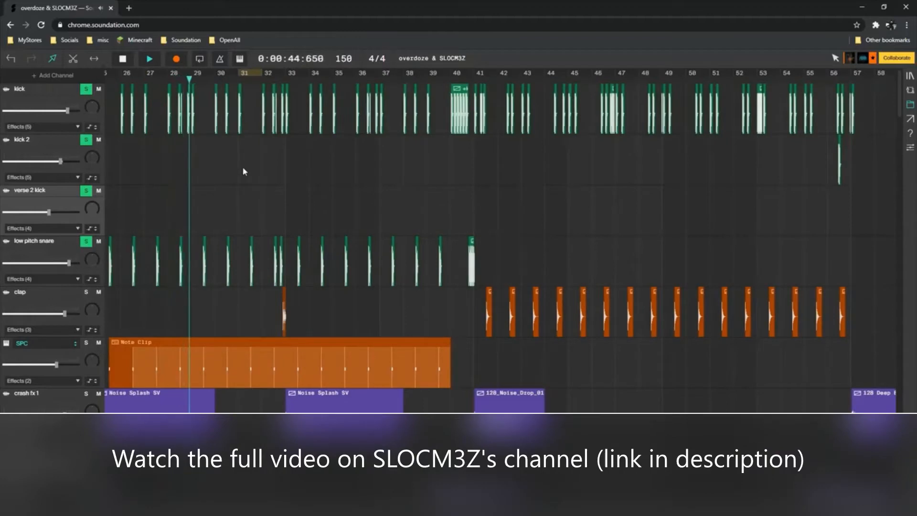
{"action": "key", "text": "space"}
Audition the soloed kick channels from bar 56, at the end of the first drop.
{"action": "scroll", "coordinate": [363, 190], "scroll_direction": "right", "scroll_amount": 5}
{"action": "scroll", "coordinate": [361, 186], "scroll_direction": "right", "scroll_amount": 6}
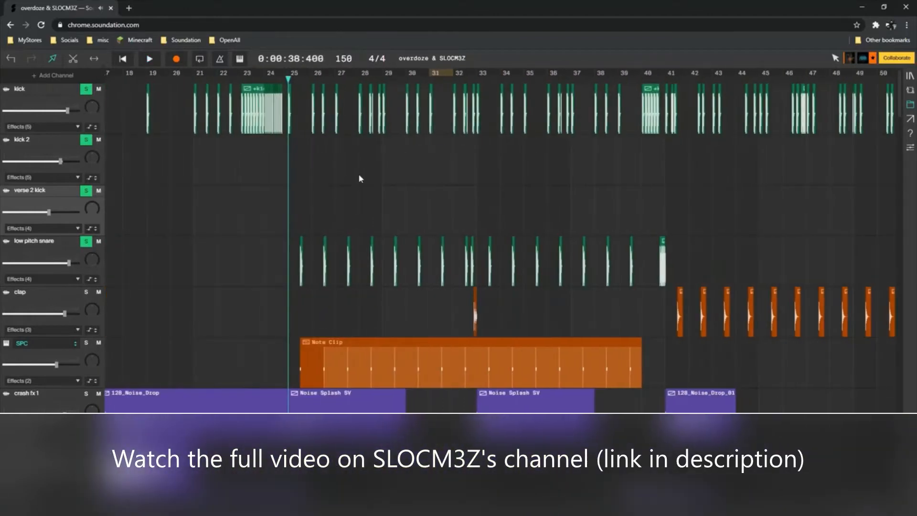
{"action": "scroll", "coordinate": [290, 177], "scroll_direction": "right", "scroll_amount": 18}
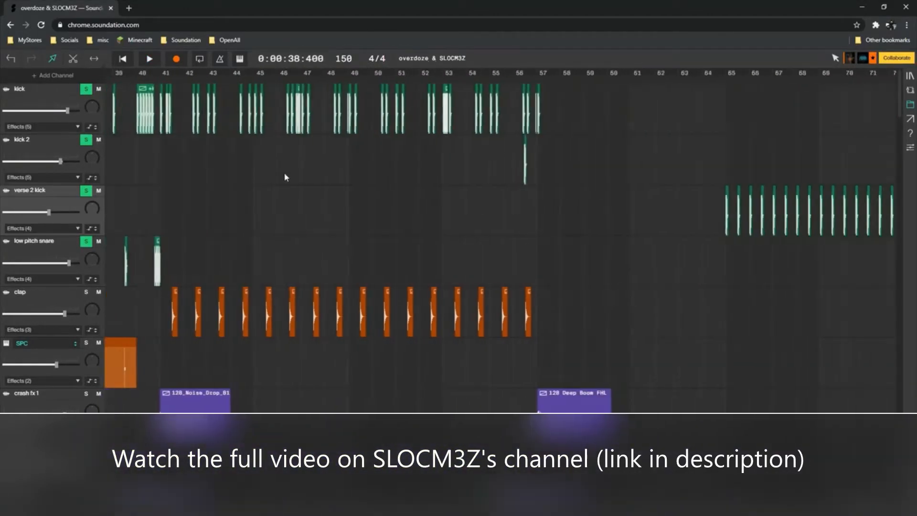
{"action": "scroll", "coordinate": [169, 148], "scroll_direction": "right", "scroll_amount": 8}
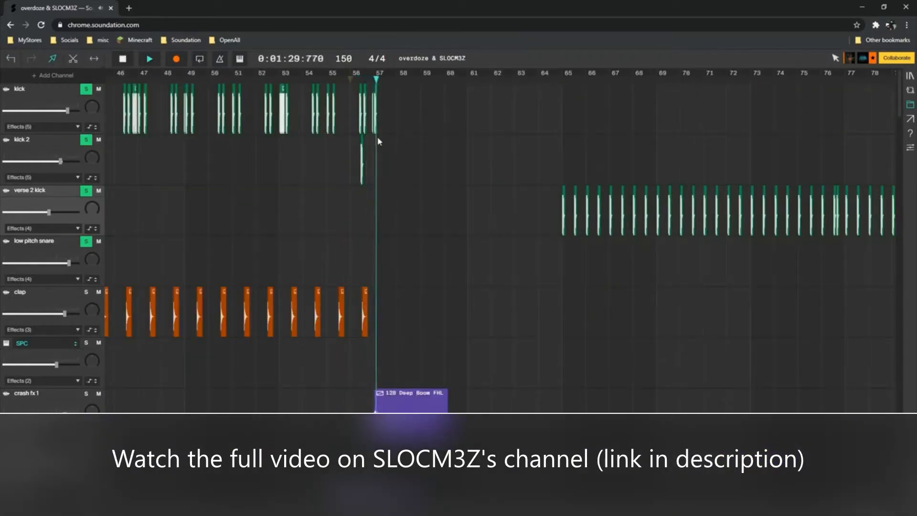
{"action": "key", "text": "space"}
Examine the kick and verse 2 kick patterns across the second half of the song, placing the playhead at bar 101.
{"action": "scroll", "coordinate": [353, 162], "scroll_direction": "right", "scroll_amount": 20}
{"action": "scroll", "coordinate": [335, 190], "scroll_direction": "right", "scroll_amount": 15}
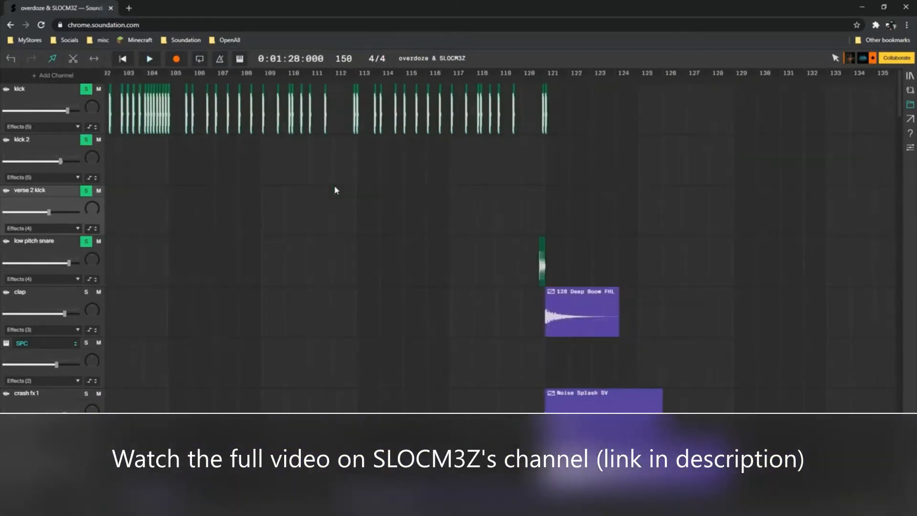
{"action": "scroll", "coordinate": [355, 188], "scroll_direction": "left", "scroll_amount": 18}
{"action": "scroll", "coordinate": [483, 148], "scroll_direction": "right", "scroll_amount": 4}
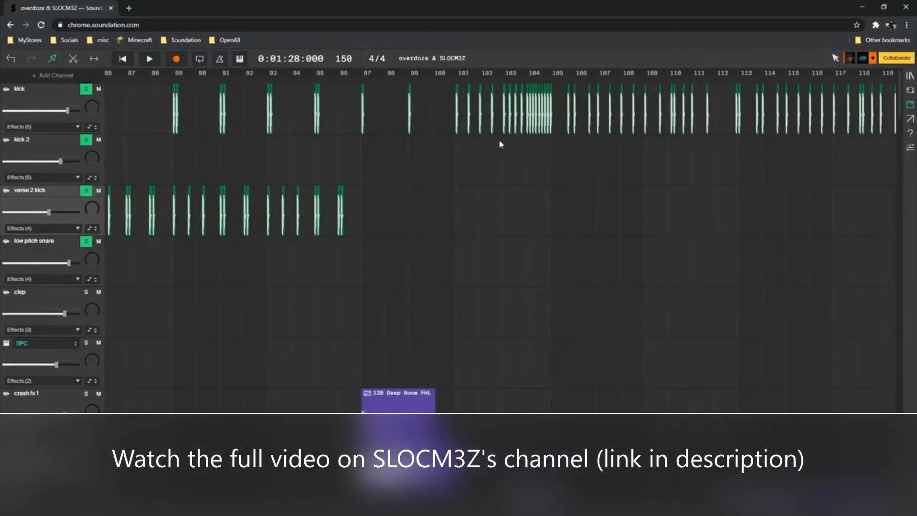
{"action": "left_click", "coordinate": [456, 80]}
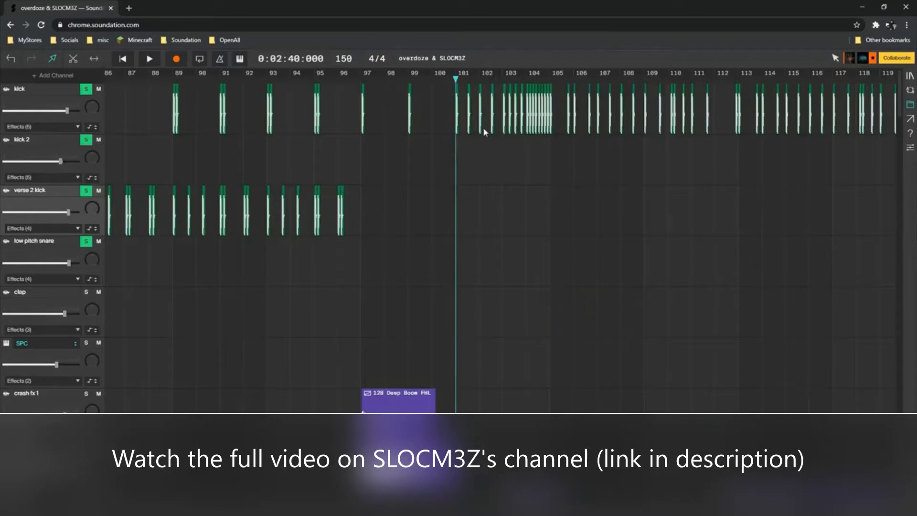
{"action": "scroll", "coordinate": [533, 96], "scroll_direction": "right", "scroll_amount": 15}
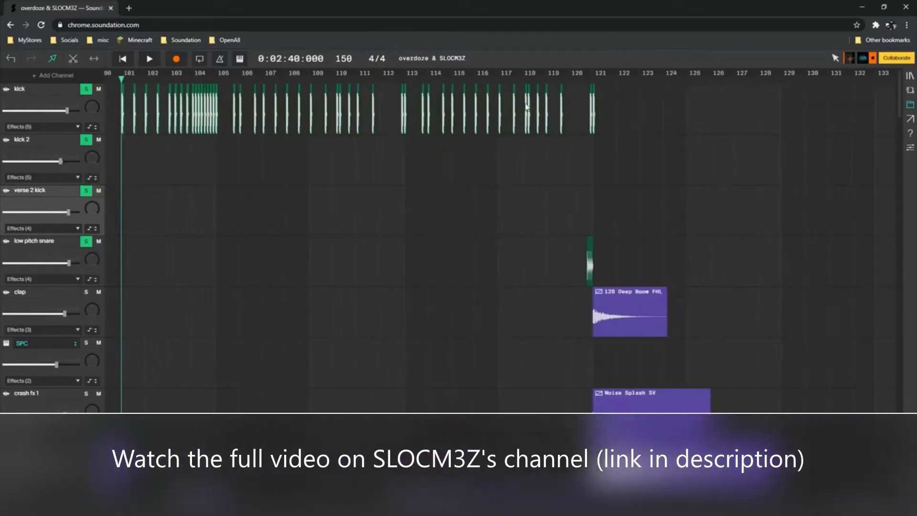
{"action": "scroll", "coordinate": [521, 109], "scroll_direction": "left", "scroll_amount": 20}
{"action": "scroll", "coordinate": [511, 120], "scroll_direction": "left", "scroll_amount": 20}
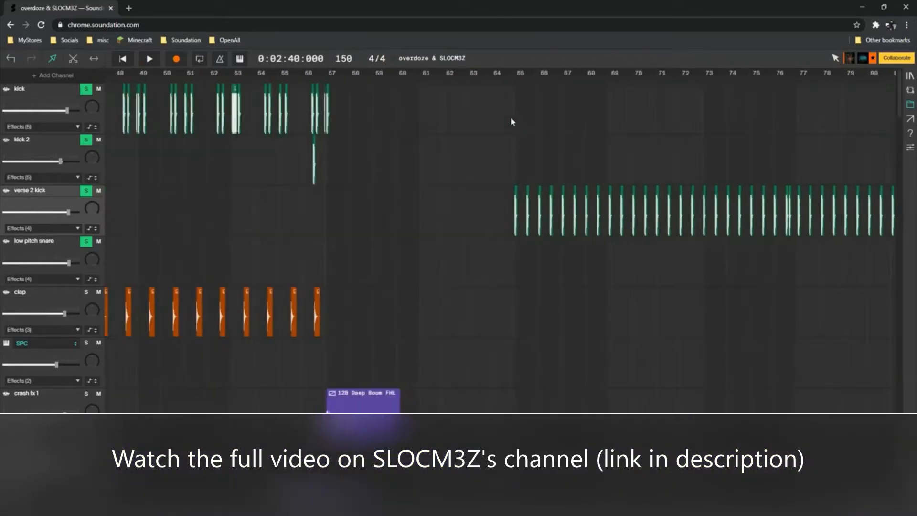
{"action": "scroll", "coordinate": [508, 119], "scroll_direction": "down", "scroll_amount": 3}
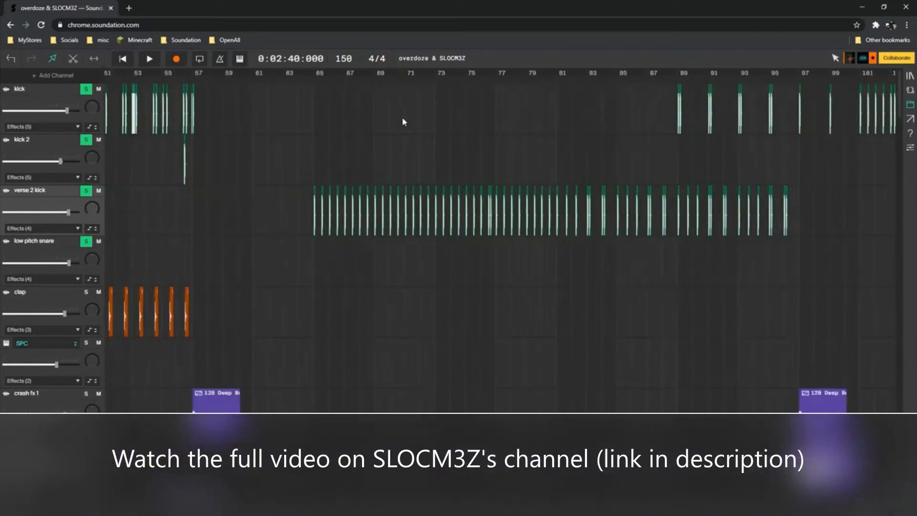
Open both Compressor effects of the kick channel and arrange their windows side by side.
{"action": "left_click", "coordinate": [57, 127]}
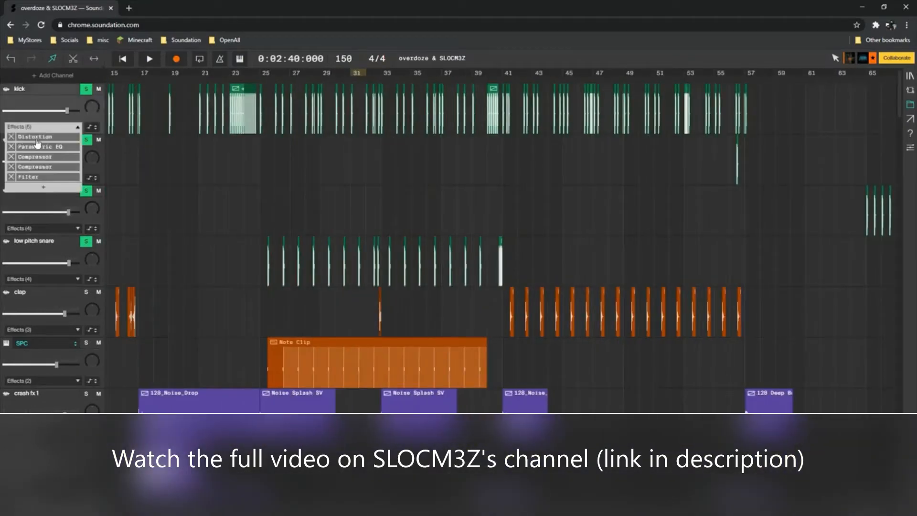
{"action": "left_click", "coordinate": [45, 157]}
{"action": "left_click", "coordinate": [45, 167]}
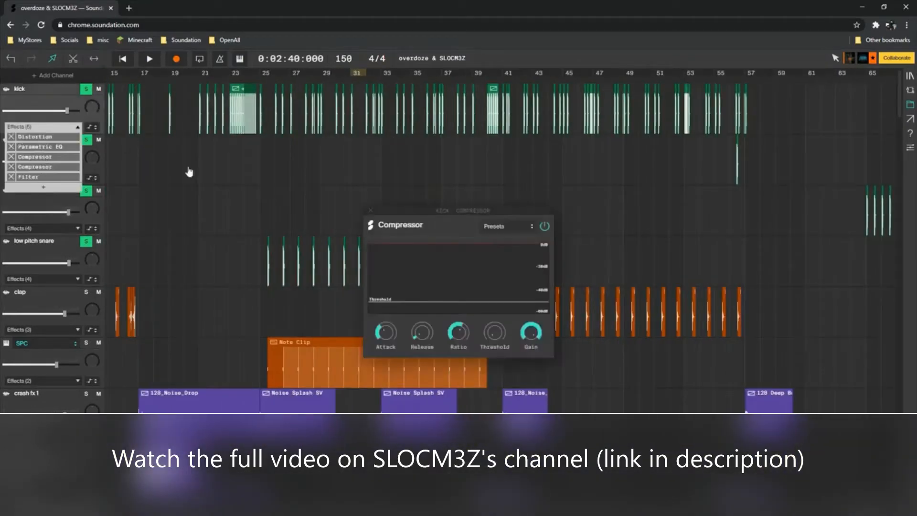
{"action": "left_click_drag", "start_coordinate": [456, 205], "coordinate": [652, 210]}
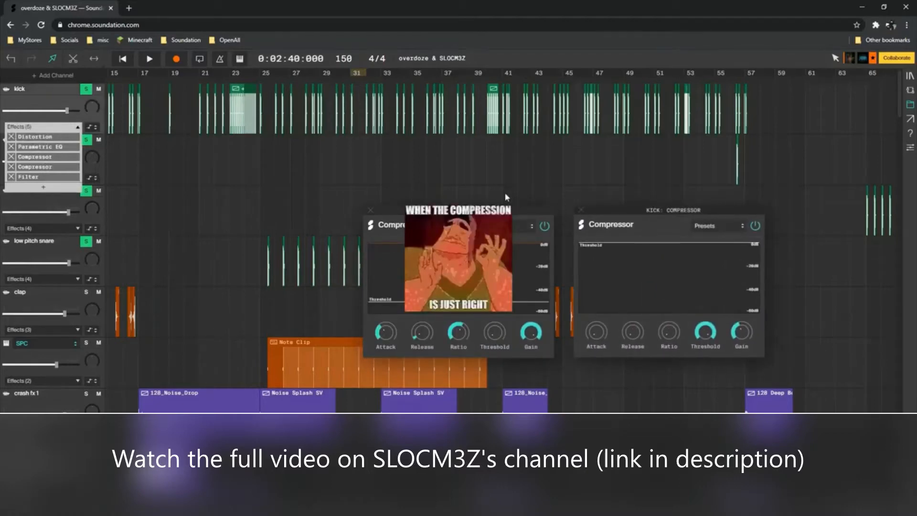
Play the soloed kicks from bar 23 to watch how the two compressors react.
{"action": "left_click", "coordinate": [232, 77]}
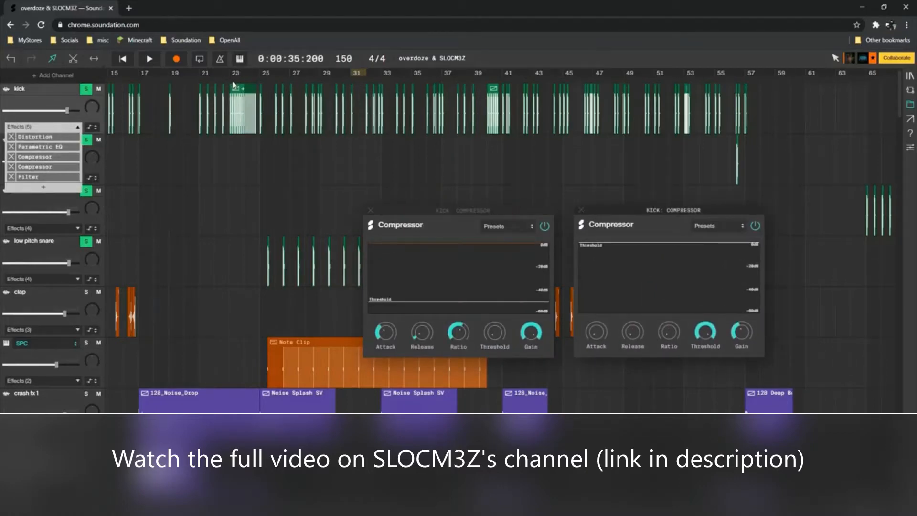
{"action": "key", "text": "space"}
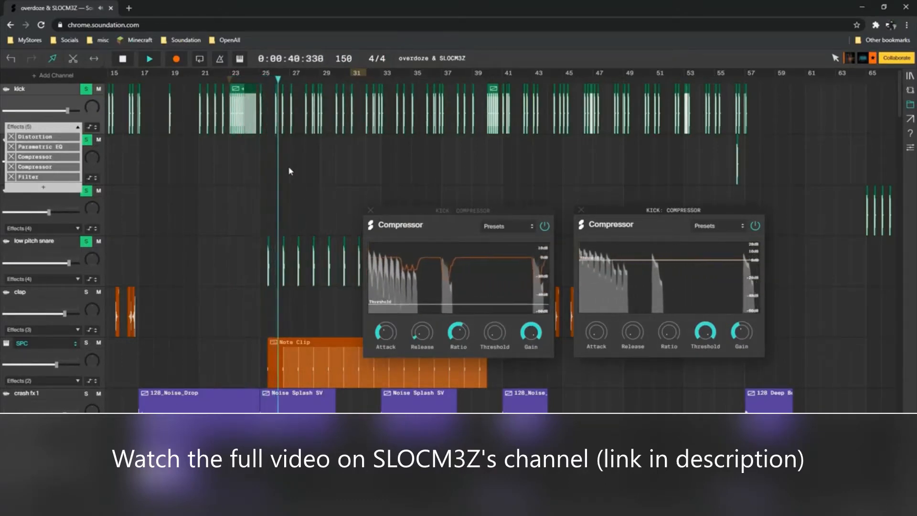
{"action": "key", "text": "space"}
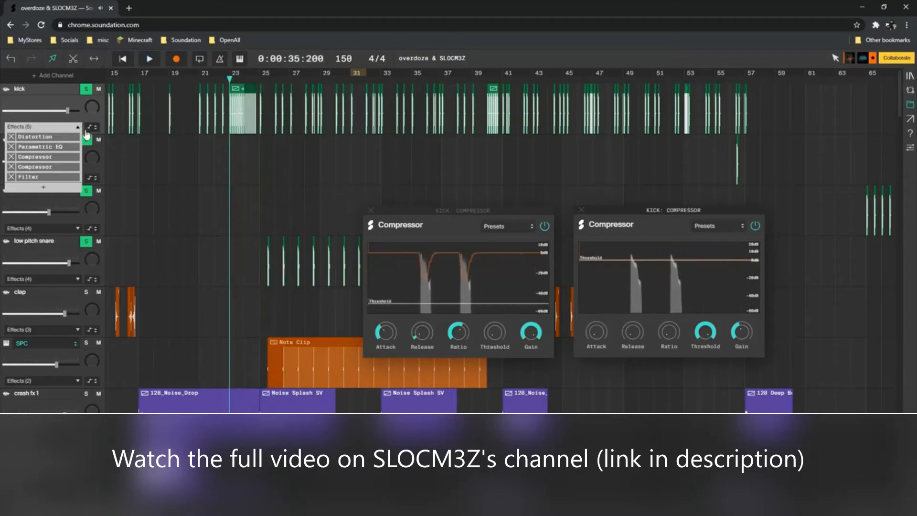
Show the kick channel's Parametric EQ: HPF Freq automation and audition its curve from bar 23.
{"action": "left_click", "coordinate": [91, 133]}
{"action": "left_click", "coordinate": [91, 129]}
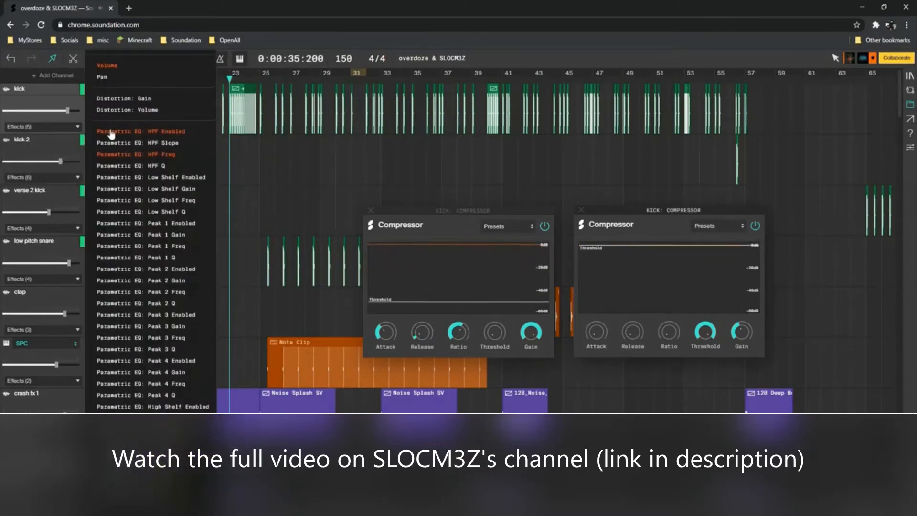
{"action": "left_click", "coordinate": [132, 152]}
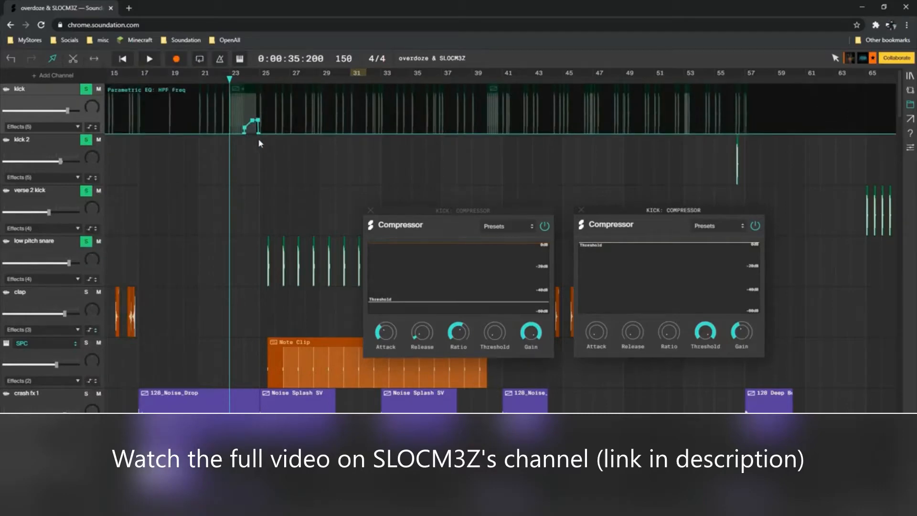
{"action": "scroll", "coordinate": [261, 143], "scroll_direction": "left", "scroll_amount": 5}
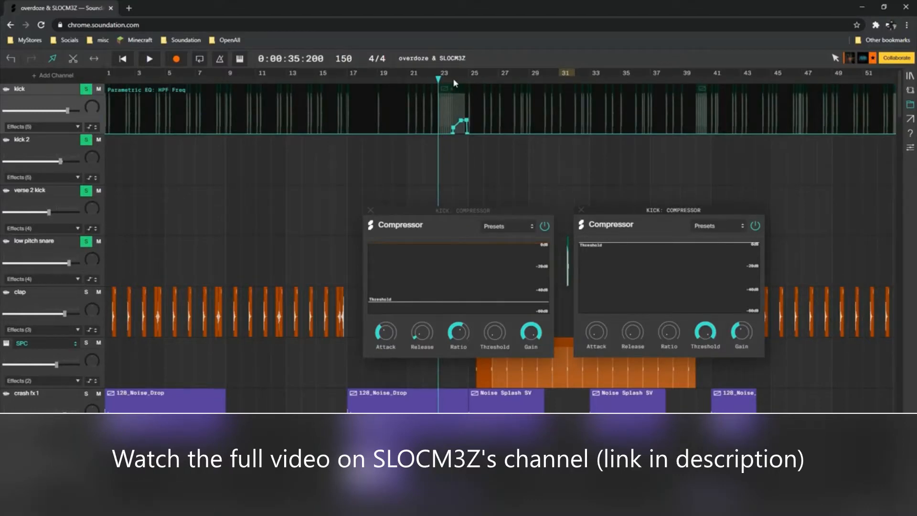
{"action": "key", "text": "space"}
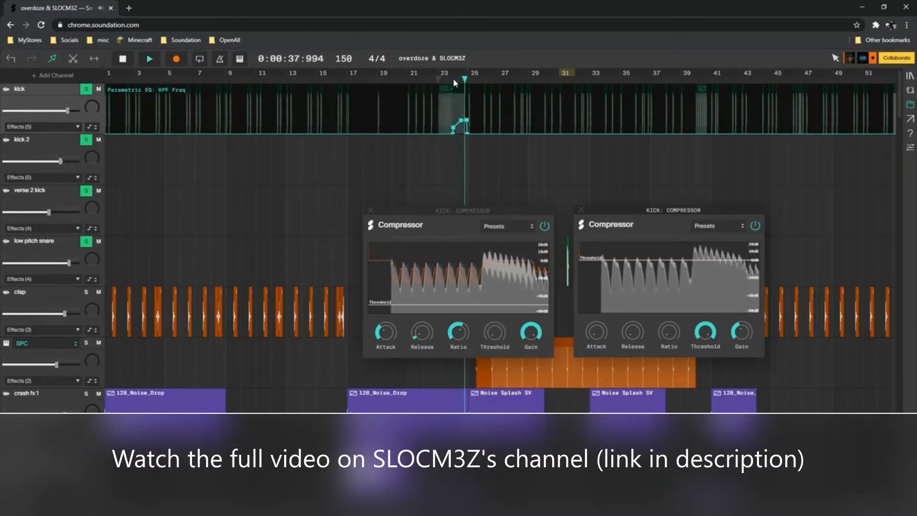
{"action": "key", "text": "space"}
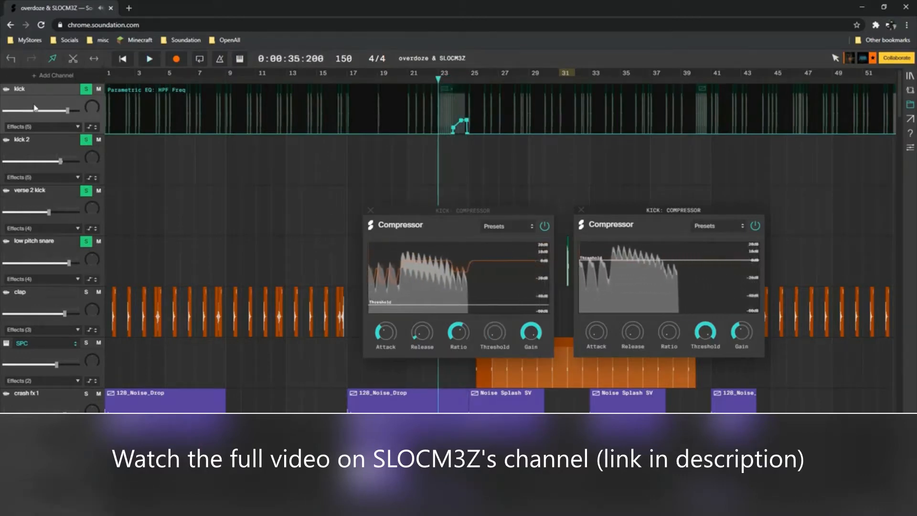
Close both Compressor windows and show the kick channel's list of effects briefly.
{"action": "left_click", "coordinate": [370, 211]}
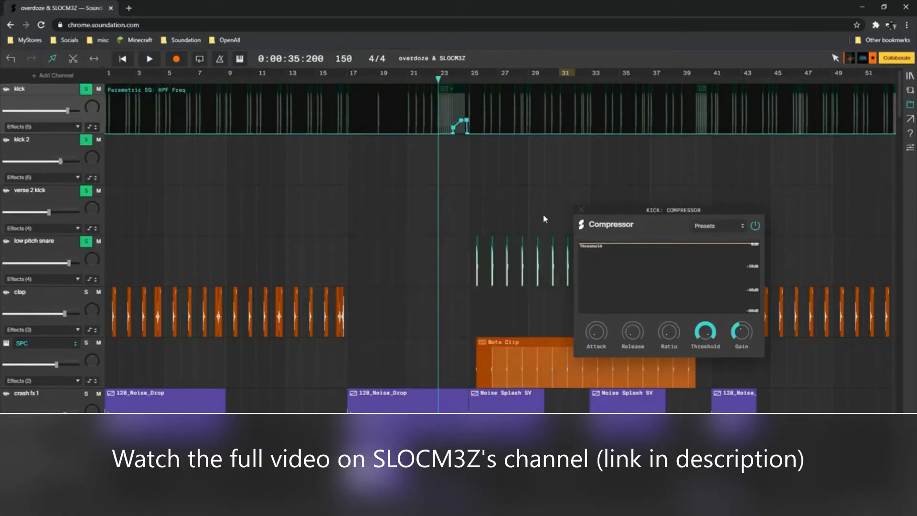
{"action": "left_click", "coordinate": [581, 210]}
{"action": "left_click", "coordinate": [72, 126]}
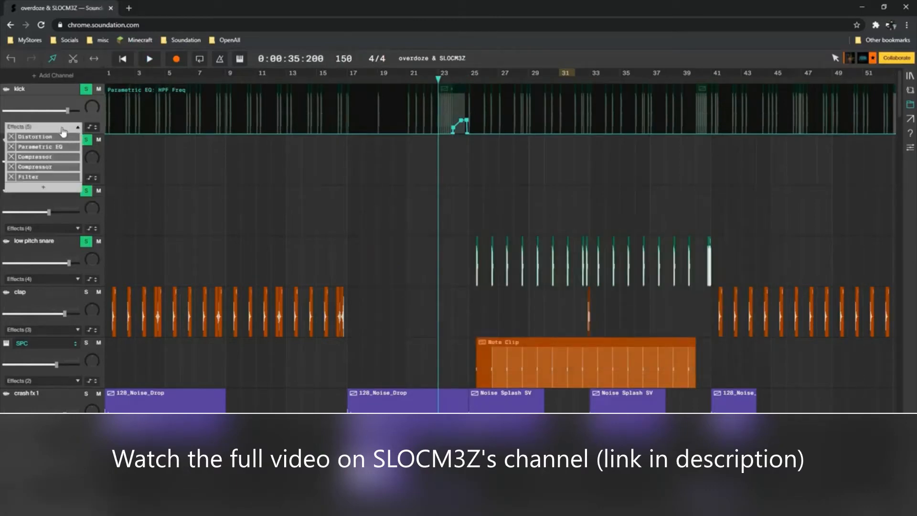
{"action": "left_click", "coordinate": [62, 131]}
{"action": "left_click", "coordinate": [384, 147]}
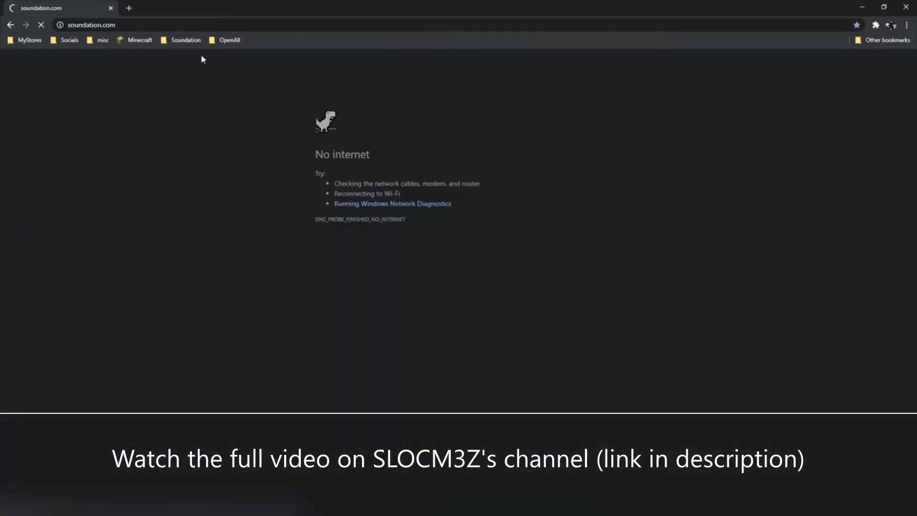
Reload soundation.com from the bookmarks, get back into the overdoze & SLOCM3Z project and hide the project list.
{"action": "left_click", "coordinate": [339, 269]}
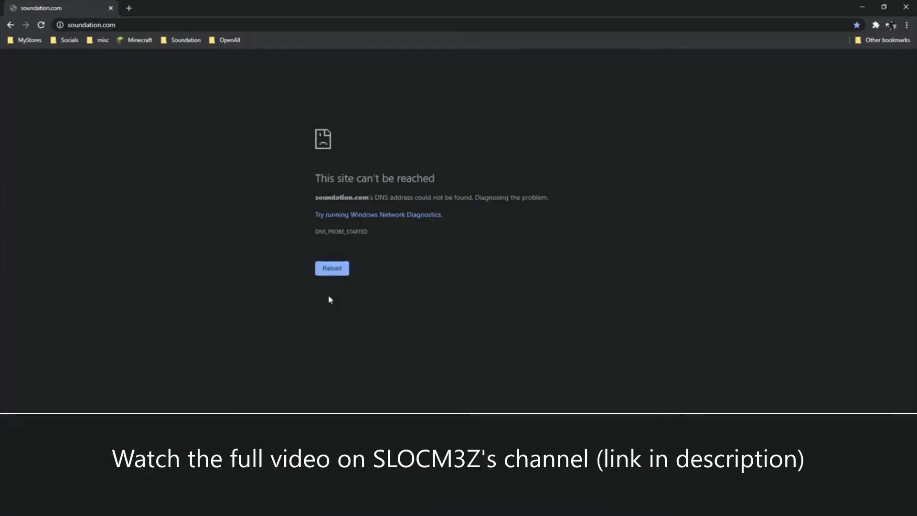
{"action": "left_click", "coordinate": [338, 271]}
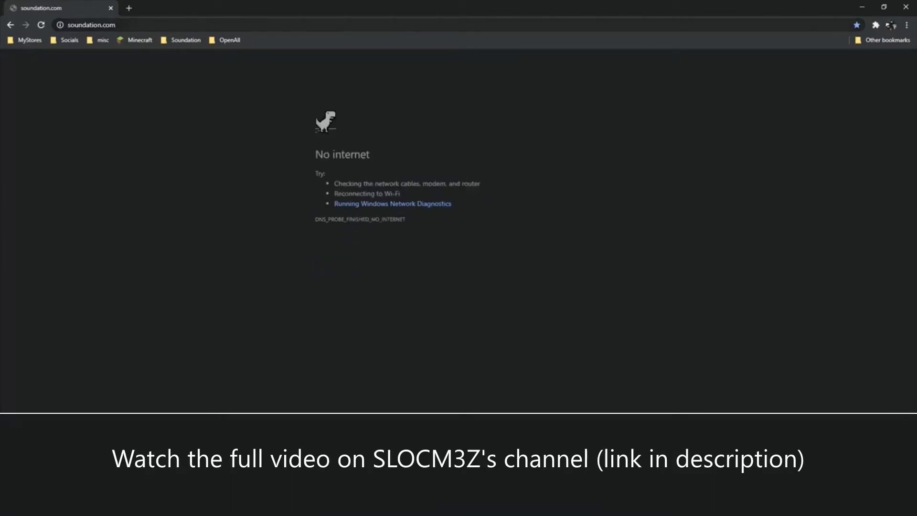
{"action": "left_click", "coordinate": [225, 40]}
{"action": "left_click", "coordinate": [249, 56]}
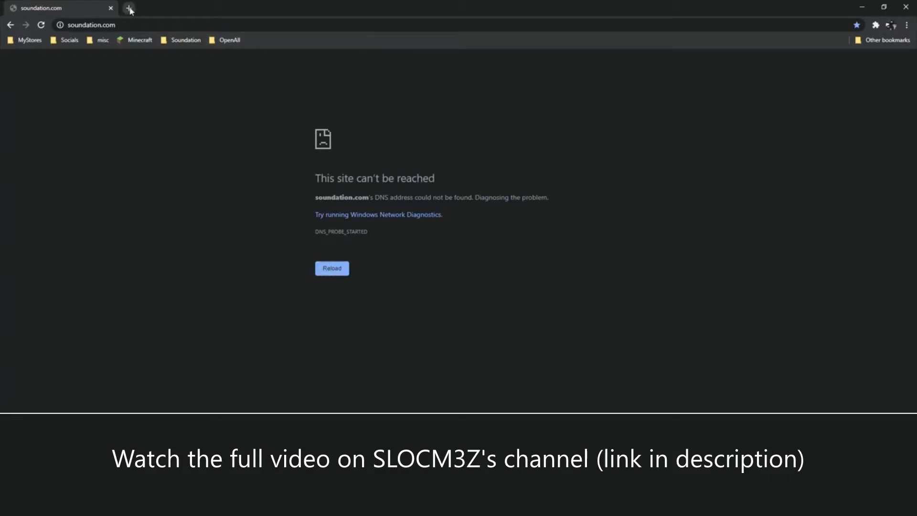
{"action": "left_click", "coordinate": [186, 40]}
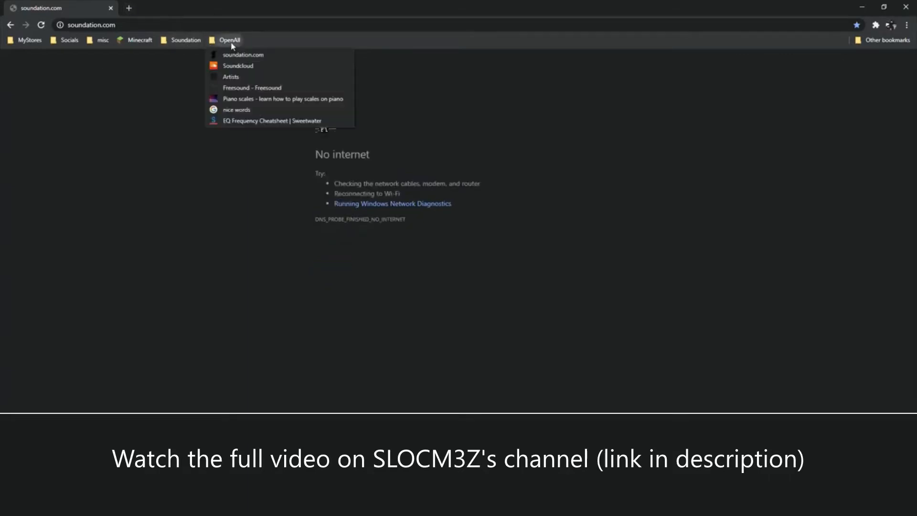
{"action": "left_click", "coordinate": [229, 55]}
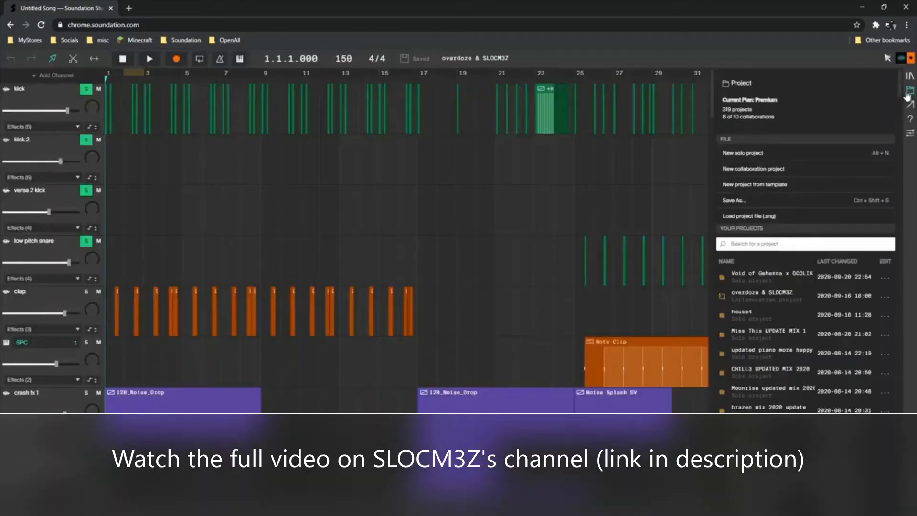
{"action": "left_click", "coordinate": [910, 90]}
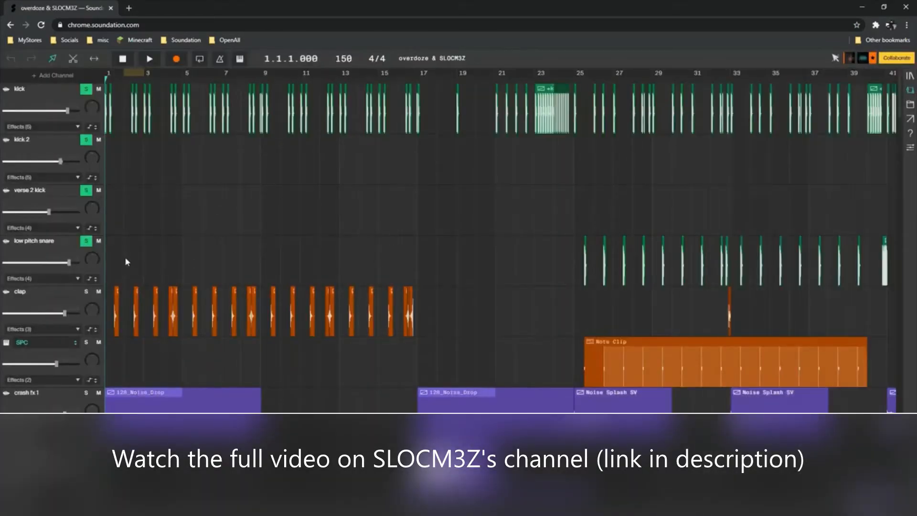
Solo only the clap and SPC channels and play the opening claps while viewing the first snare clip up close.
{"action": "left_click", "coordinate": [86, 292]}
{"action": "left_click", "coordinate": [86, 342]}
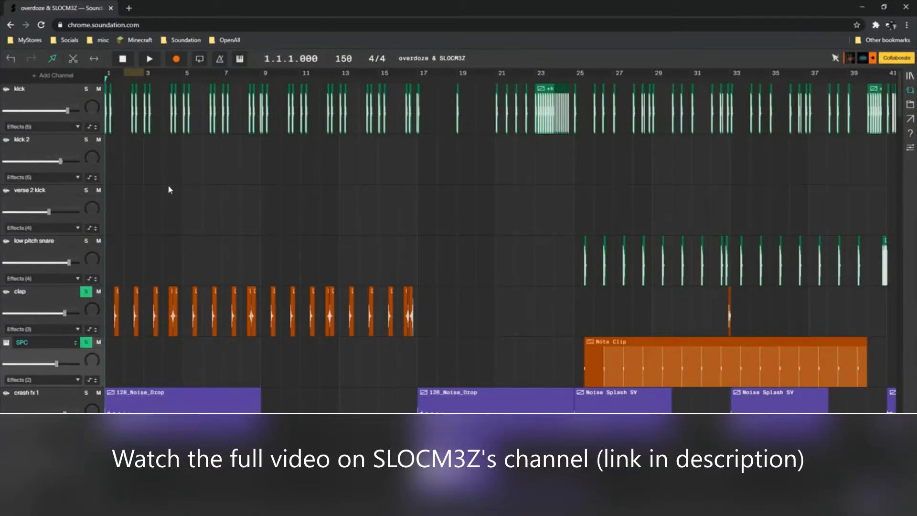
{"action": "scroll", "coordinate": [140, 313], "scroll_direction": "up", "scroll_amount": 5}
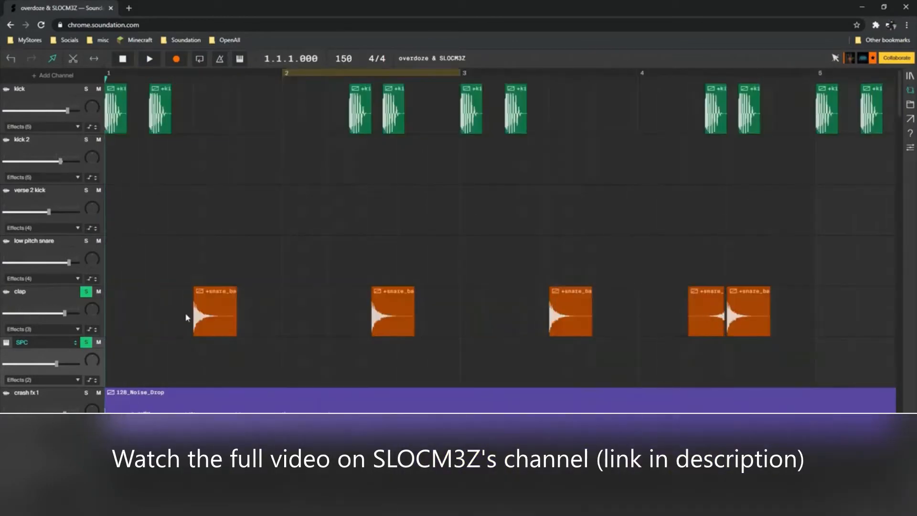
{"action": "scroll", "coordinate": [208, 314], "scroll_direction": "up", "scroll_amount": 5}
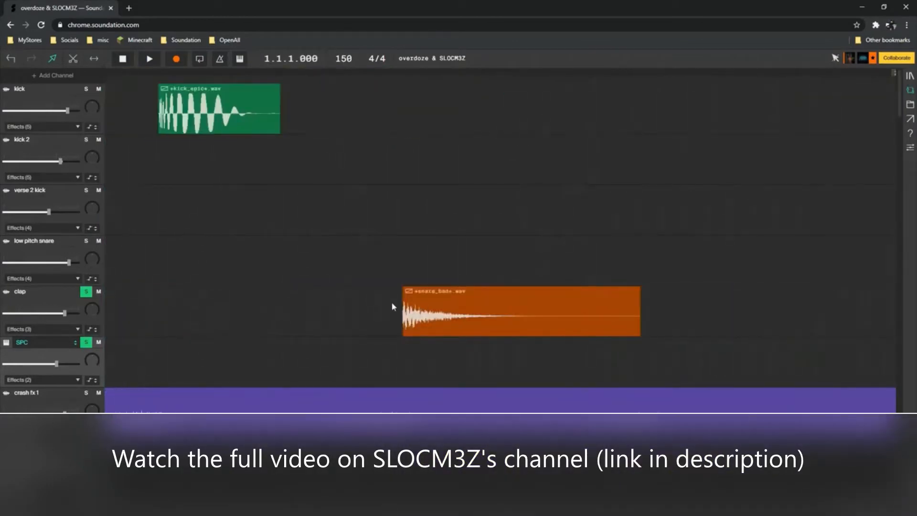
{"action": "scroll", "coordinate": [340, 300], "scroll_direction": "right", "scroll_amount": 3}
{"action": "key", "text": "space"}
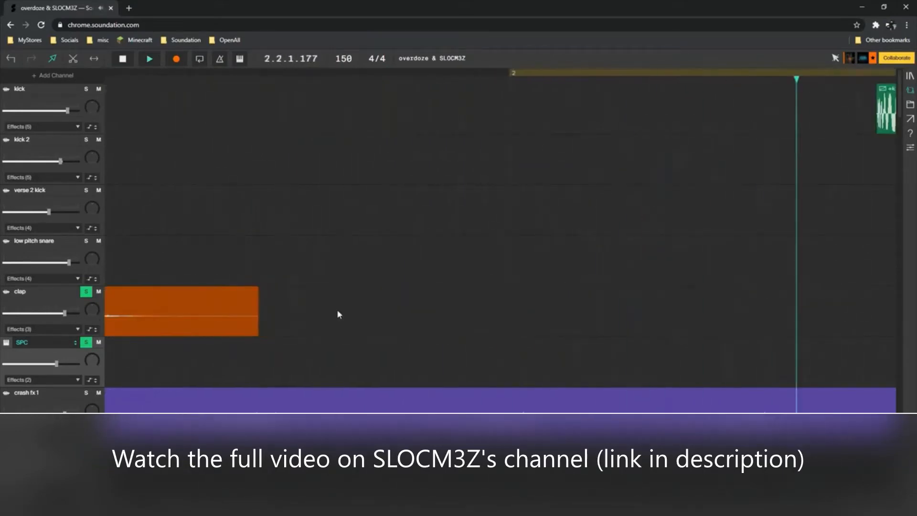
{"action": "scroll", "coordinate": [337, 309], "scroll_direction": "down", "scroll_amount": 8}
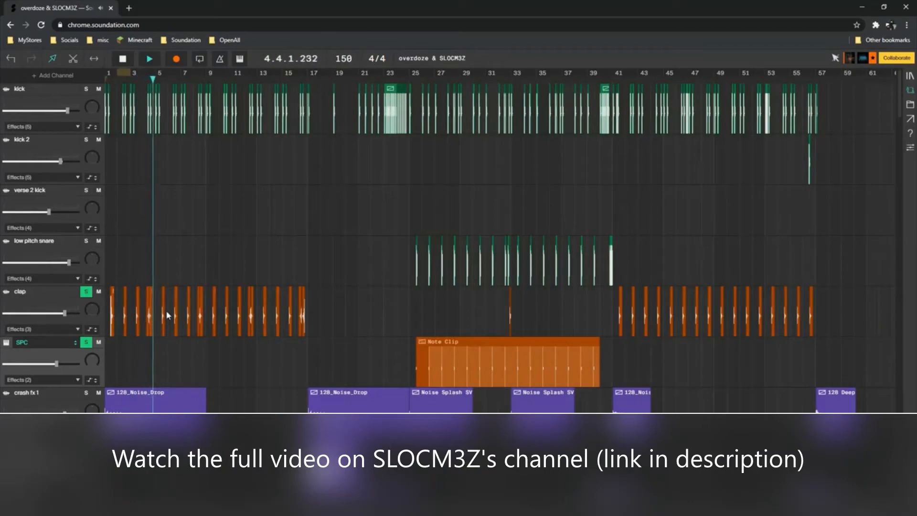
{"action": "key", "text": "space"}
Replay the first clap from bar 1 twice, stopping shortly after each start.
{"action": "scroll", "coordinate": [195, 329], "scroll_direction": "up", "scroll_amount": 3}
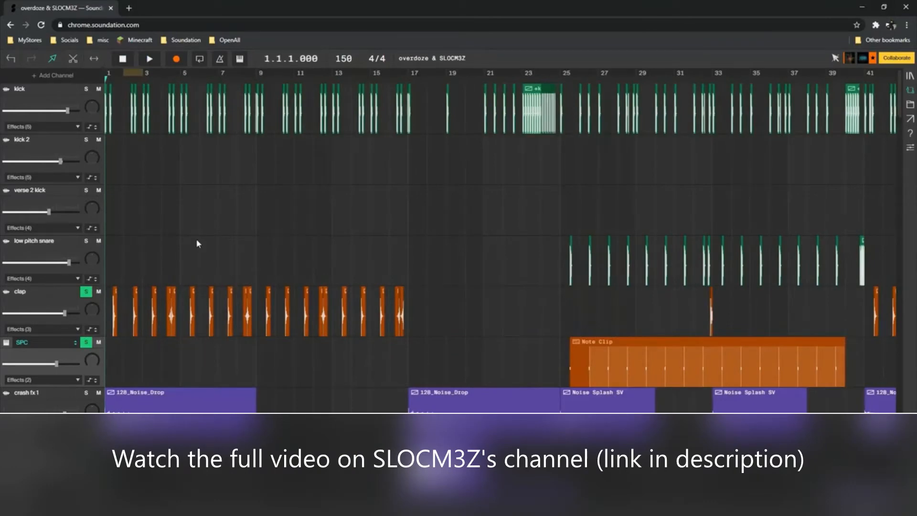
{"action": "key", "text": "space"}
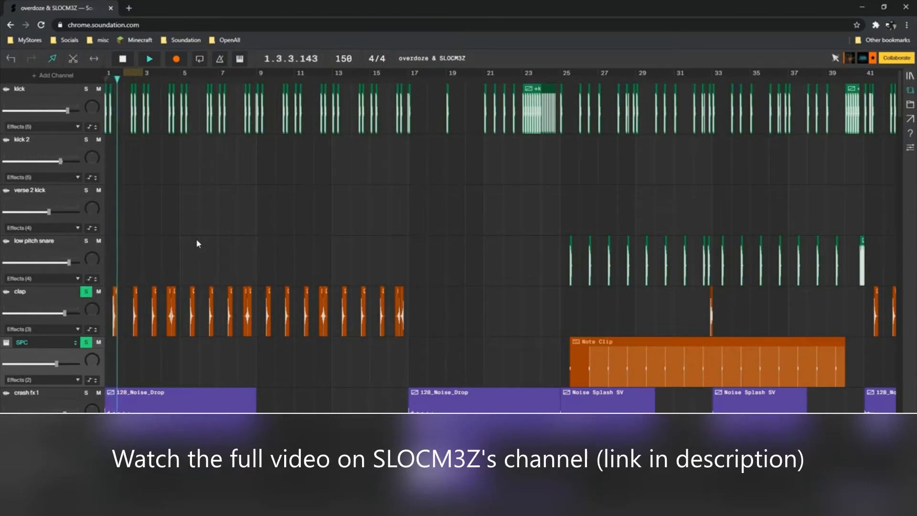
{"action": "key", "text": "space"}
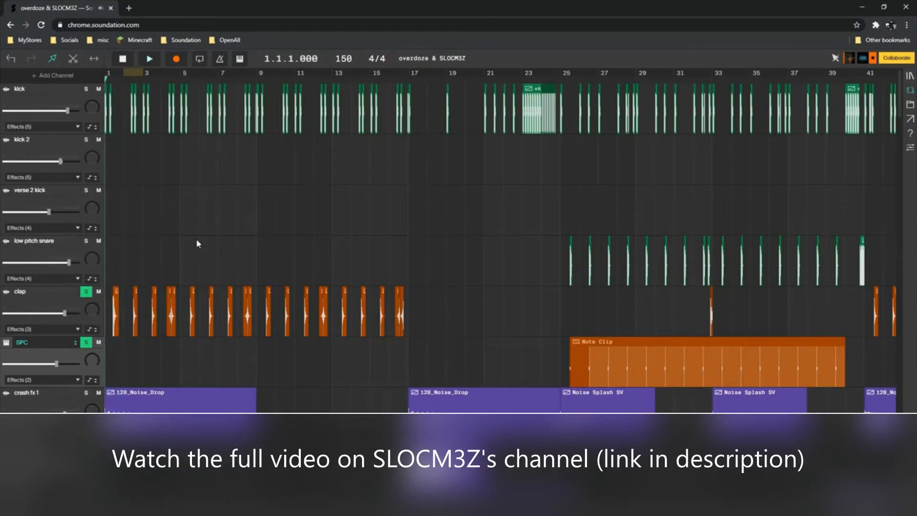
{"action": "key", "text": "space"}
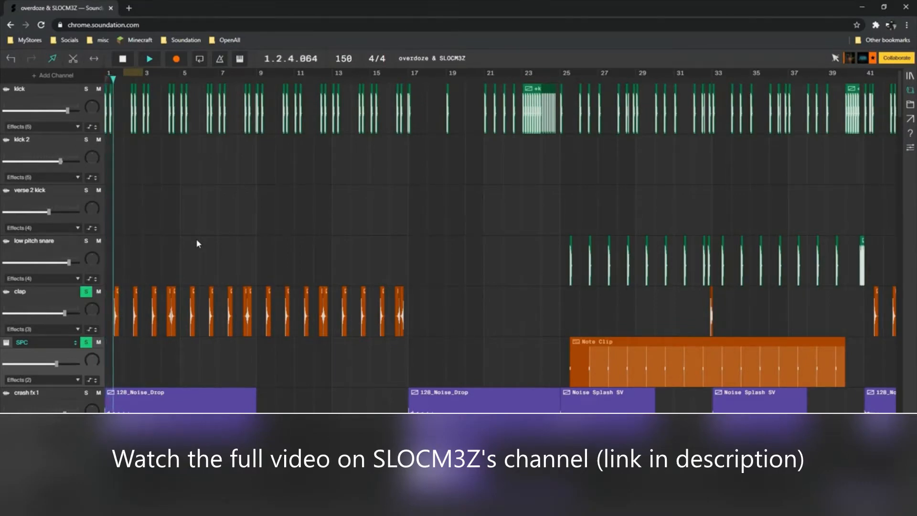
{"action": "key", "text": "space"}
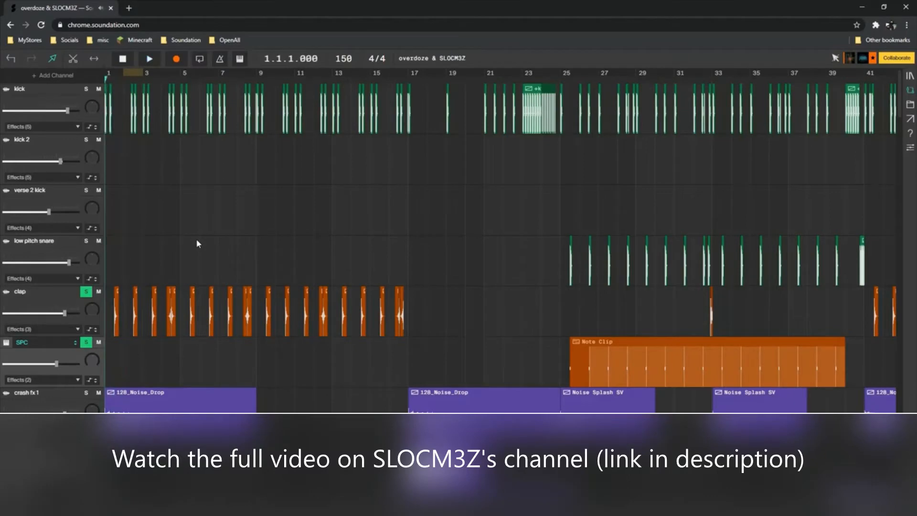
Open the clap channel's Parametric EQ and compare the first clap with the EQ active and bypassed, closing it when done.
{"action": "left_click", "coordinate": [56, 330]}
{"action": "left_click", "coordinate": [47, 351]}
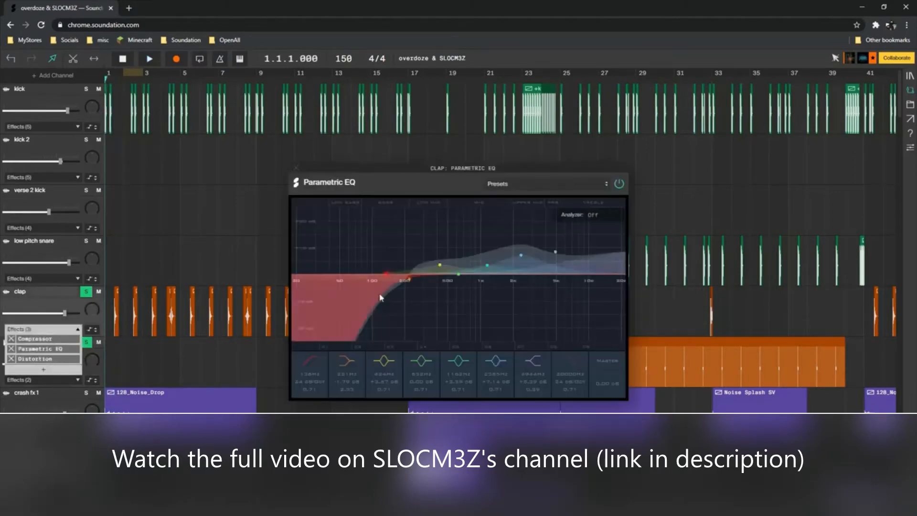
{"action": "left_click", "coordinate": [619, 183]}
{"action": "key", "text": "space"}
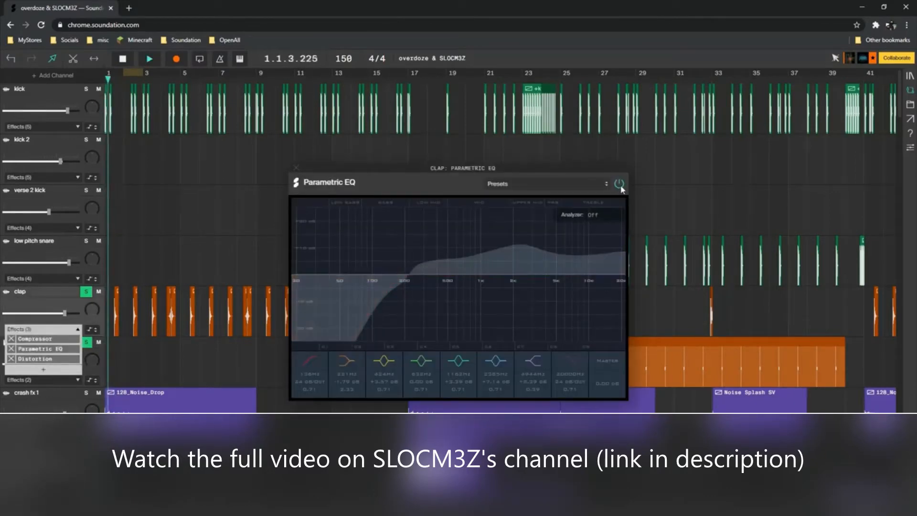
{"action": "left_click", "coordinate": [619, 184]}
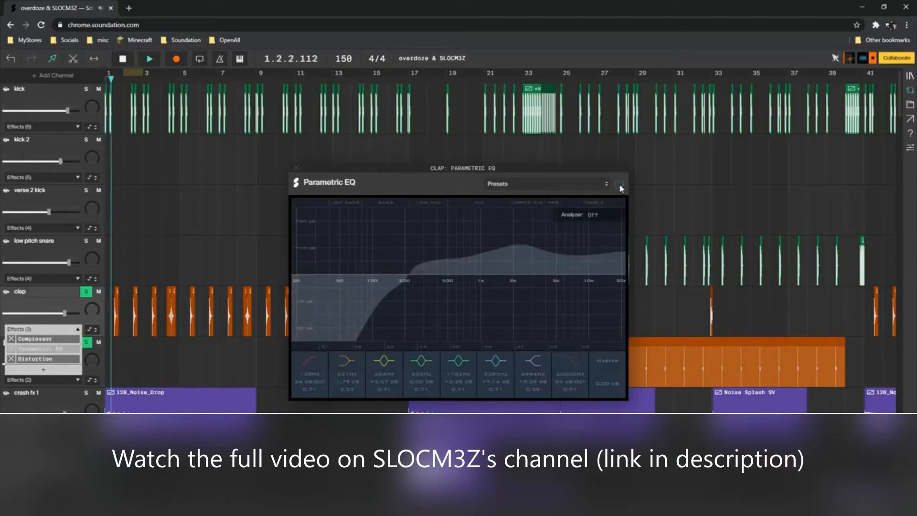
{"action": "key", "text": "space"}
{"action": "left_click", "coordinate": [189, 253]}
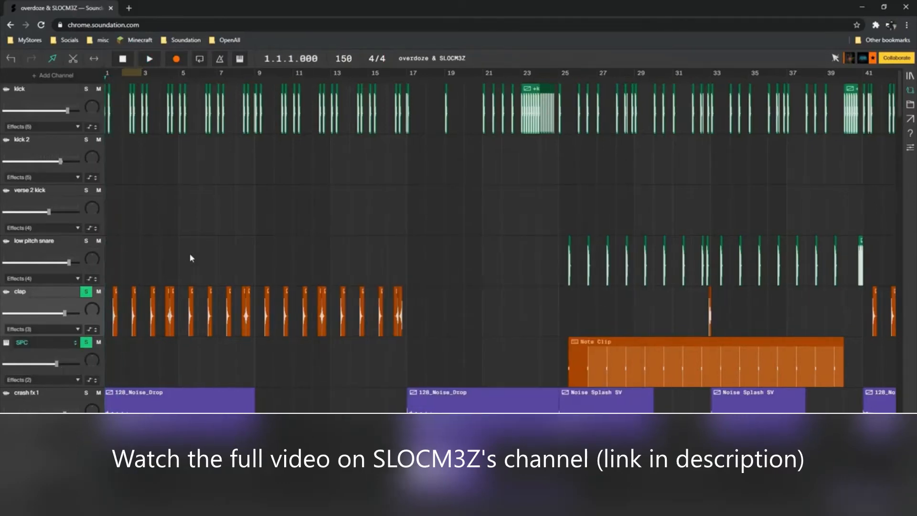
Place the playhead at bar 25 and audition the start of the SPC note clip.
{"action": "scroll", "coordinate": [189, 253], "scroll_direction": "right", "scroll_amount": 5}
{"action": "scroll", "coordinate": [191, 257], "scroll_direction": "left", "scroll_amount": 5}
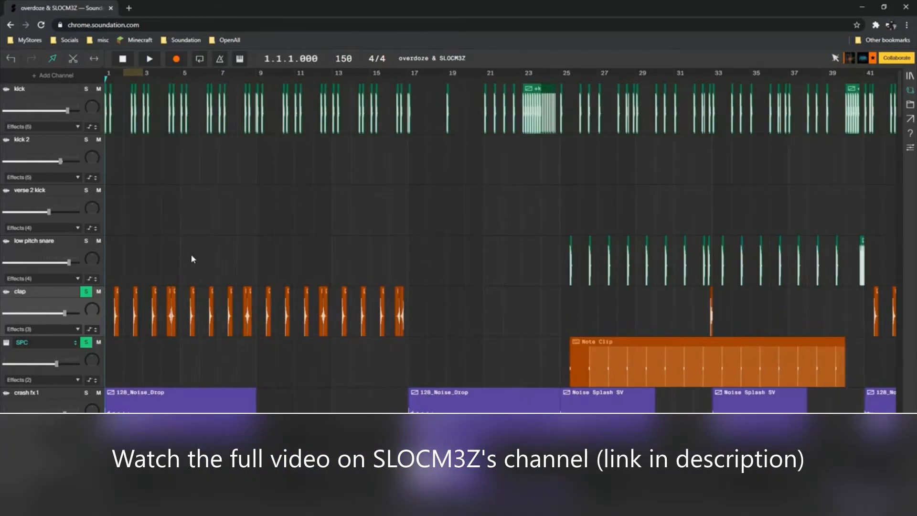
{"action": "scroll", "coordinate": [192, 256], "scroll_direction": "right", "scroll_amount": 1}
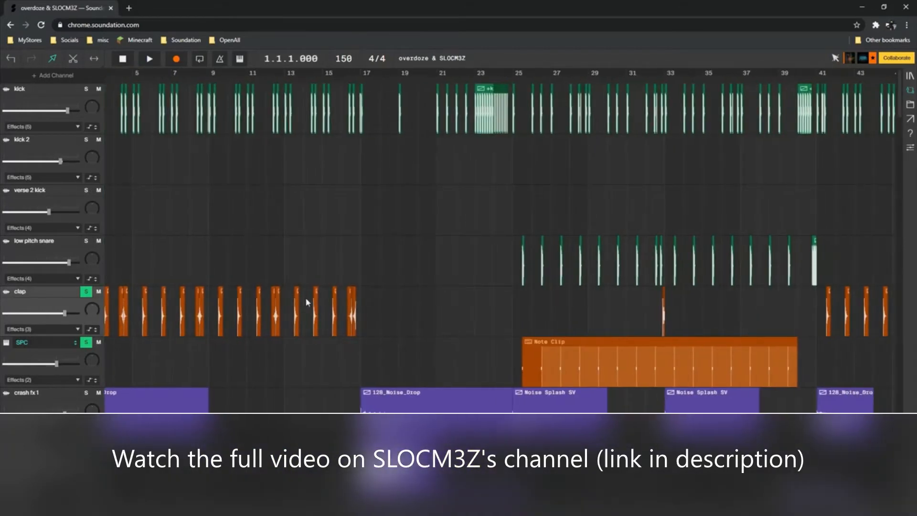
{"action": "scroll", "coordinate": [306, 298], "scroll_direction": "right", "scroll_amount": 3}
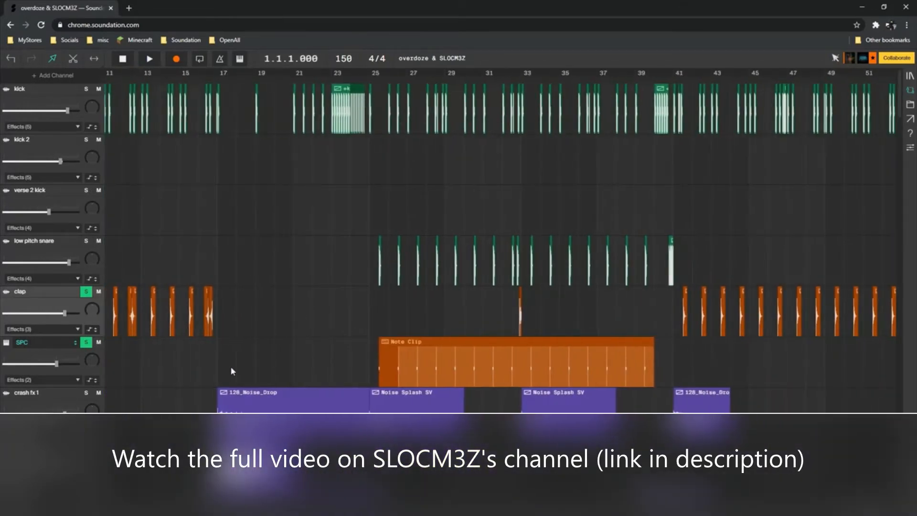
{"action": "left_click", "coordinate": [375, 77]}
{"action": "key", "text": "space"}
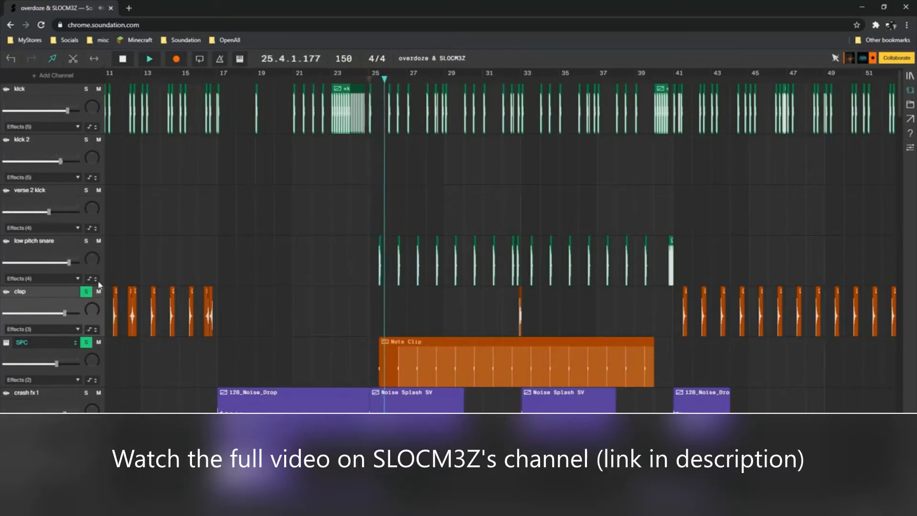
{"action": "key", "text": "space"}
Add the low pitch snare to the solo and play from bar 25, toggling the SPC solo off and on to compare.
{"action": "left_click", "coordinate": [85, 240]}
{"action": "key", "text": "space"}
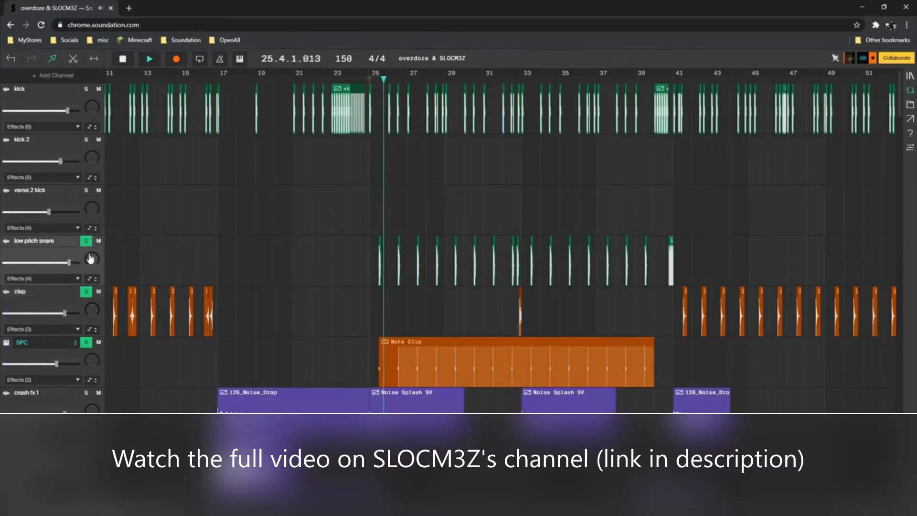
{"action": "left_click", "coordinate": [86, 343]}
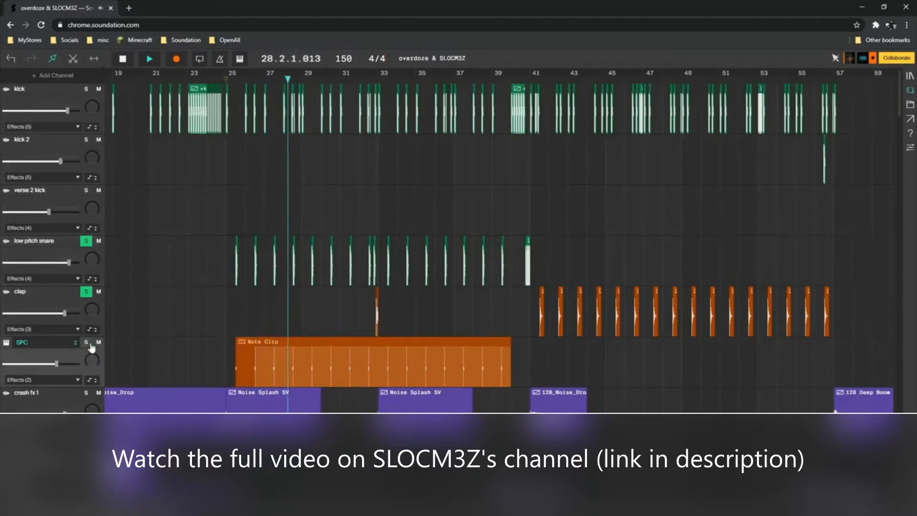
{"action": "left_click", "coordinate": [91, 344]}
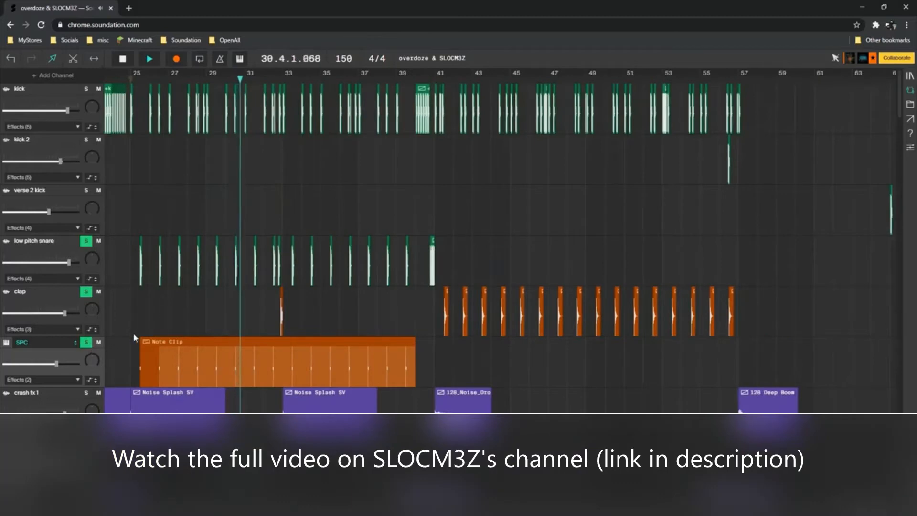
{"action": "key", "text": "space"}
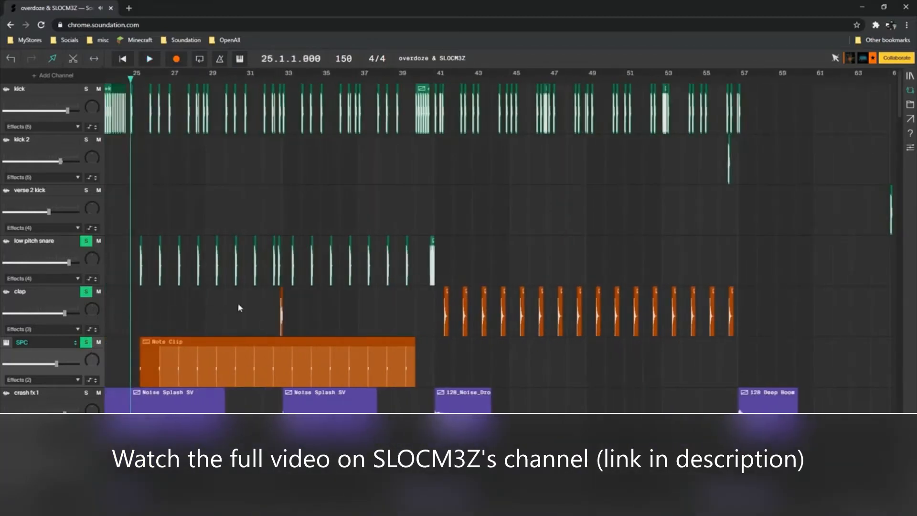
Solo only the clap channel and place the playhead at 32.4.1, just before the lone clap near bar 33.
{"action": "left_click", "coordinate": [86, 291]}
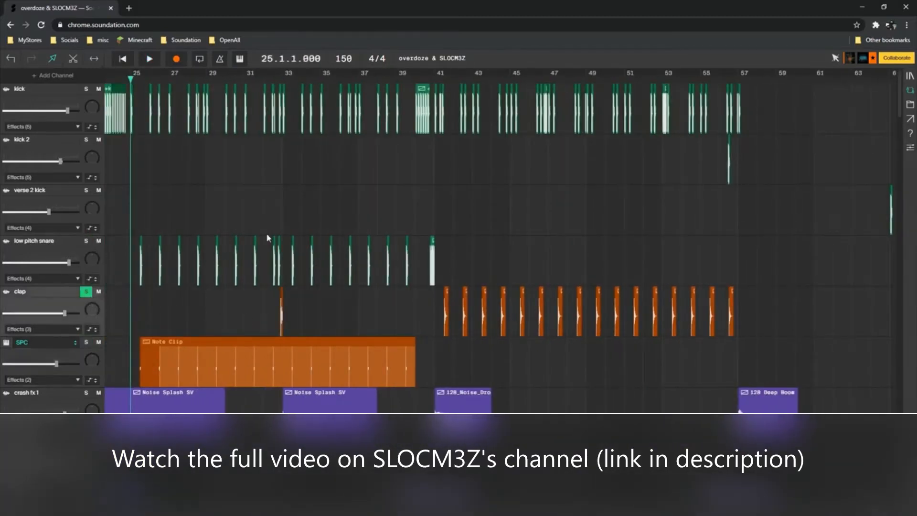
{"action": "left_click", "coordinate": [282, 80]}
{"action": "left_click", "coordinate": [274, 81]}
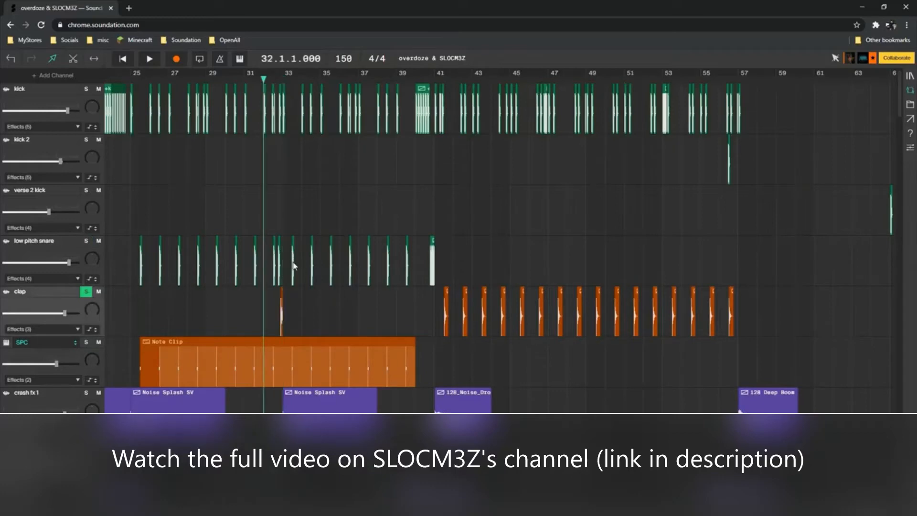
{"action": "scroll", "coordinate": [316, 274], "scroll_direction": "up", "scroll_amount": 3}
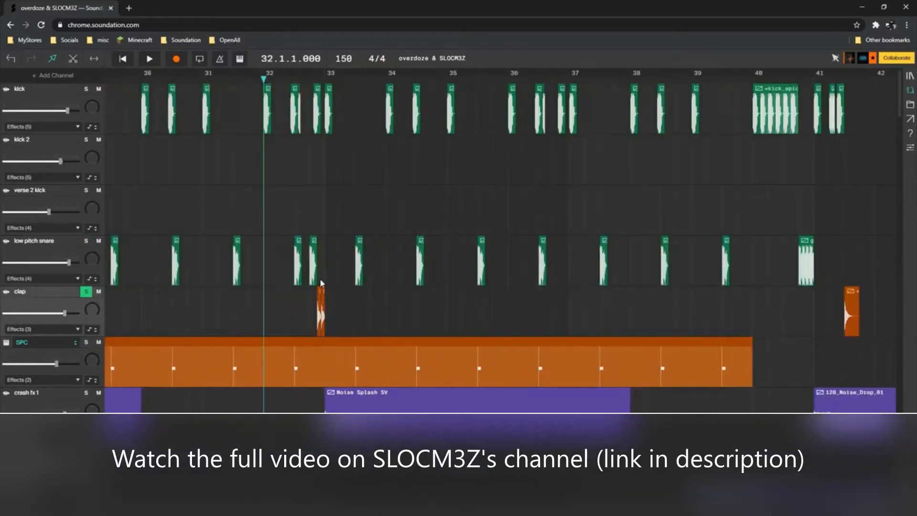
{"action": "left_click", "coordinate": [313, 80]}
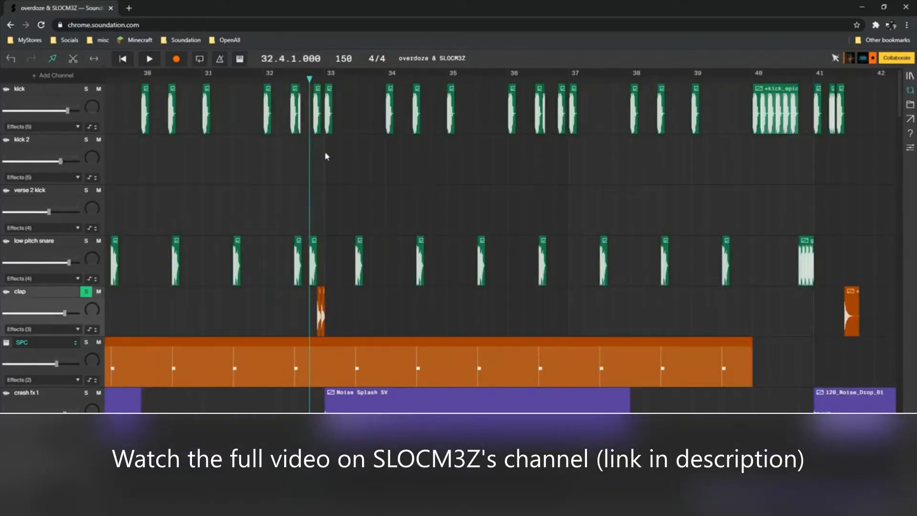
Play the soloed lone clap from 32.4.1 twice, stopping playback each time.
{"action": "key", "text": "space"}
{"action": "key", "text": "space"}
{"action": "key", "text": "space"}
{"action": "key", "text": "space"}
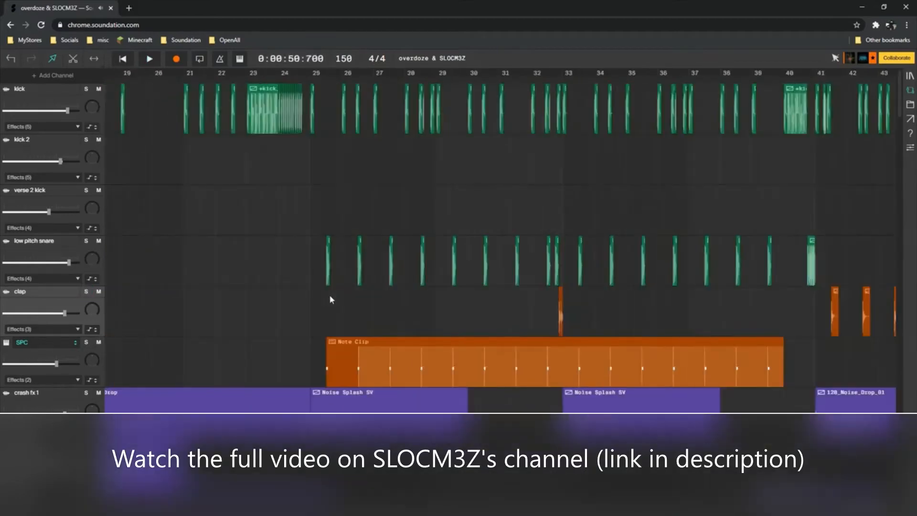
Solo the clap channel and audition its claps from bar 41, turning the solo off at the end.
{"action": "scroll", "coordinate": [331, 301], "scroll_direction": "right", "scroll_amount": 10}
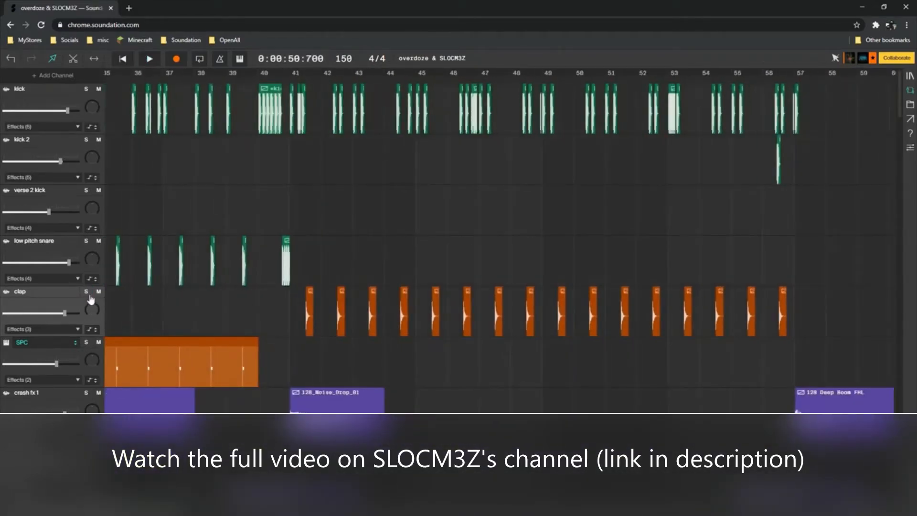
{"action": "left_click", "coordinate": [88, 294]}
{"action": "left_click", "coordinate": [290, 76]}
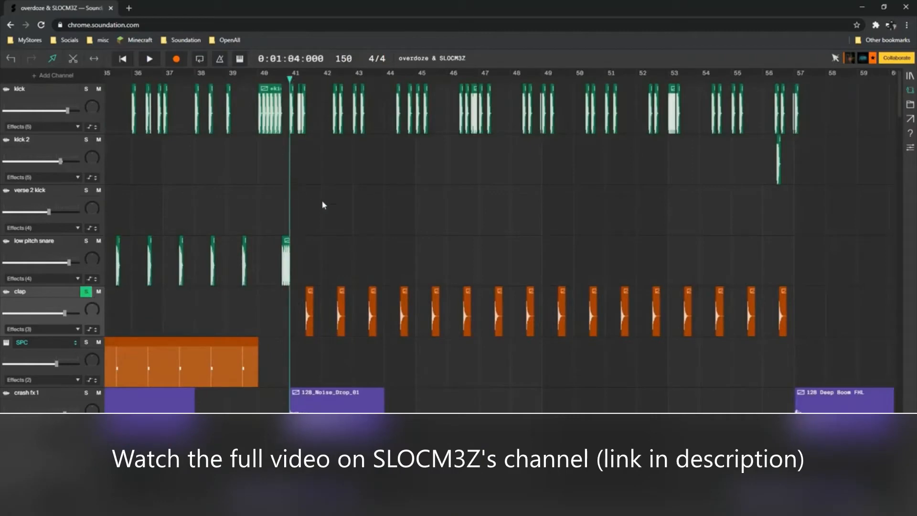
{"action": "key", "text": "space"}
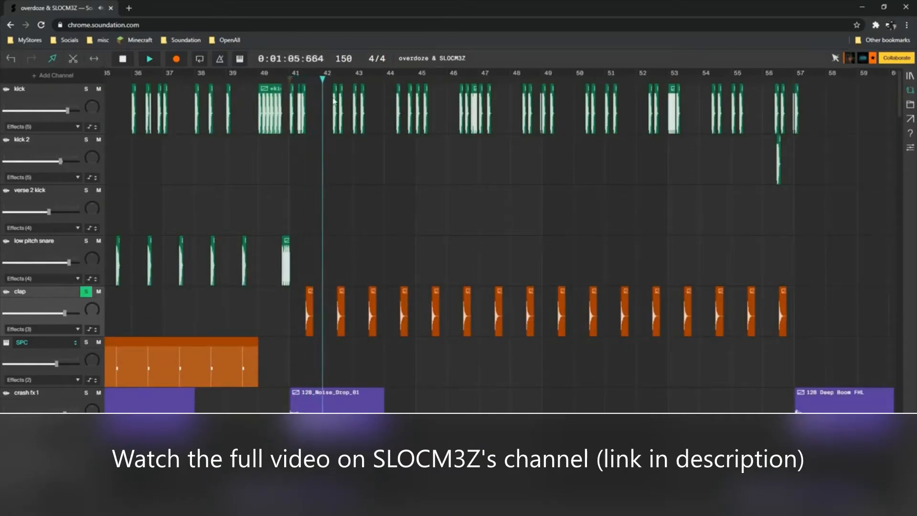
{"action": "key", "text": "space"}
{"action": "left_click", "coordinate": [87, 292]}
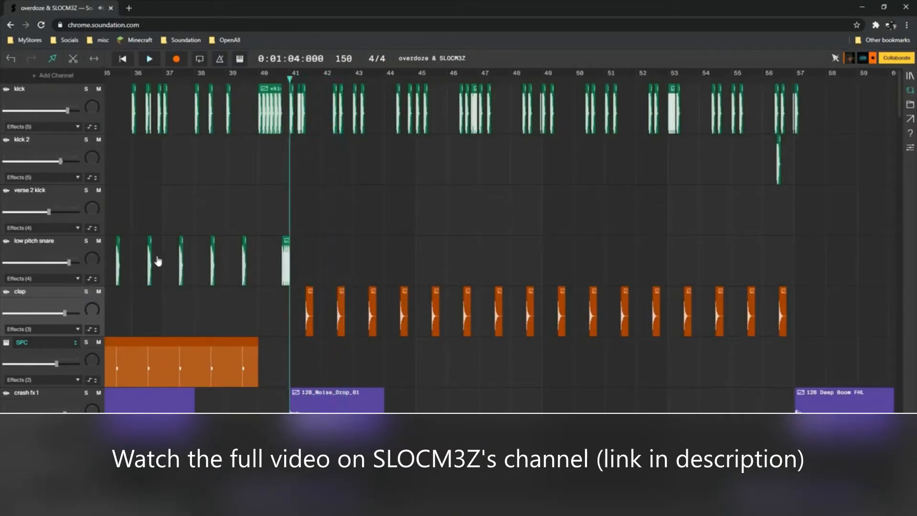
Look over the clap, snare, SPC and crash/riser clips across the arrangement, placing the playhead at bar 32.
{"action": "scroll", "coordinate": [377, 286], "scroll_direction": "left", "scroll_amount": 10}
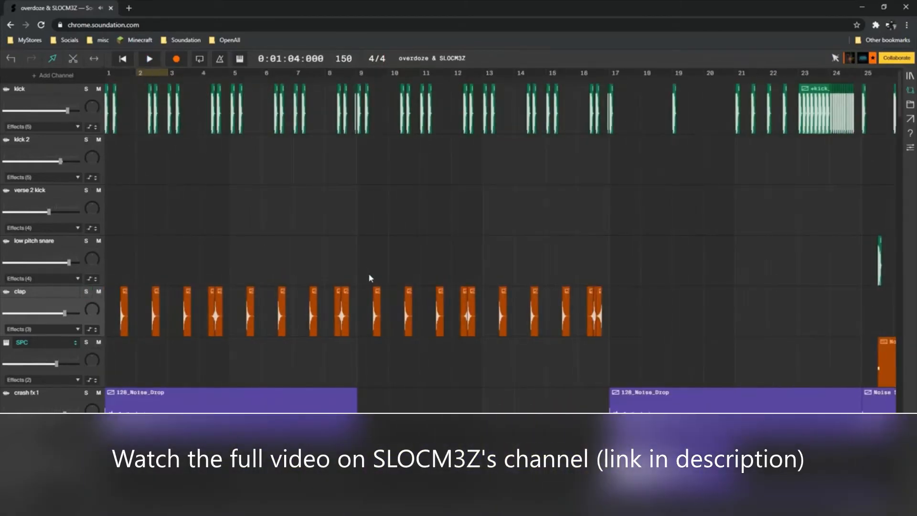
{"action": "scroll", "coordinate": [368, 274], "scroll_direction": "down", "scroll_amount": 3}
{"action": "scroll", "coordinate": [366, 279], "scroll_direction": "down", "scroll_amount": 5}
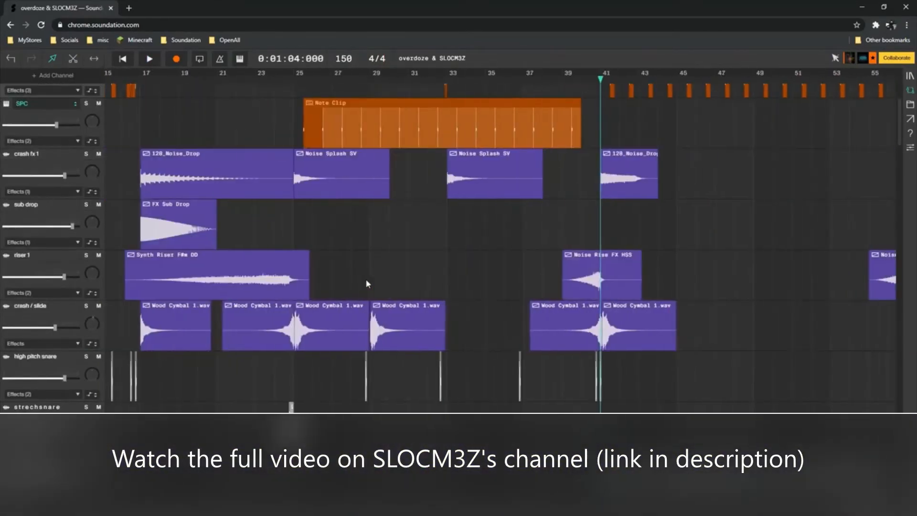
{"action": "scroll", "coordinate": [367, 277], "scroll_direction": "up", "scroll_amount": 5}
{"action": "scroll", "coordinate": [367, 277], "scroll_direction": "right", "scroll_amount": 3}
{"action": "scroll", "coordinate": [368, 285], "scroll_direction": "left", "scroll_amount": 5}
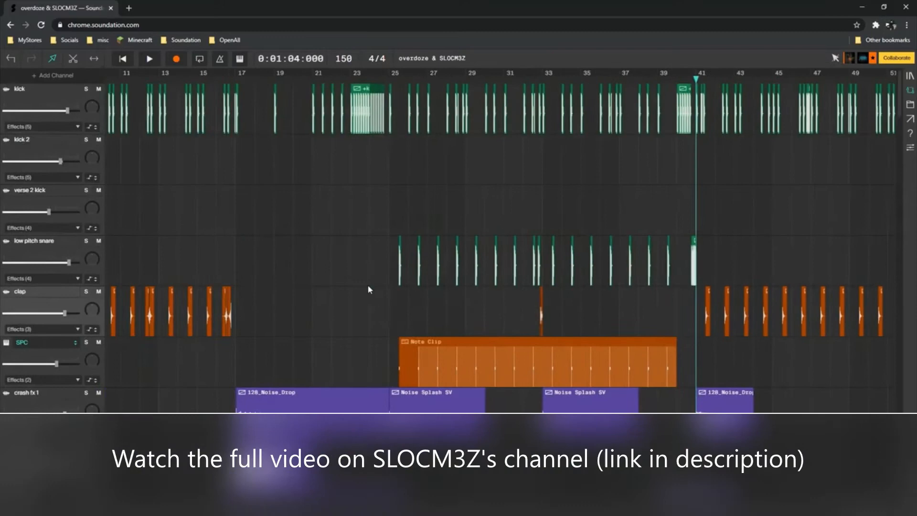
{"action": "left_click", "coordinate": [523, 79]}
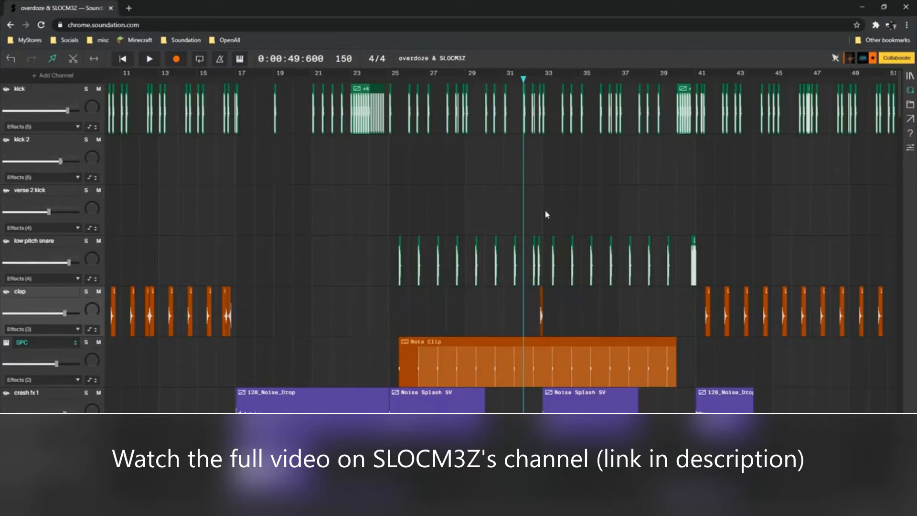
{"action": "scroll", "coordinate": [508, 201], "scroll_direction": "down", "scroll_amount": 1}
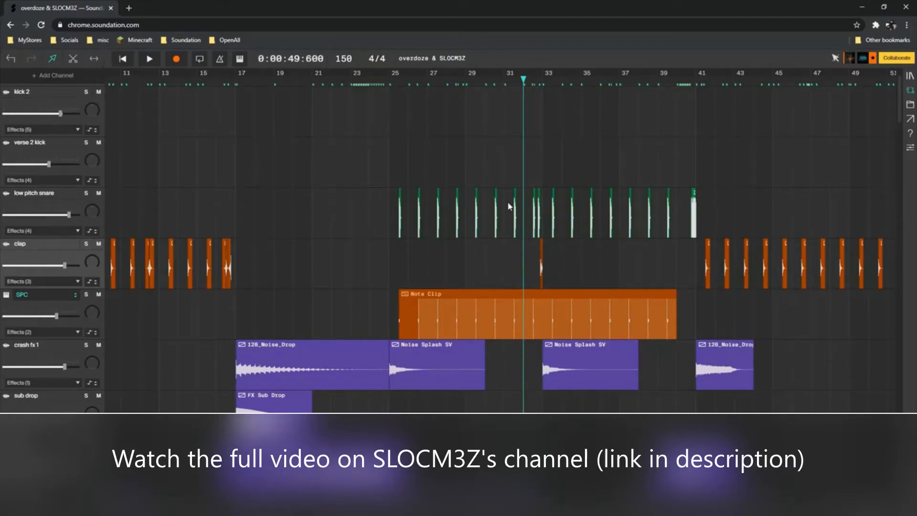
{"action": "scroll", "coordinate": [477, 208], "scroll_direction": "left", "scroll_amount": 5}
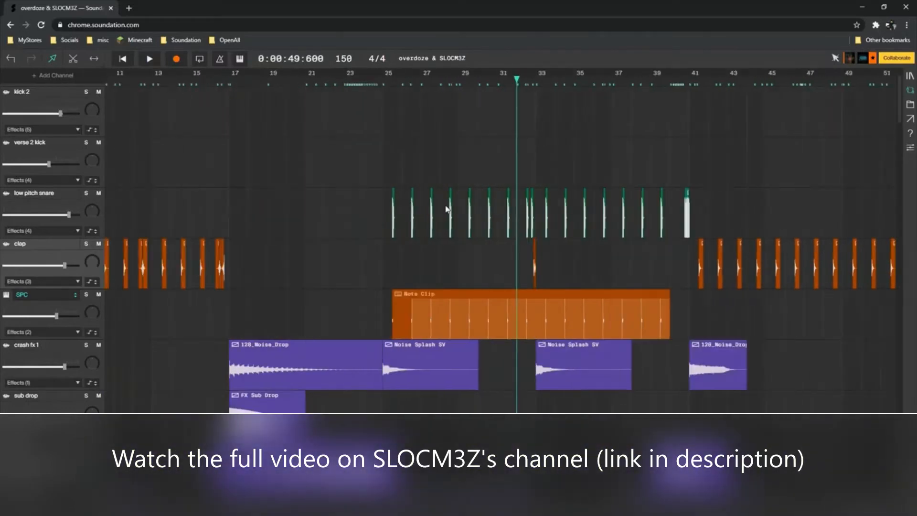
{"action": "scroll", "coordinate": [448, 209], "scroll_direction": "up", "scroll_amount": 1}
{"action": "scroll", "coordinate": [447, 209], "scroll_direction": "down", "scroll_amount": 2}
{"action": "scroll", "coordinate": [430, 212], "scroll_direction": "right", "scroll_amount": 1}
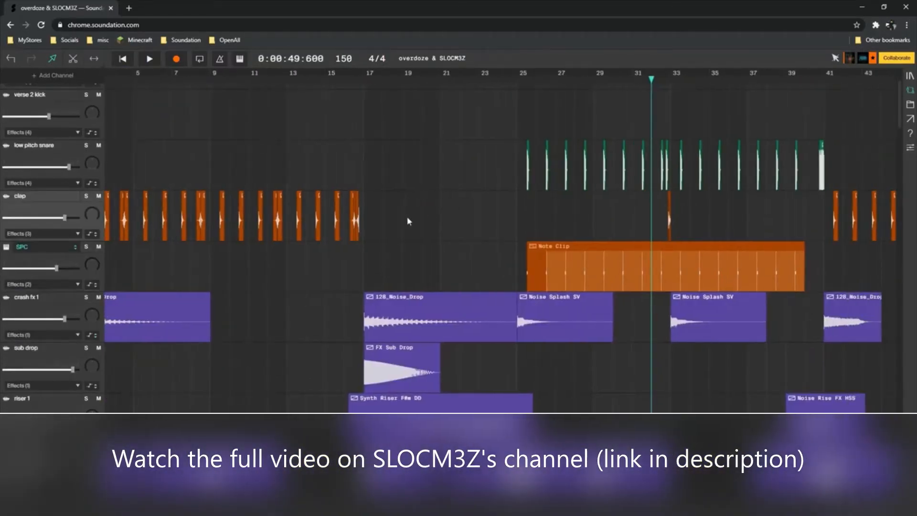
{"action": "scroll", "coordinate": [407, 216], "scroll_direction": "left", "scroll_amount": 1}
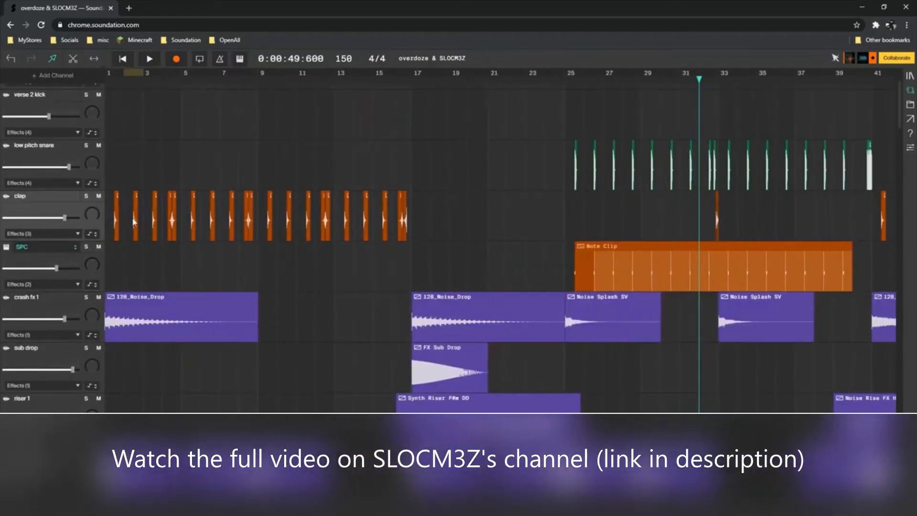
Solo the crash fx 1, sub drop, riser 1 and crash / slide channels, leaving the high pitch snare out of the solo.
{"action": "left_click", "coordinate": [86, 297]}
{"action": "scroll", "coordinate": [115, 267], "scroll_direction": "down", "scroll_amount": 2}
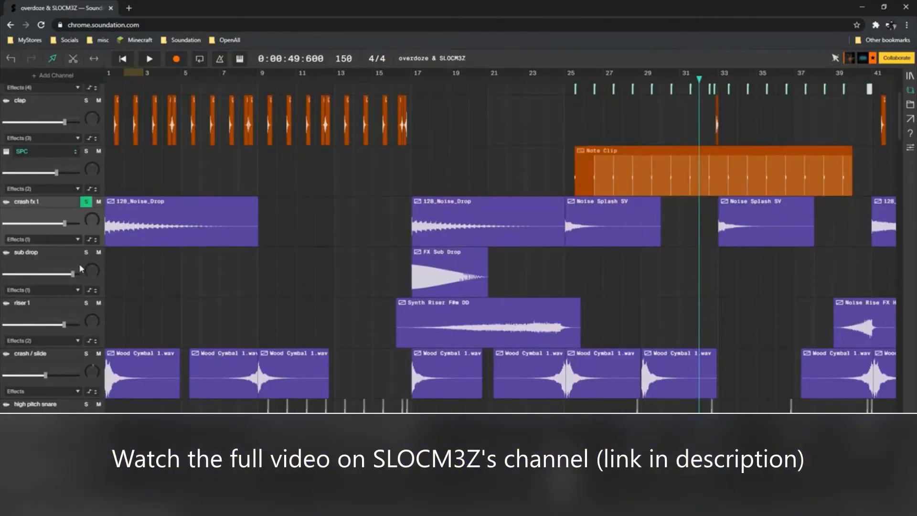
{"action": "left_click", "coordinate": [86, 253]}
{"action": "left_click", "coordinate": [86, 303]}
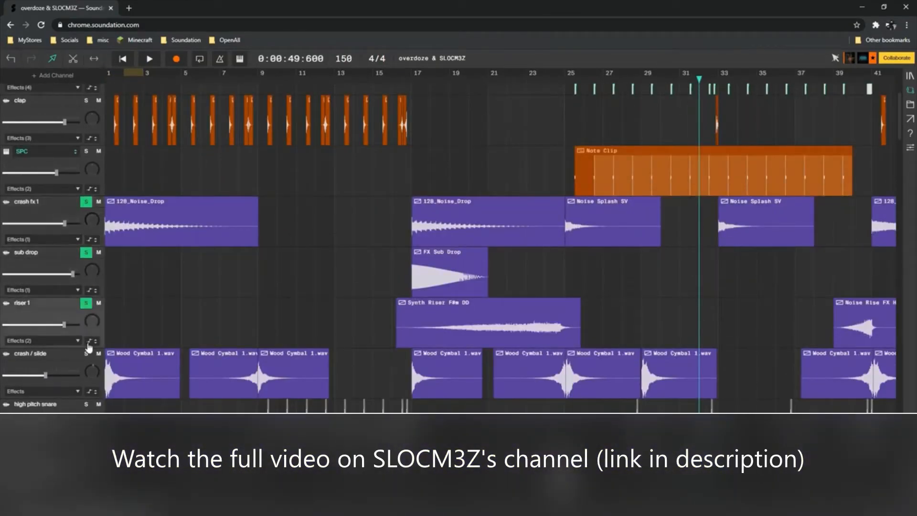
{"action": "left_click", "coordinate": [86, 354]}
{"action": "left_click", "coordinate": [86, 404]}
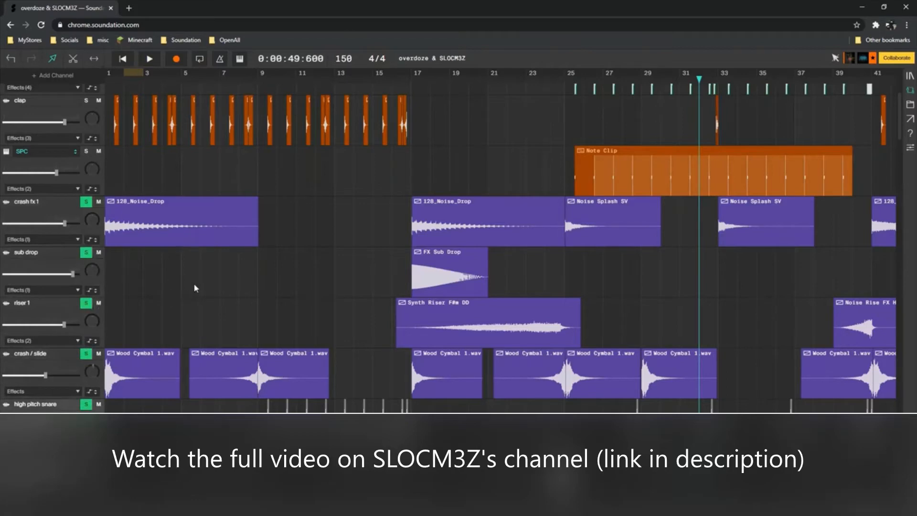
{"action": "scroll", "coordinate": [194, 286], "scroll_direction": "down", "scroll_amount": 1}
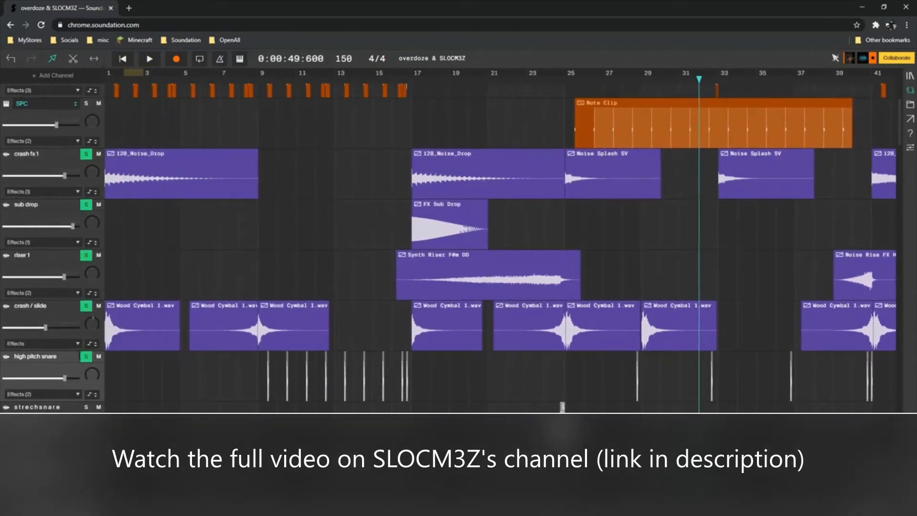
{"action": "scroll", "coordinate": [247, 260], "scroll_direction": "up", "scroll_amount": 1}
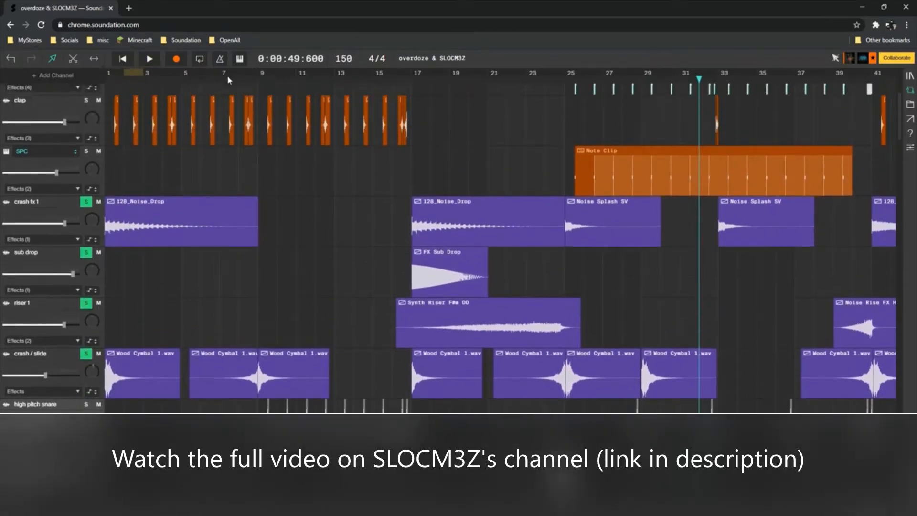
Return the playhead to the start of the song and play the soloed crash and effects channels.
{"action": "key", "text": "Return"}
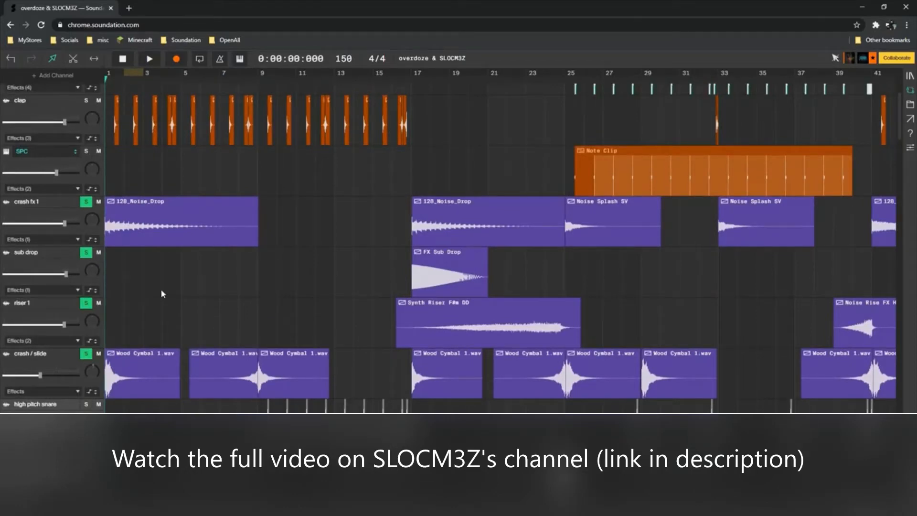
{"action": "left_click", "coordinate": [281, 213]}
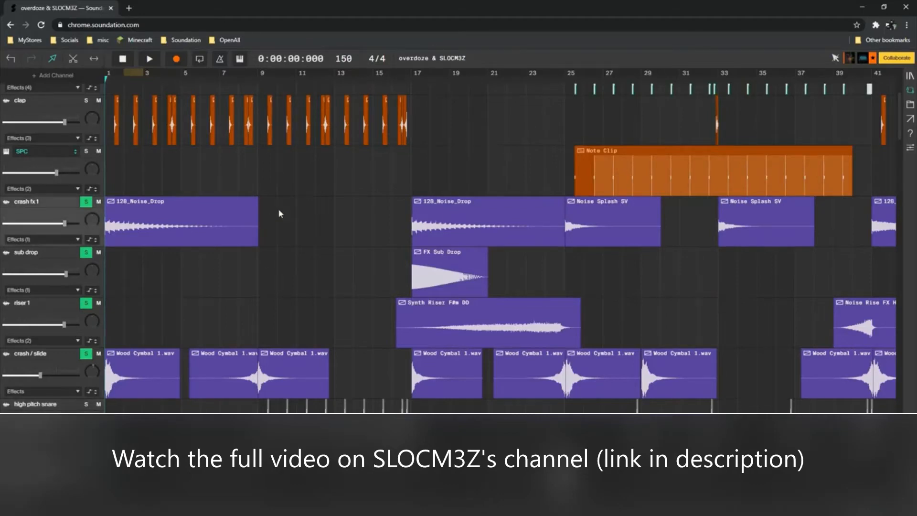
{"action": "key", "text": "space"}
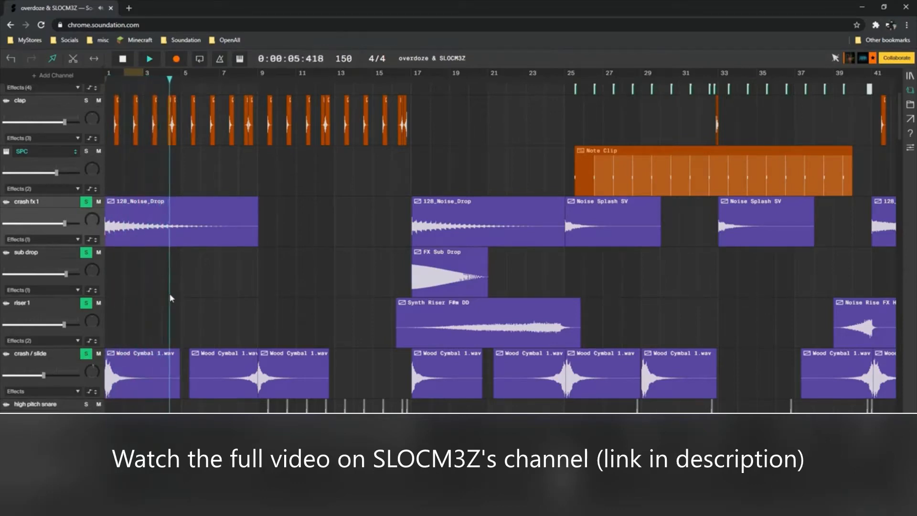
{"action": "scroll", "coordinate": [170, 297], "scroll_direction": "right", "scroll_amount": 2}
{"action": "scroll", "coordinate": [171, 298], "scroll_direction": "left", "scroll_amount": 2}
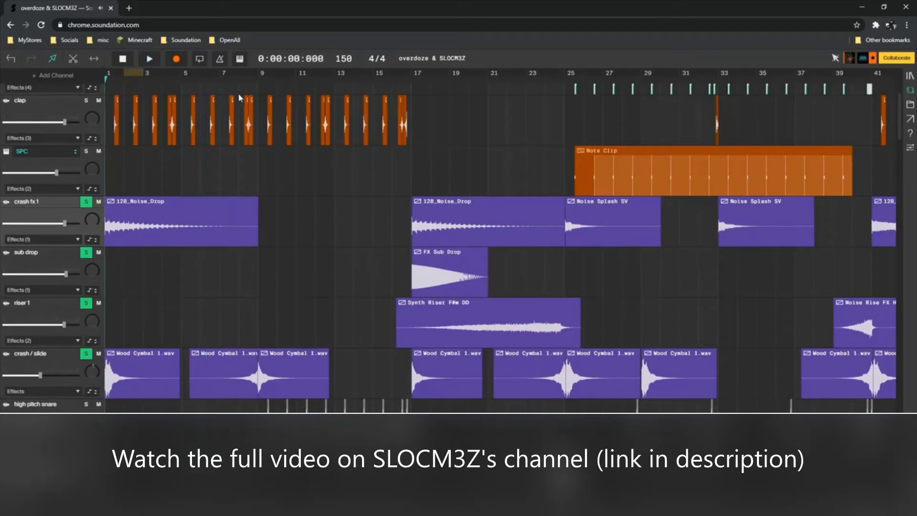
Solo only the crash / slide channel and audition the Wood Cymbal swell from bar 8.
{"action": "left_click", "coordinate": [248, 85]}
{"action": "left_click_drag", "start_coordinate": [248, 85], "coordinate": [222, 120]}
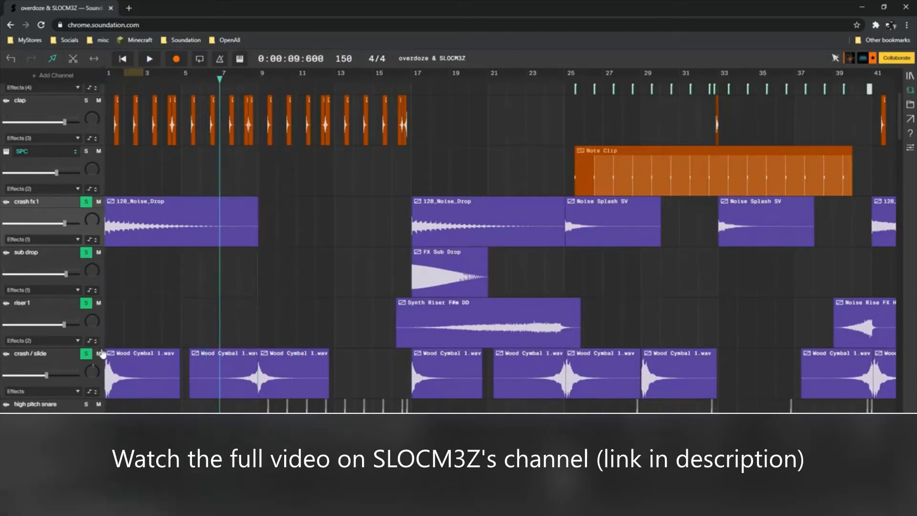
{"action": "left_click", "coordinate": [86, 356]}
{"action": "left_click", "coordinate": [87, 354]}
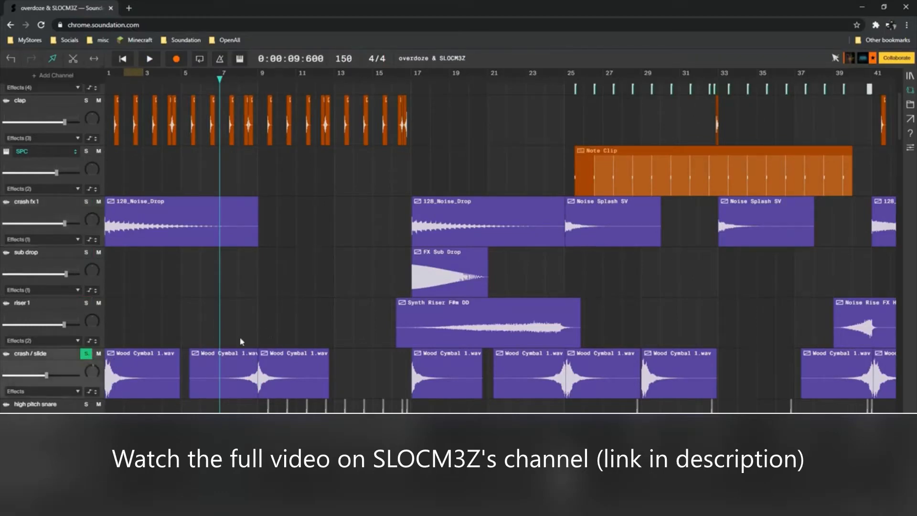
{"action": "left_click", "coordinate": [247, 82]}
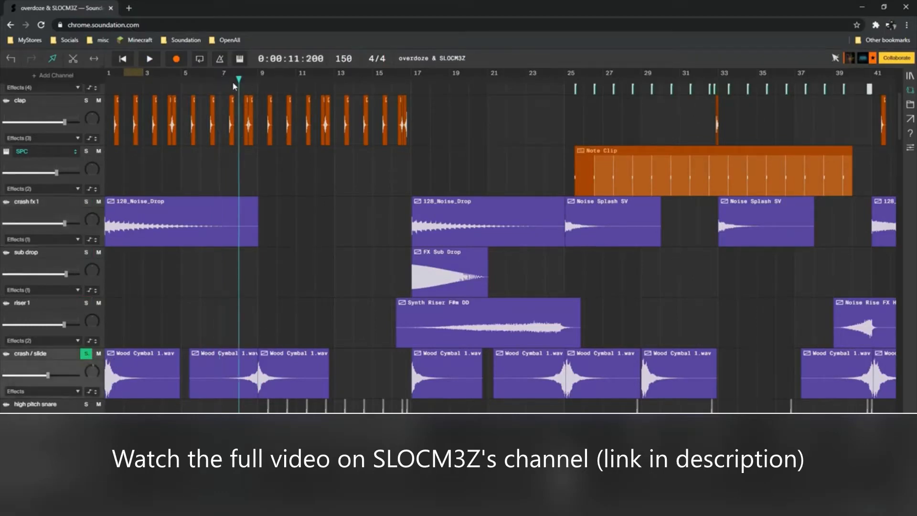
{"action": "key", "text": "space"}
{"action": "key", "text": "space"}
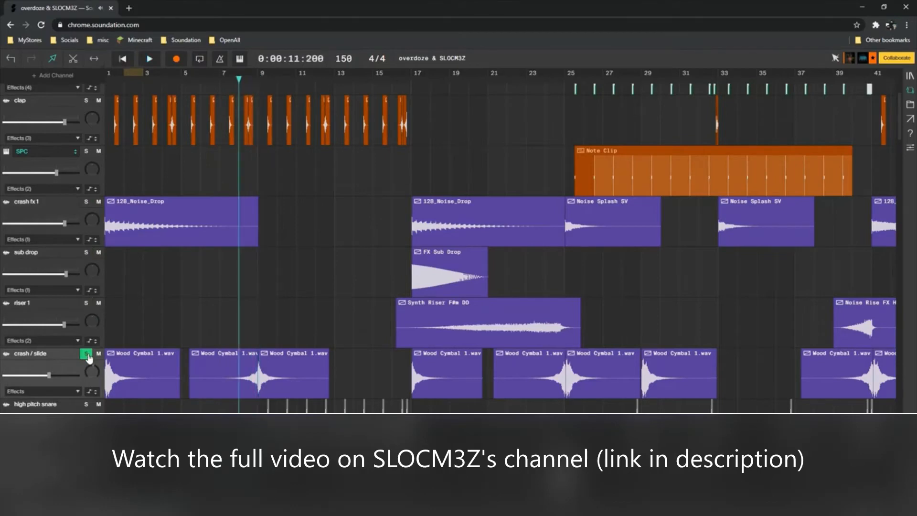
Turn off the crash / slide solo and play the full mix from bar 8 to hear the cymbal swell in context.
{"action": "left_click", "coordinate": [86, 354]}
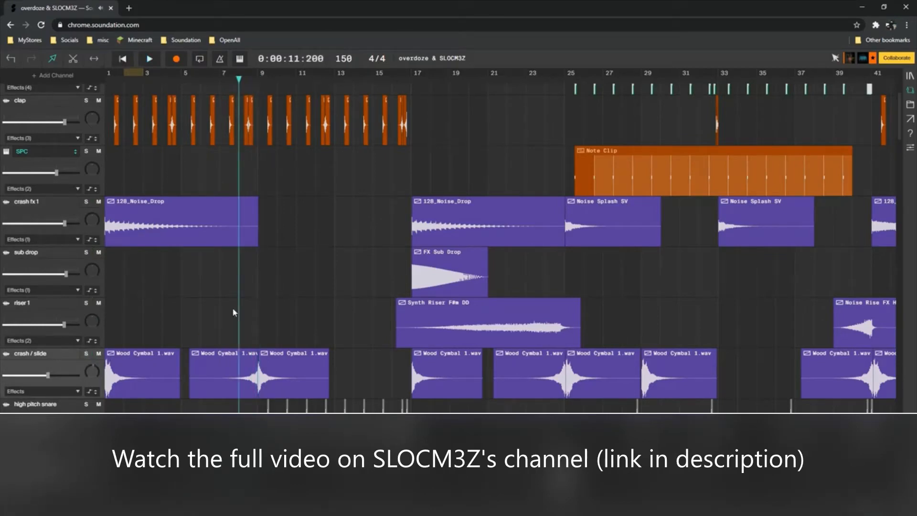
{"action": "key", "text": "space"}
{"action": "left_click", "coordinate": [312, 282]}
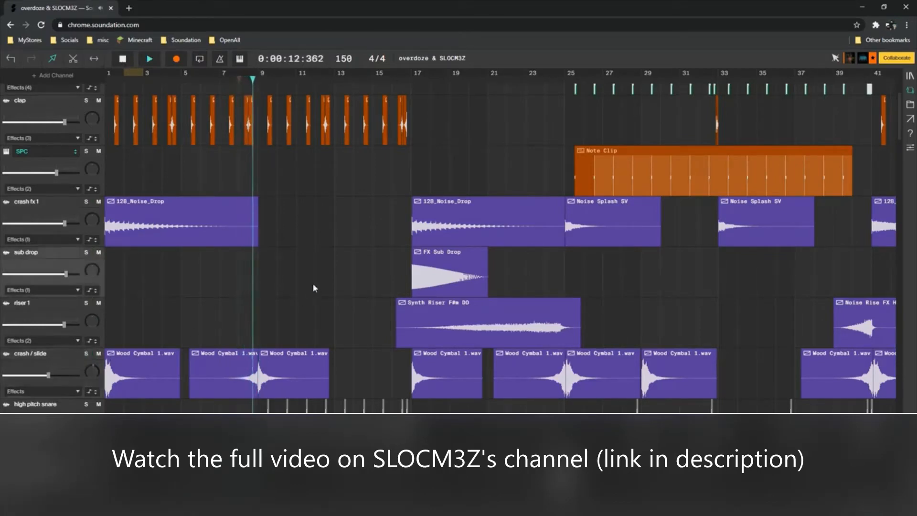
{"action": "key", "text": "space"}
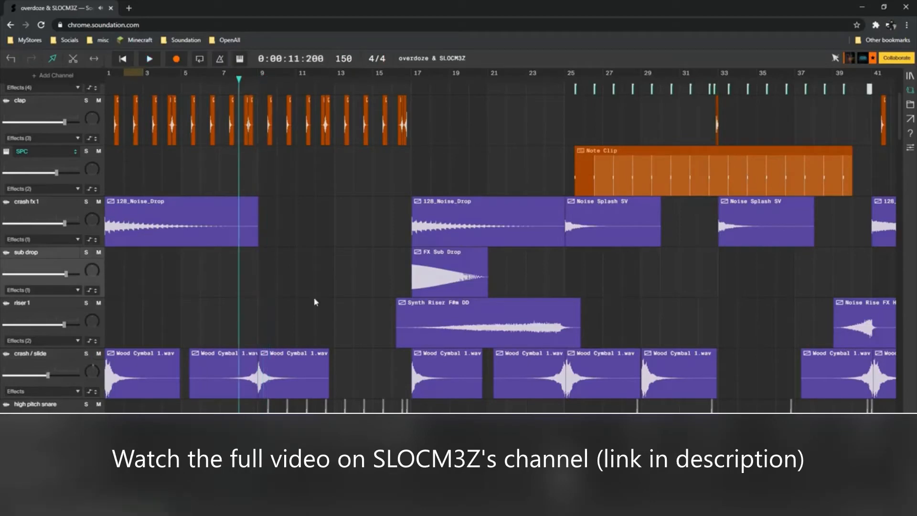
Solo the sub drop channel and audition the FX Sub Drop clip from bar 17, turning the solo off at the end.
{"action": "scroll", "coordinate": [153, 349], "scroll_direction": "right", "scroll_amount": 2}
{"action": "scroll", "coordinate": [153, 348], "scroll_direction": "right", "scroll_amount": 2}
{"action": "left_click_drag", "start_coordinate": [307, 79], "coordinate": [338, 84]}
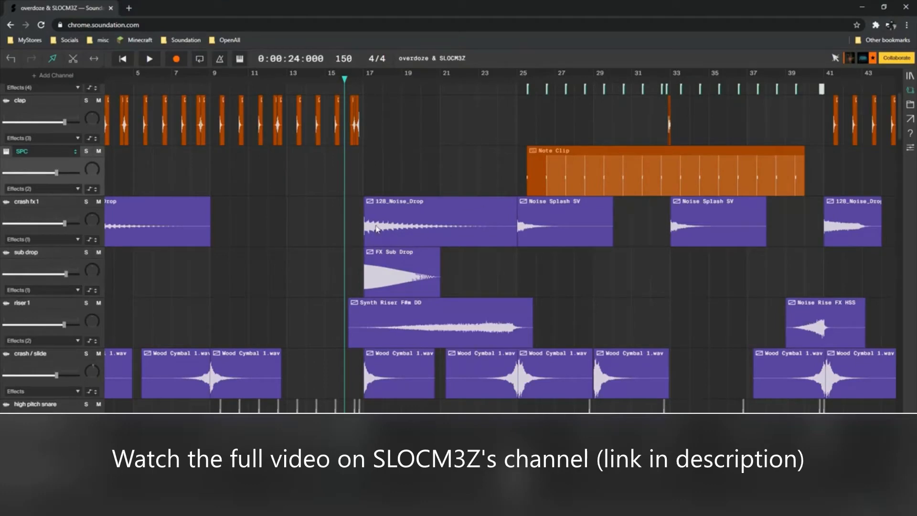
{"action": "scroll", "coordinate": [260, 249], "scroll_direction": "right", "scroll_amount": 5}
{"action": "left_click", "coordinate": [88, 253]}
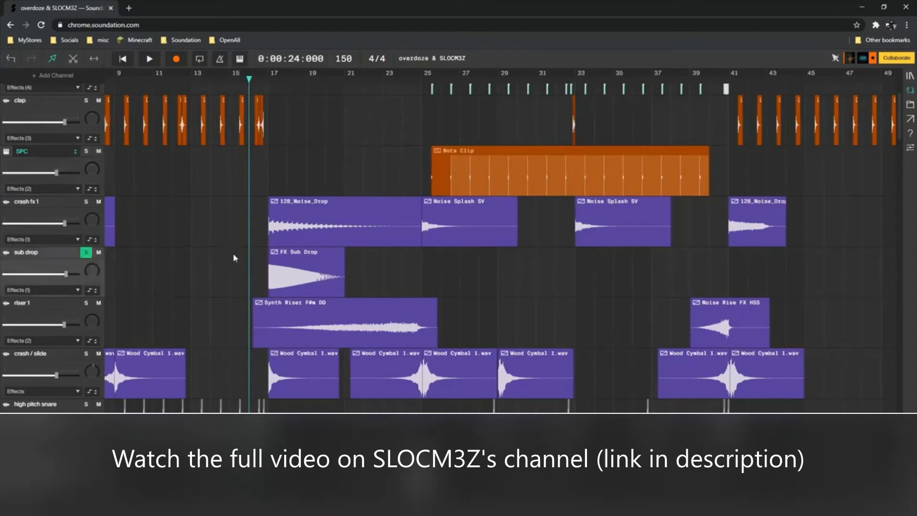
{"action": "left_click", "coordinate": [266, 81]}
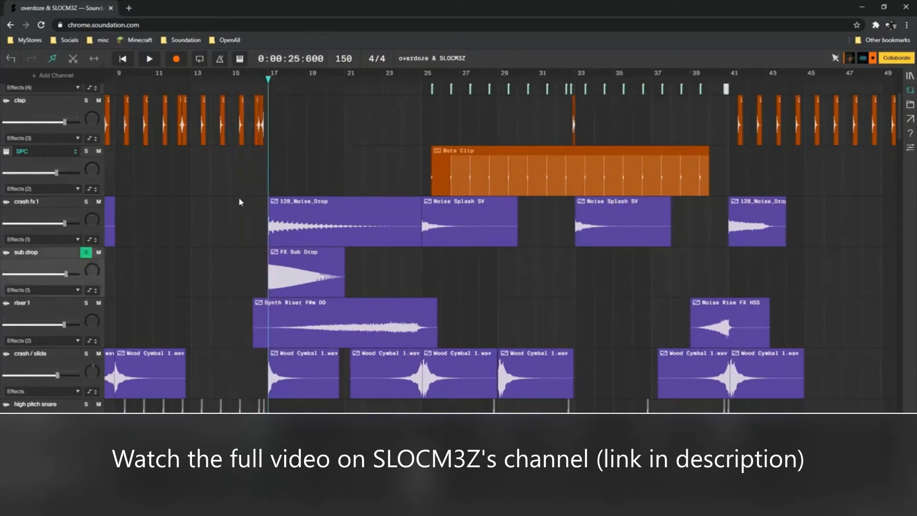
{"action": "key", "text": "space"}
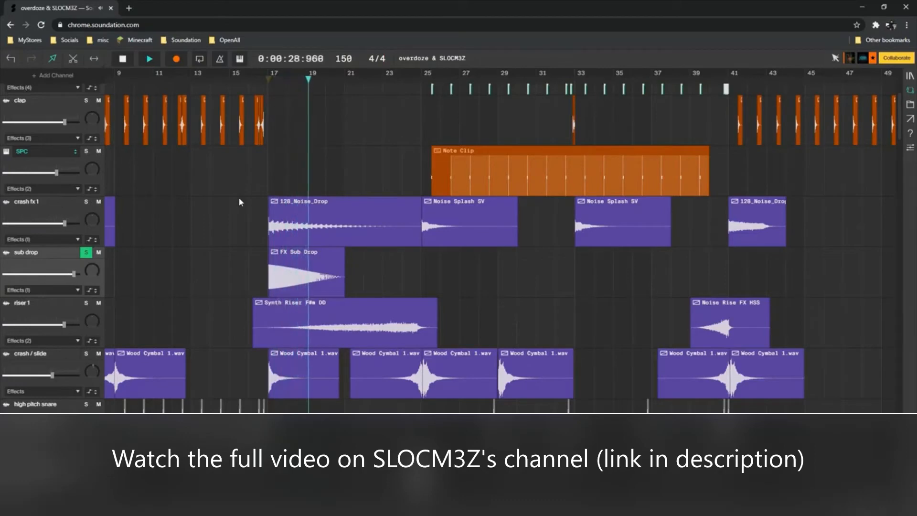
{"action": "key", "text": "space"}
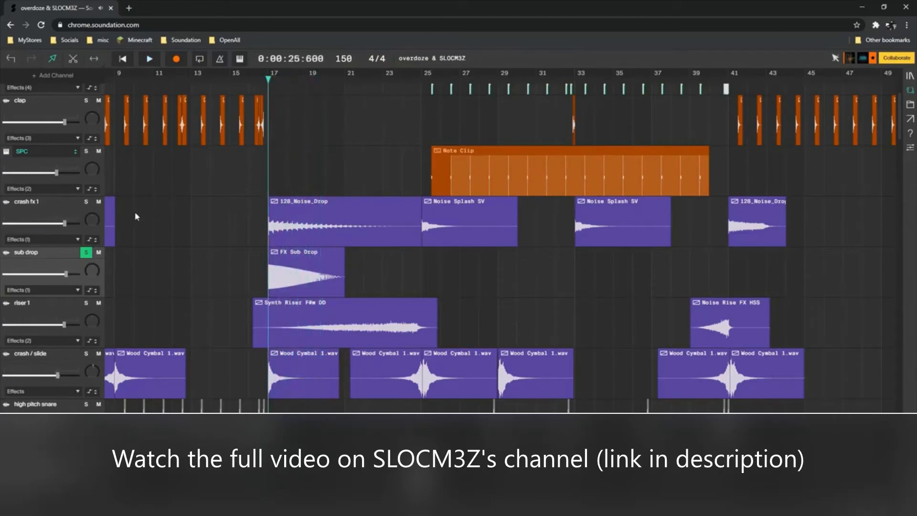
{"action": "left_click", "coordinate": [87, 253]}
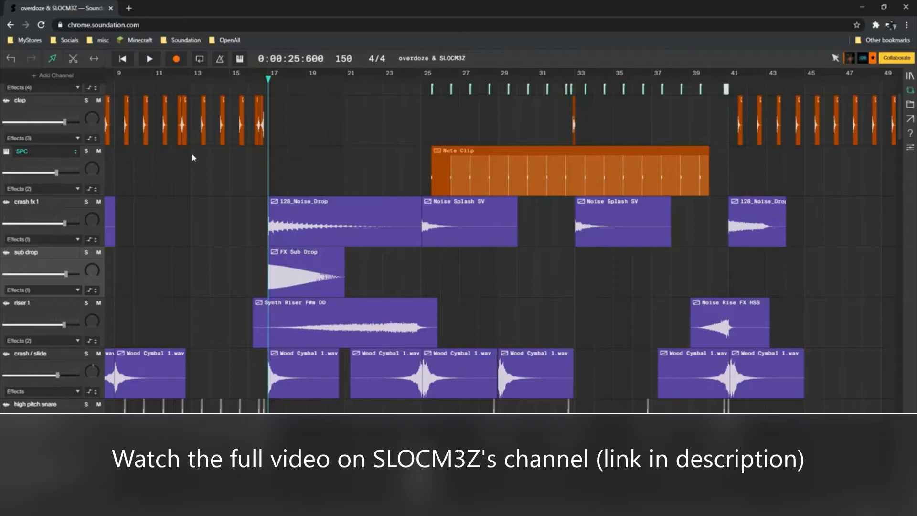
{"action": "left_click", "coordinate": [229, 81]}
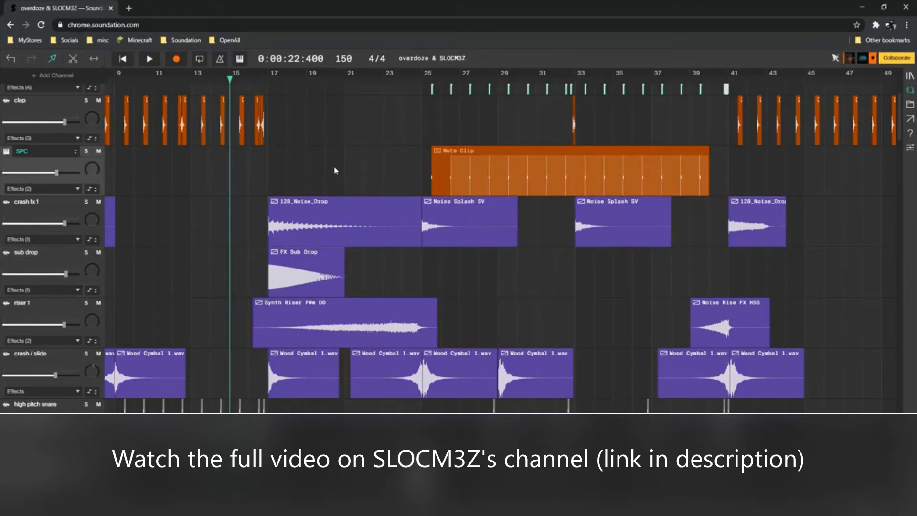
{"action": "scroll", "coordinate": [291, 138], "scroll_direction": "right", "scroll_amount": 3}
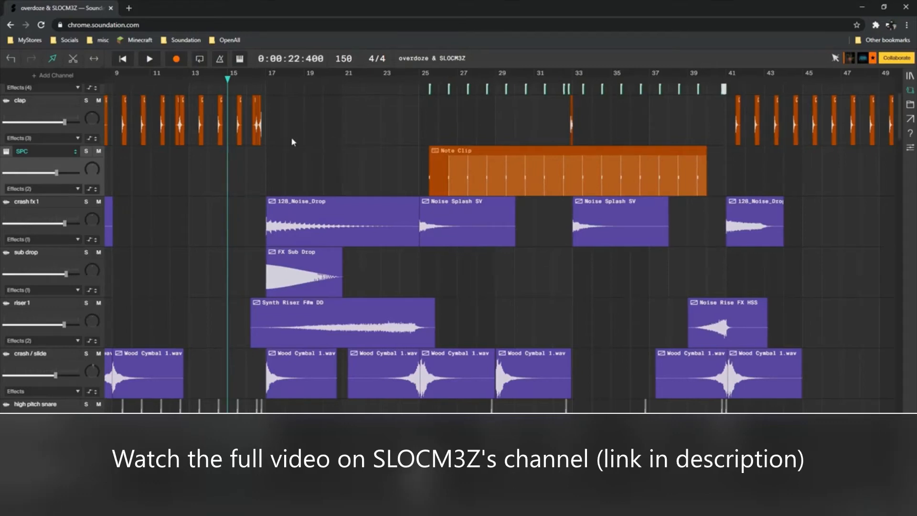
{"action": "scroll", "coordinate": [293, 139], "scroll_direction": "left", "scroll_amount": 3}
{"action": "scroll", "coordinate": [381, 134], "scroll_direction": "down", "scroll_amount": 1}
{"action": "scroll", "coordinate": [382, 130], "scroll_direction": "up", "scroll_amount": 2}
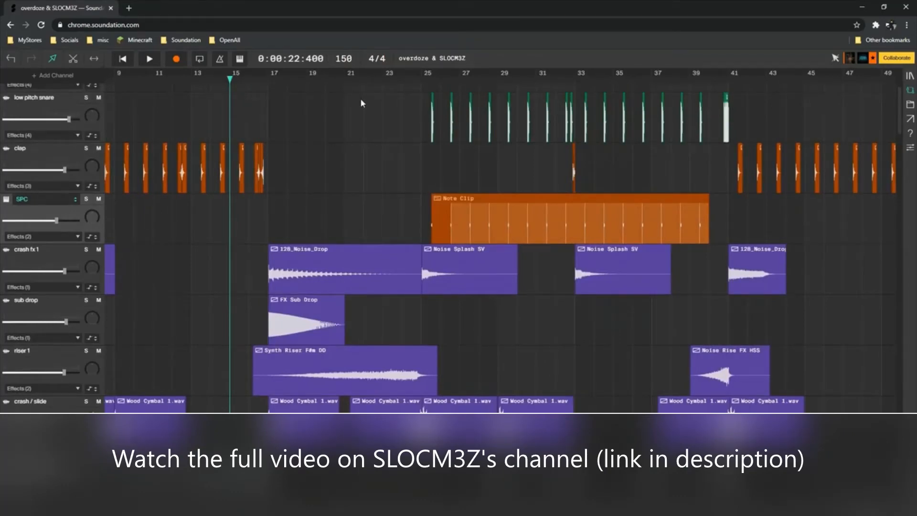
Solo the high pitch snare and strechsnare channels, audition them from bar 9, and turn both solos off.
{"action": "scroll", "coordinate": [320, 250], "scroll_direction": "down", "scroll_amount": 4}
{"action": "scroll", "coordinate": [319, 249], "scroll_direction": "left", "scroll_amount": 6}
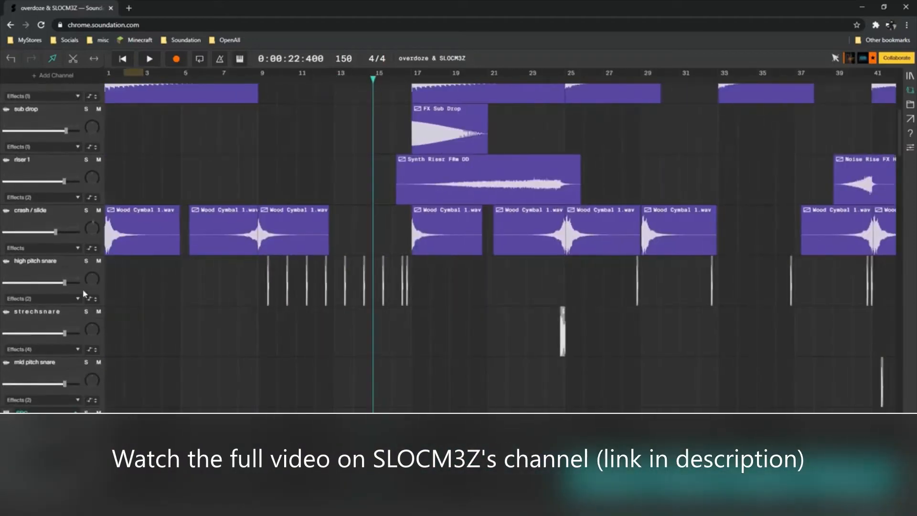
{"action": "left_click", "coordinate": [86, 260]}
{"action": "left_click", "coordinate": [86, 311]}
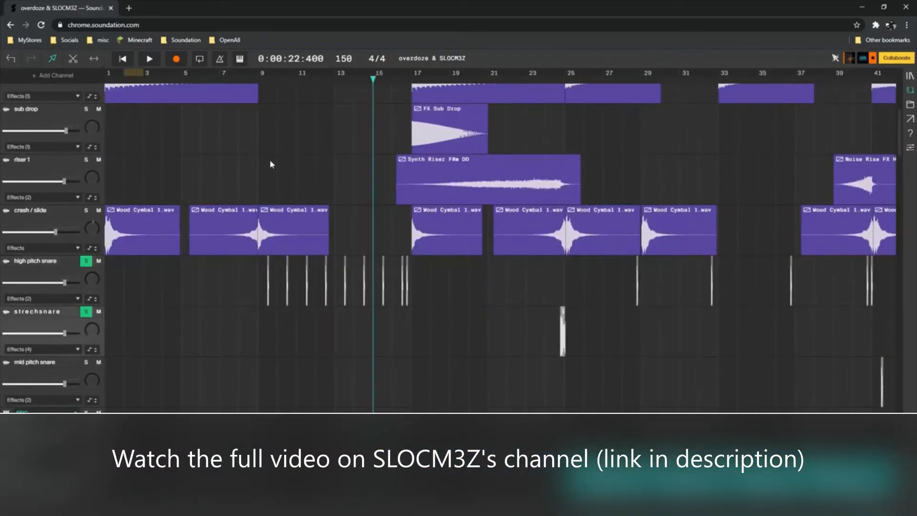
{"action": "left_click", "coordinate": [266, 92]}
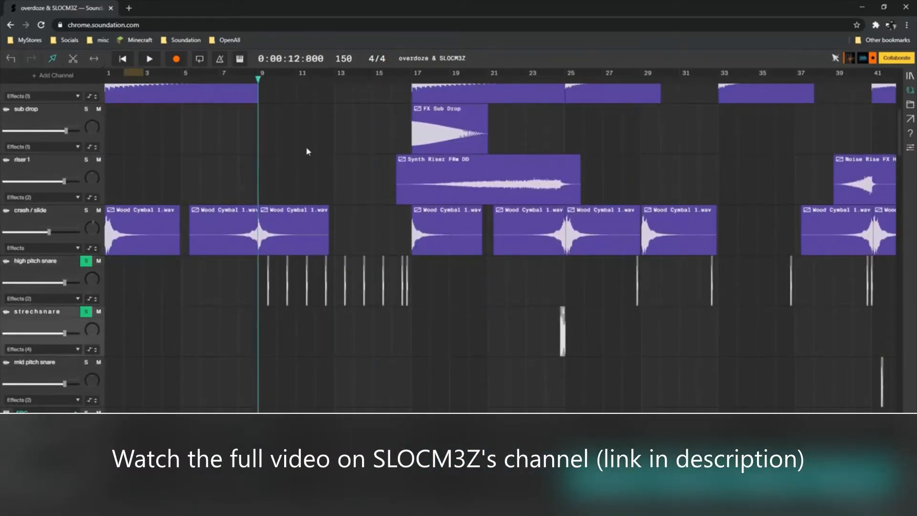
{"action": "key", "text": "space"}
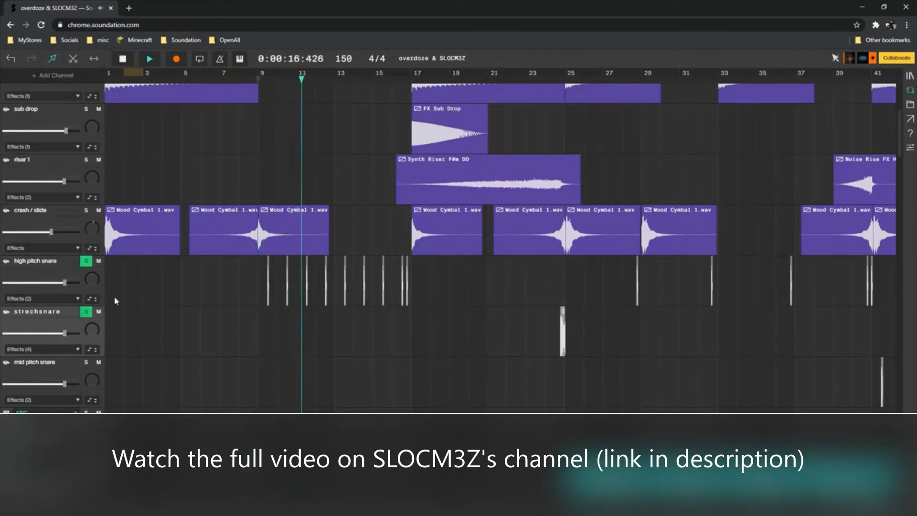
{"action": "key", "text": "space"}
{"action": "left_click", "coordinate": [86, 311]}
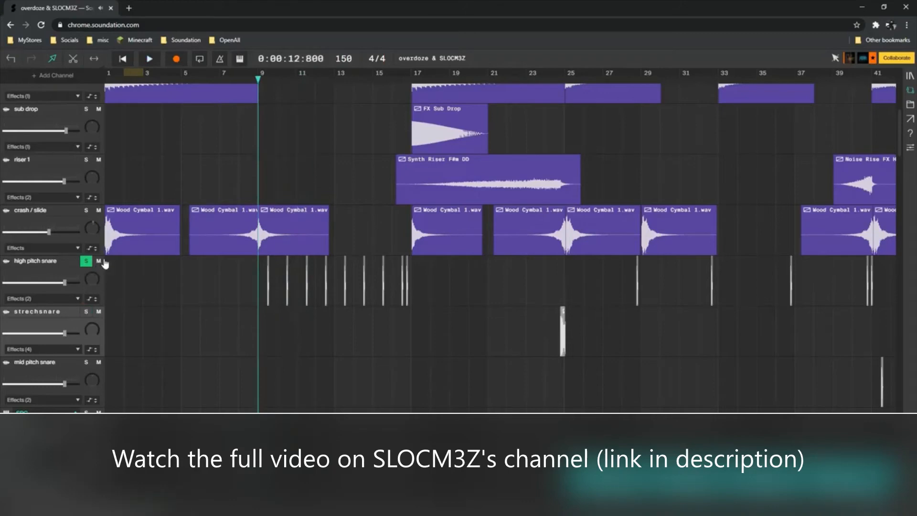
{"action": "left_click", "coordinate": [86, 261]}
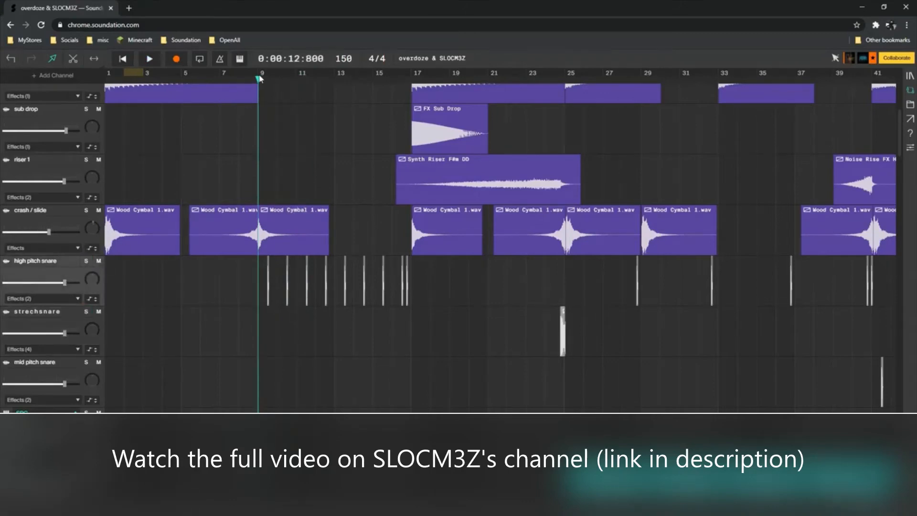
Solo the clap and high pitch snare channels together and audition how they layer from bar 9.
{"action": "left_click_drag", "start_coordinate": [260, 79], "coordinate": [219, 78]}
{"action": "scroll", "coordinate": [277, 224], "scroll_direction": "up", "scroll_amount": 6}
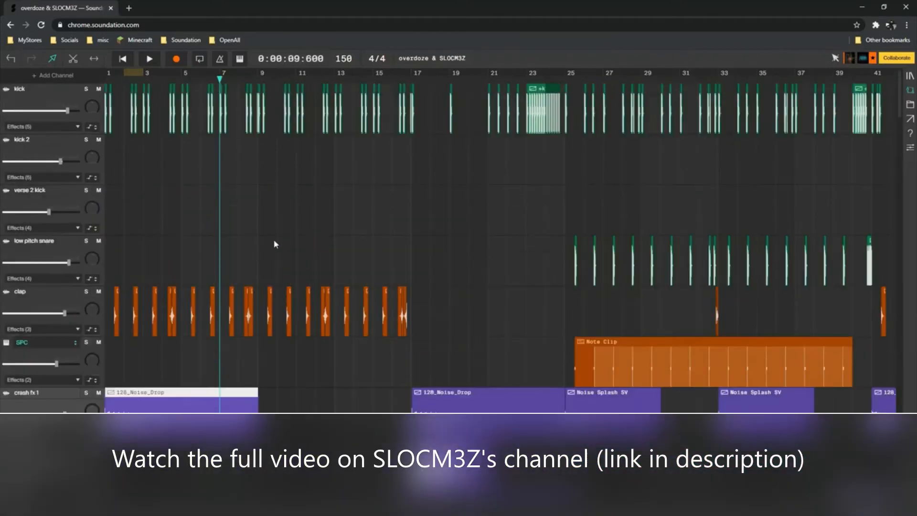
{"action": "scroll", "coordinate": [281, 259], "scroll_direction": "down", "scroll_amount": 5}
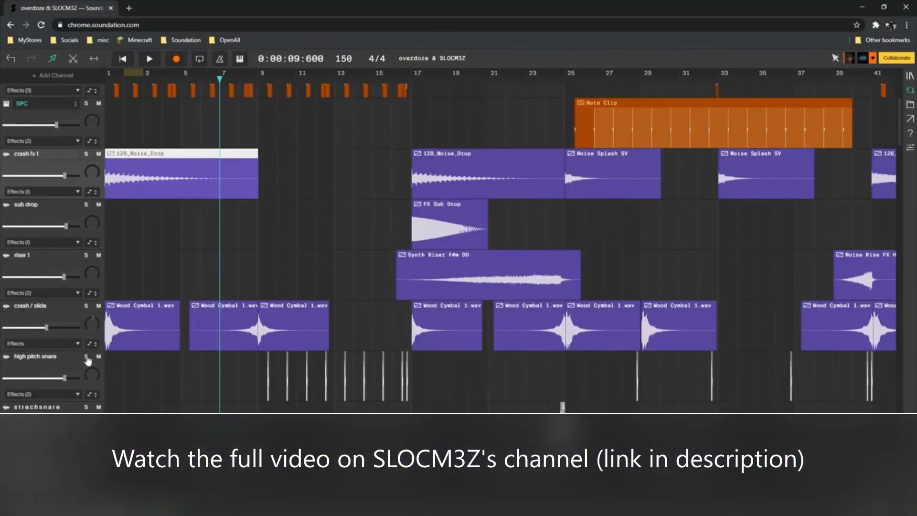
{"action": "scroll", "coordinate": [221, 276], "scroll_direction": "up", "scroll_amount": 1}
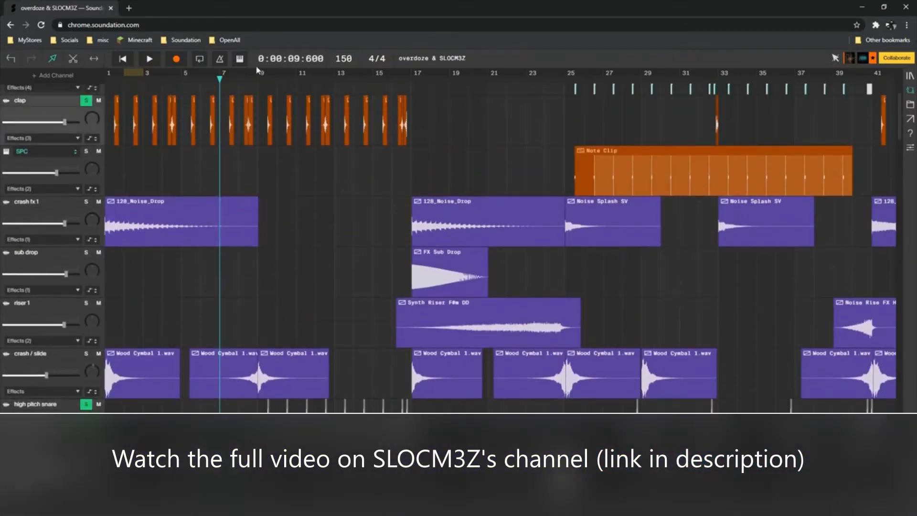
{"action": "left_click", "coordinate": [257, 78]}
{"action": "key", "text": "space"}
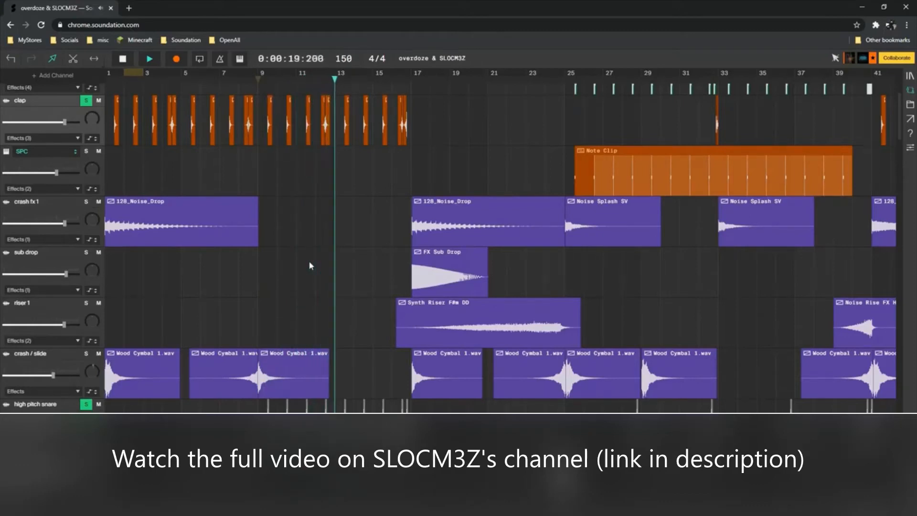
{"action": "key", "text": "space"}
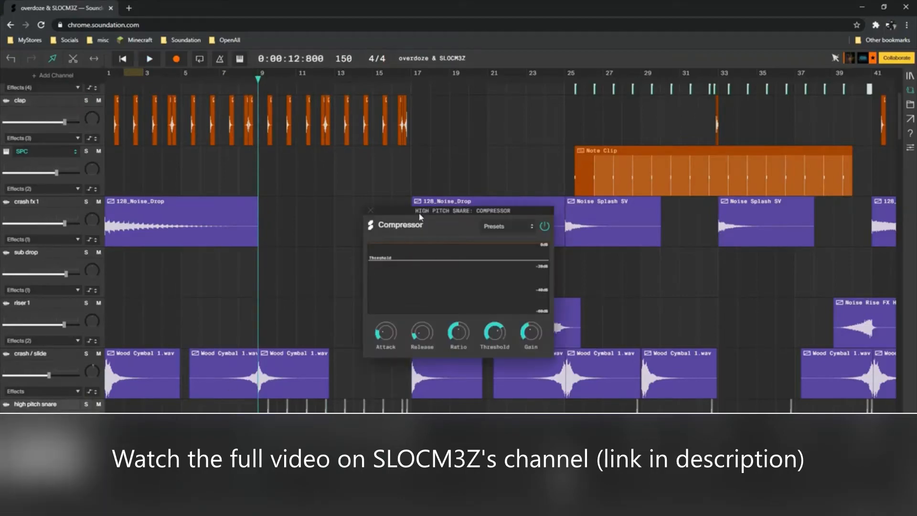
Inspect the high pitch snare's Compressor and Parametric EQ side by side during playback from bar 9, closing the Compressor at the end.
{"action": "left_click_drag", "start_coordinate": [419, 216], "coordinate": [389, 205]}
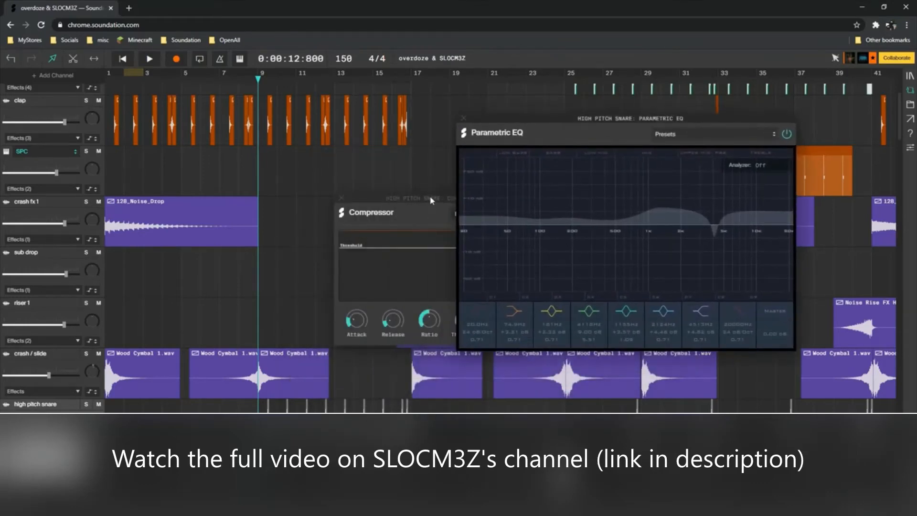
{"action": "left_click_drag", "start_coordinate": [431, 199], "coordinate": [354, 168]}
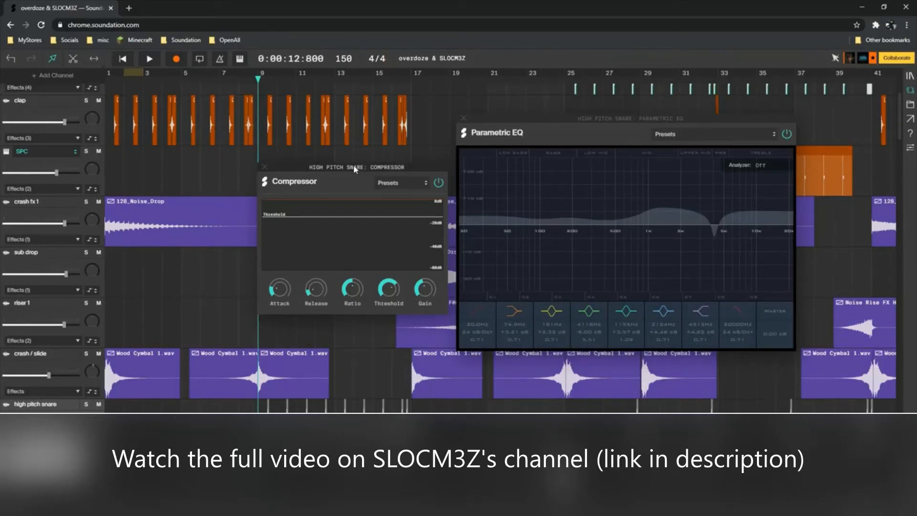
{"action": "key", "text": "space"}
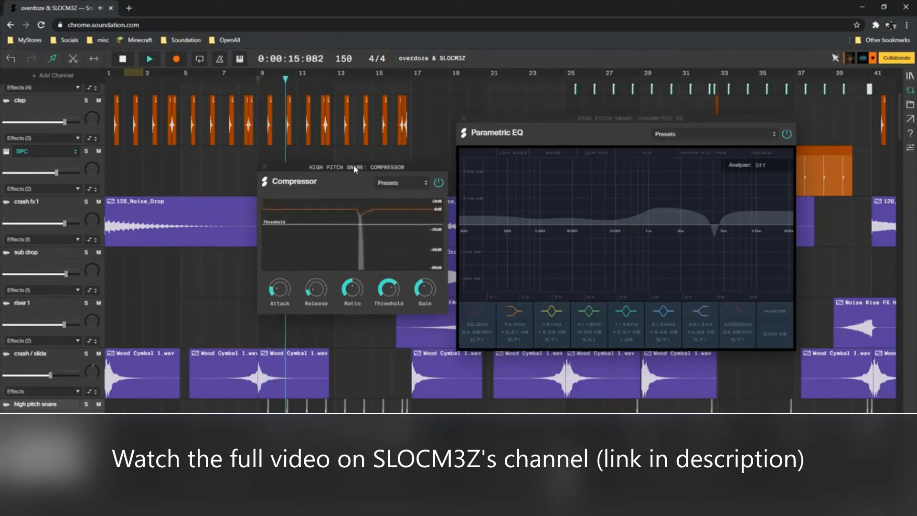
{"action": "key", "text": "space"}
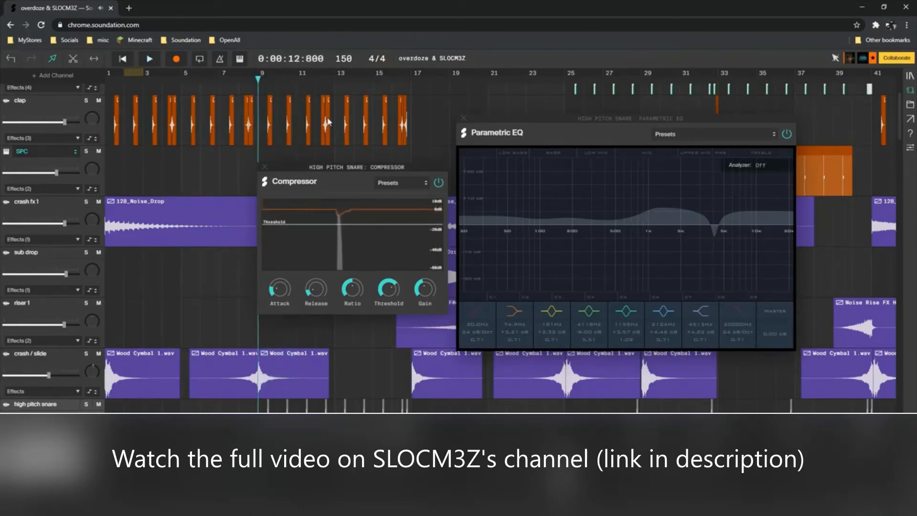
{"action": "left_click", "coordinate": [265, 167]}
Solo the strechsnare channel and audition its clip from bar 24, turning the solo off at the end.
{"action": "scroll", "coordinate": [286, 197], "scroll_direction": "down", "scroll_amount": 4}
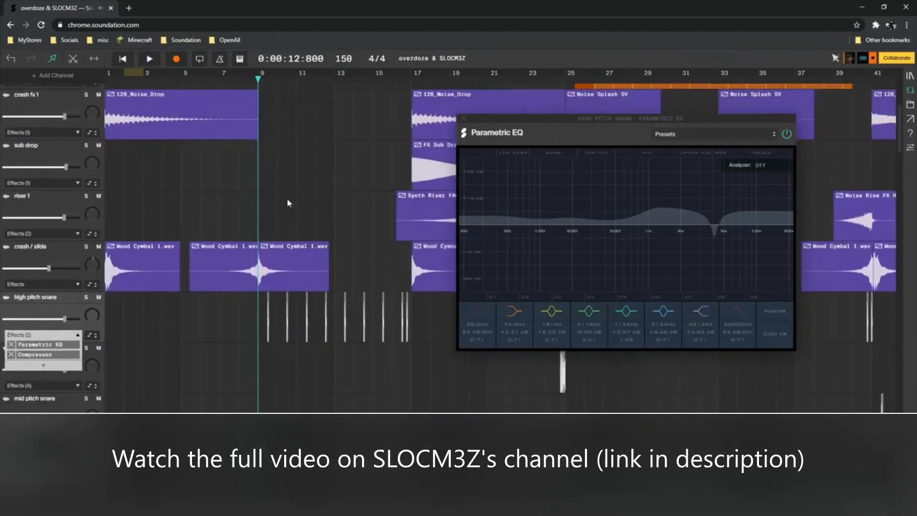
{"action": "scroll", "coordinate": [287, 198], "scroll_direction": "right", "scroll_amount": 5}
{"action": "left_click", "coordinate": [86, 263]}
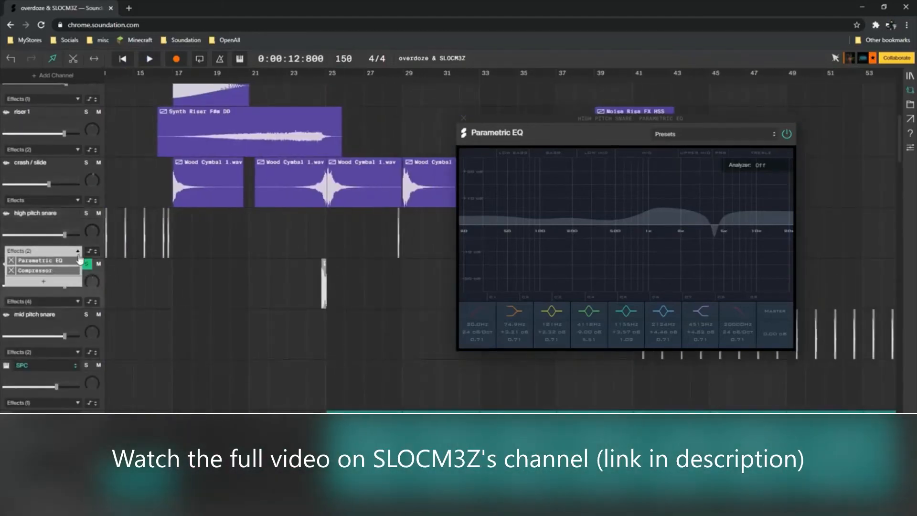
{"action": "left_click", "coordinate": [77, 251]}
{"action": "left_click", "coordinate": [314, 82]}
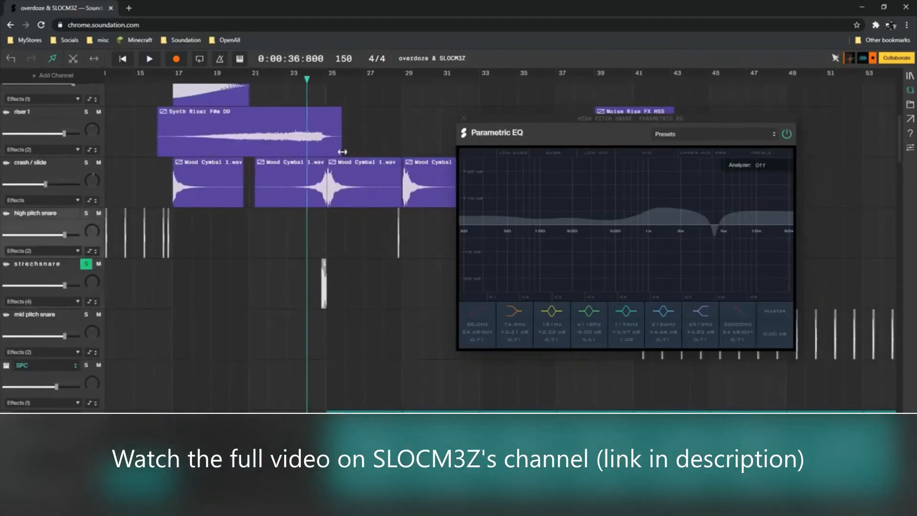
{"action": "key", "text": "space"}
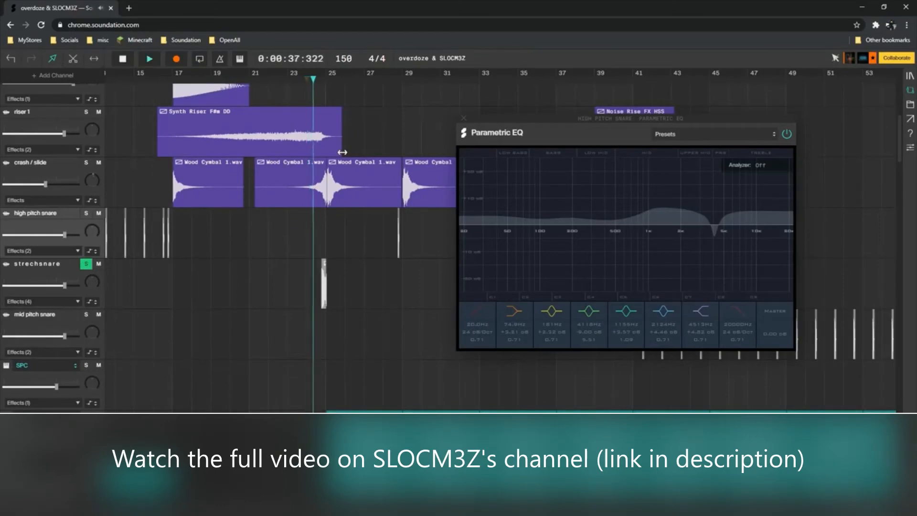
{"action": "key", "text": "space"}
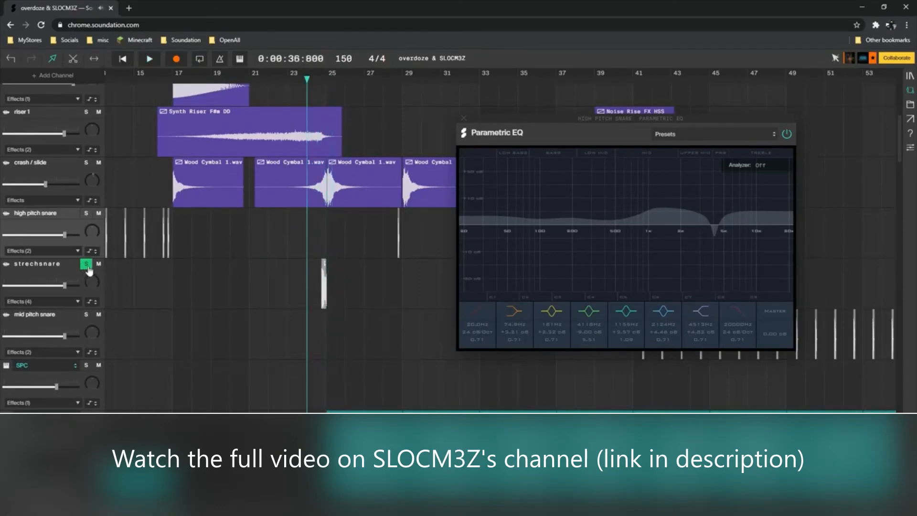
{"action": "left_click", "coordinate": [86, 264]}
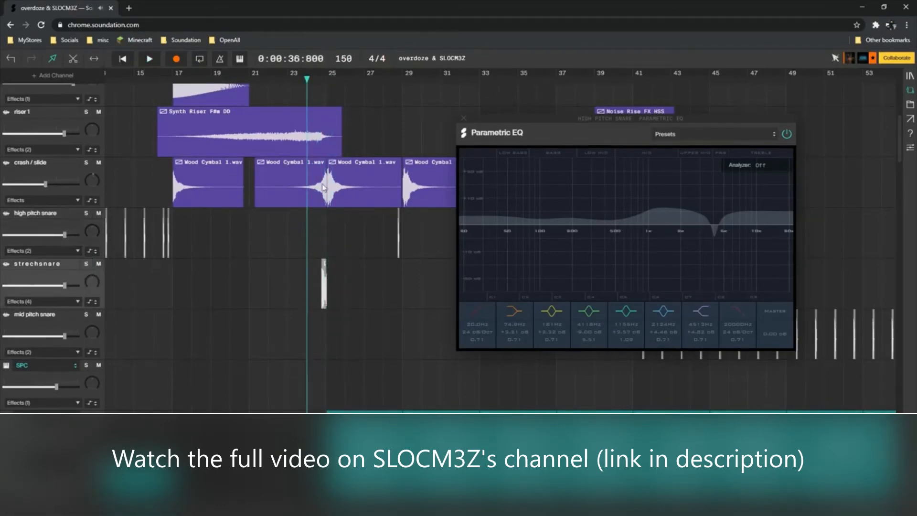
Play the full mix from bar 24 and again from bar 21 to hear the strechsnare clip in context.
{"action": "key", "text": "space"}
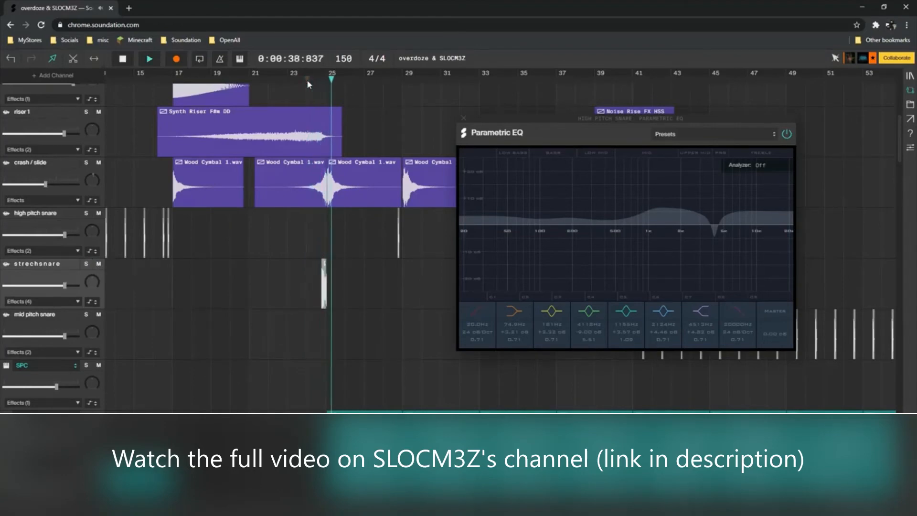
{"action": "key", "text": "space"}
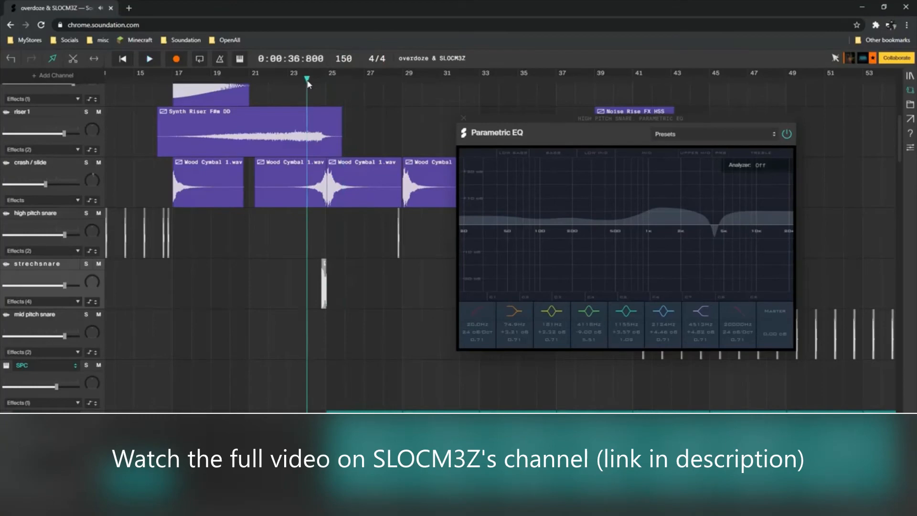
{"action": "left_click", "coordinate": [250, 73]}
{"action": "scroll", "coordinate": [322, 180], "scroll_direction": "up", "scroll_amount": 10}
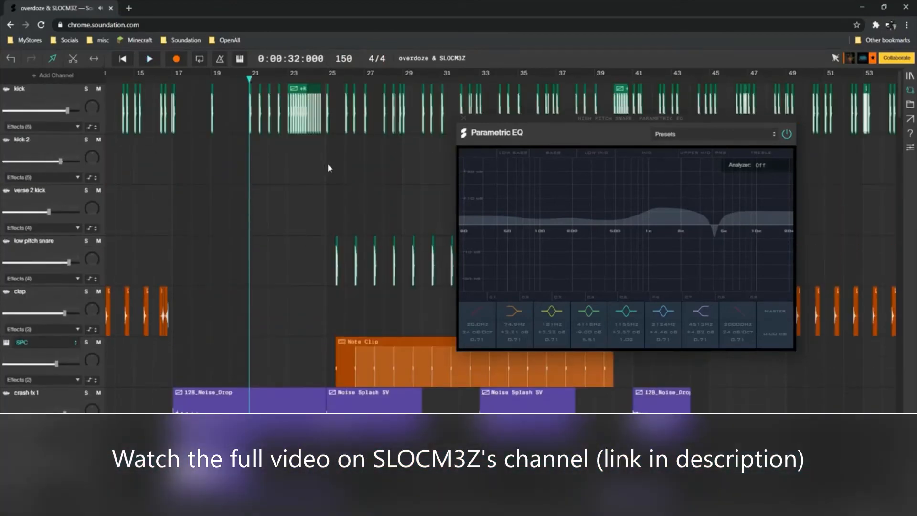
{"action": "key", "text": "space"}
{"action": "scroll", "coordinate": [328, 163], "scroll_direction": "down", "scroll_amount": 7}
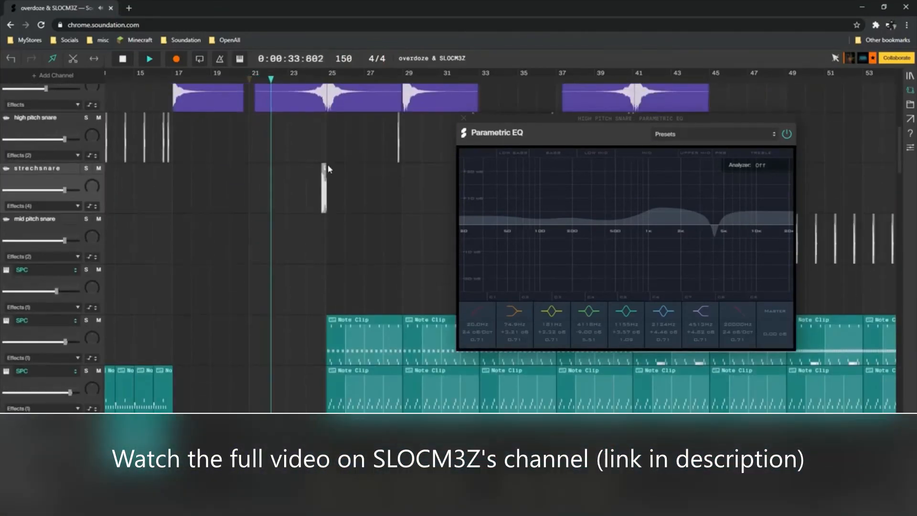
{"action": "scroll", "coordinate": [330, 181], "scroll_direction": "up", "scroll_amount": 2}
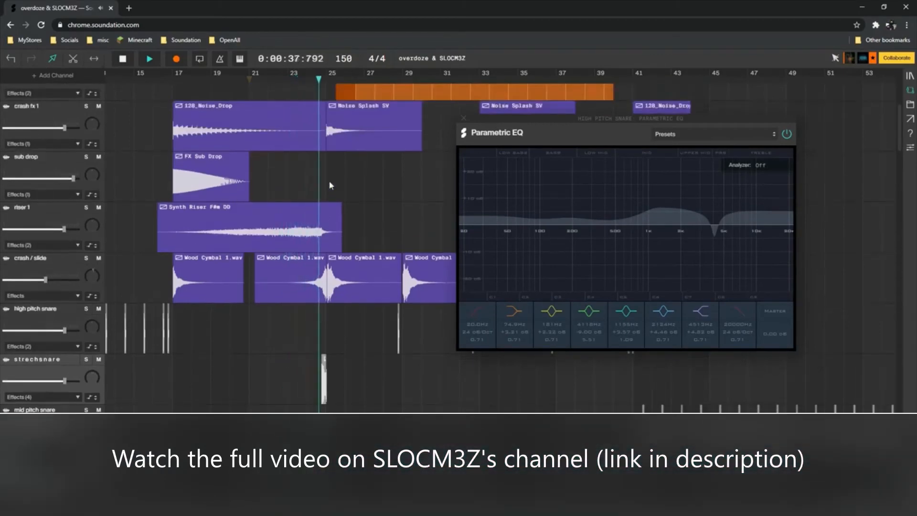
{"action": "key", "text": "space"}
Solo the mid pitch snare channel and play it from bar 41.
{"action": "scroll", "coordinate": [329, 210], "scroll_direction": "down", "scroll_amount": 4}
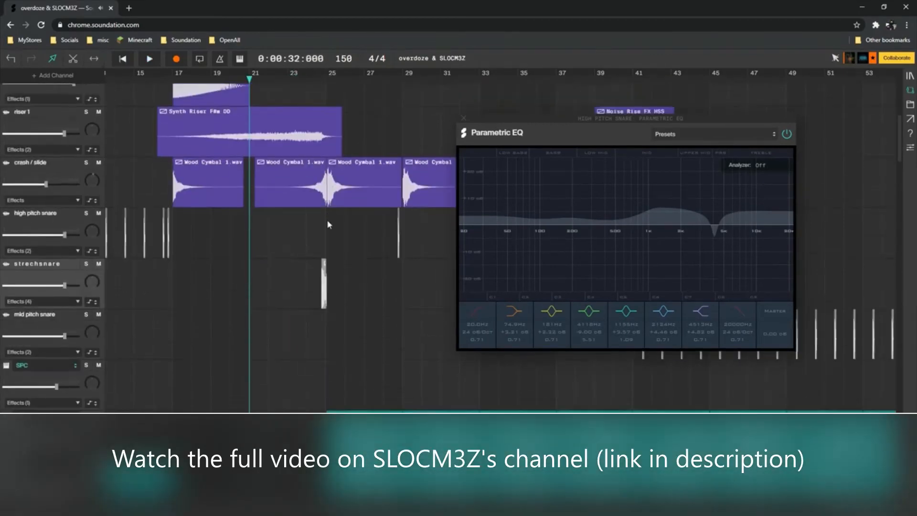
{"action": "scroll", "coordinate": [332, 208], "scroll_direction": "down", "scroll_amount": 3}
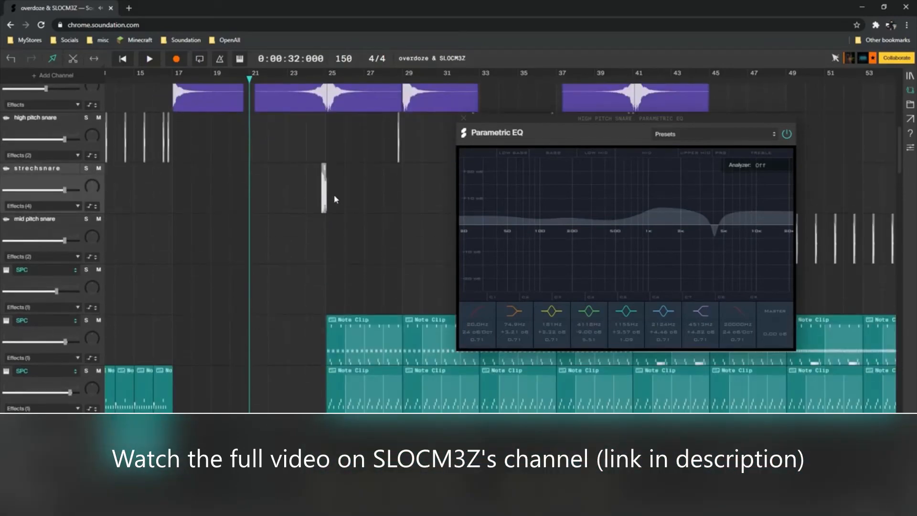
{"action": "scroll", "coordinate": [319, 203], "scroll_direction": "up", "scroll_amount": 5}
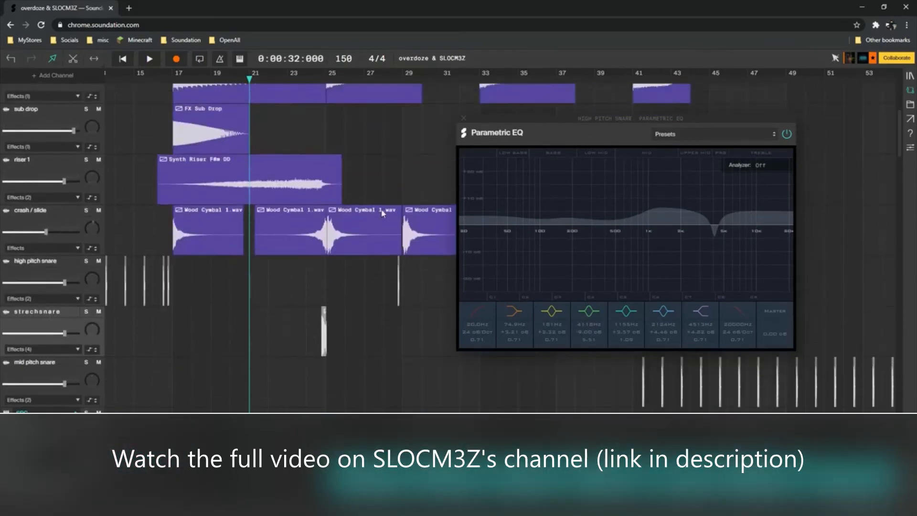
{"action": "scroll", "coordinate": [287, 248], "scroll_direction": "right", "scroll_amount": 5}
{"action": "left_click", "coordinate": [86, 362]}
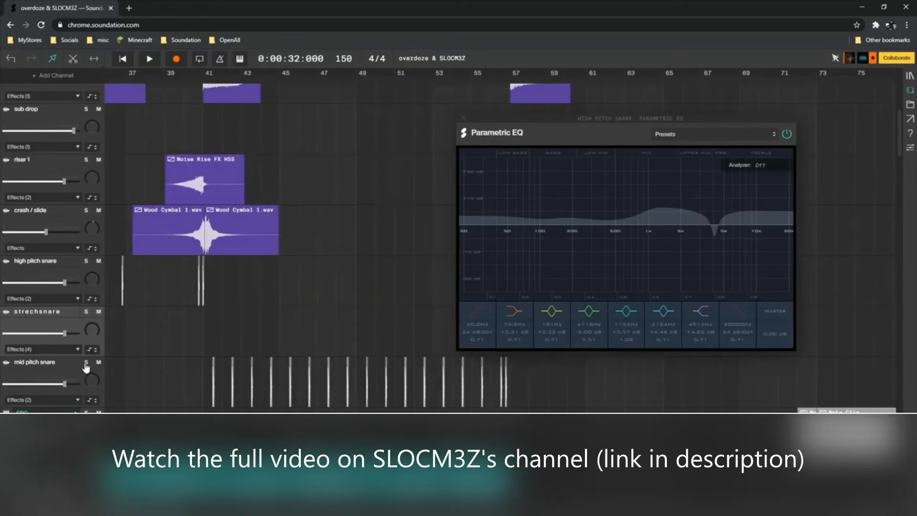
{"action": "left_click", "coordinate": [203, 81]}
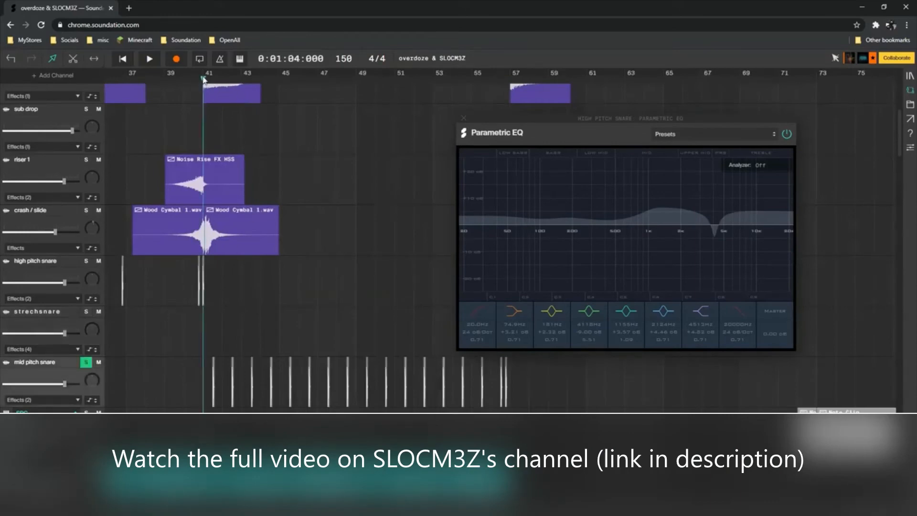
{"action": "key", "text": "space"}
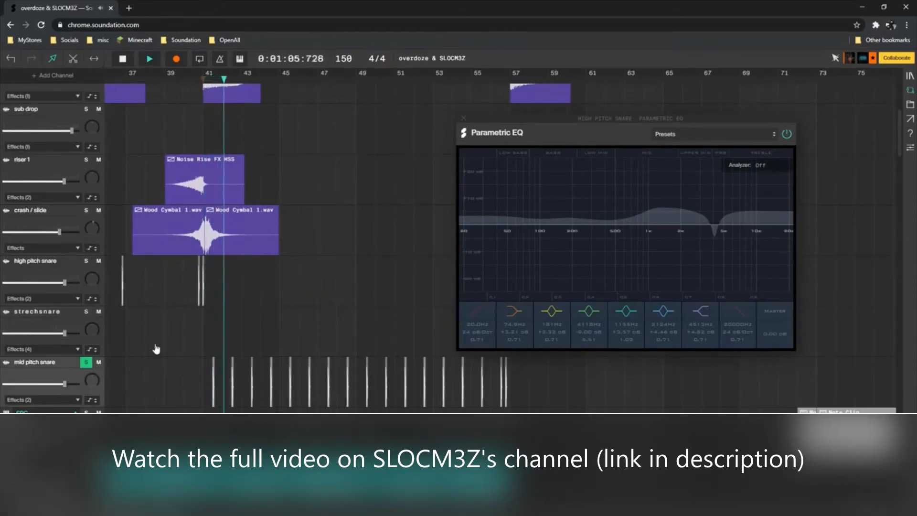
Replay the soloed mid pitch snare from bar 41, stopping playback at the end.
{"action": "key", "text": "space"}
{"action": "key", "text": "space"}
{"action": "key", "text": "space"}
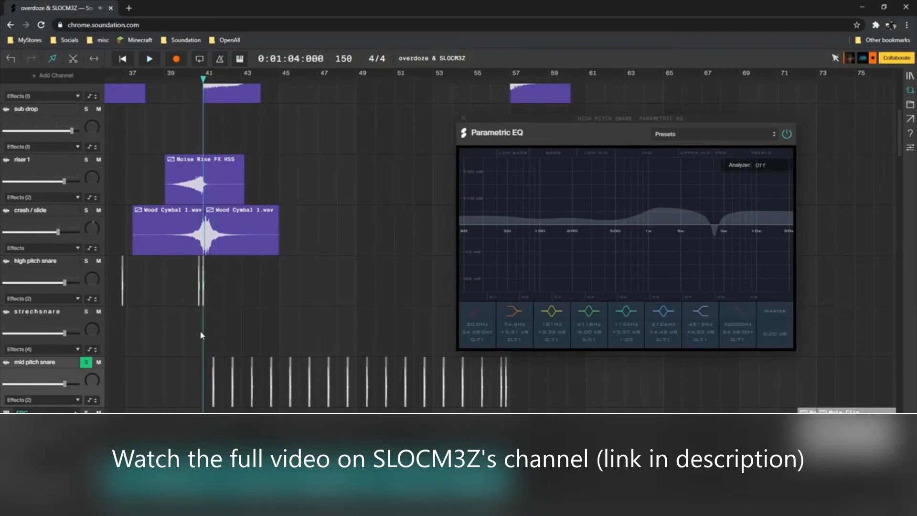
Solo the high pitch snare as well and audition it from bar 9, turning both snare solos off at the end.
{"action": "scroll", "coordinate": [200, 329], "scroll_direction": "left", "scroll_amount": 10}
{"action": "left_click", "coordinate": [87, 261]}
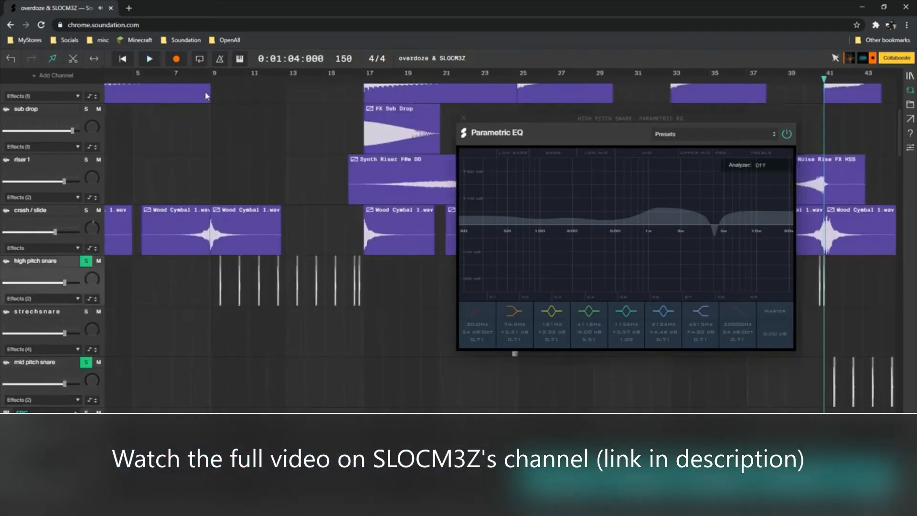
{"action": "left_click", "coordinate": [211, 74]}
{"action": "key", "text": "space"}
{"action": "key", "text": "space"}
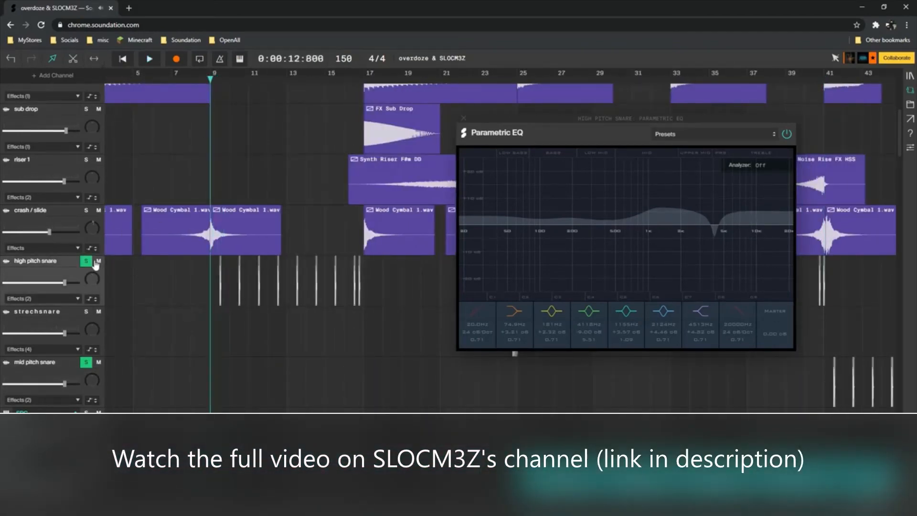
{"action": "left_click", "coordinate": [86, 262]}
{"action": "left_click", "coordinate": [86, 362]}
Close the high pitch snare's Parametric EQ and look over the snare channels' clips along the arrangement.
{"action": "scroll", "coordinate": [200, 337], "scroll_direction": "right", "scroll_amount": 8}
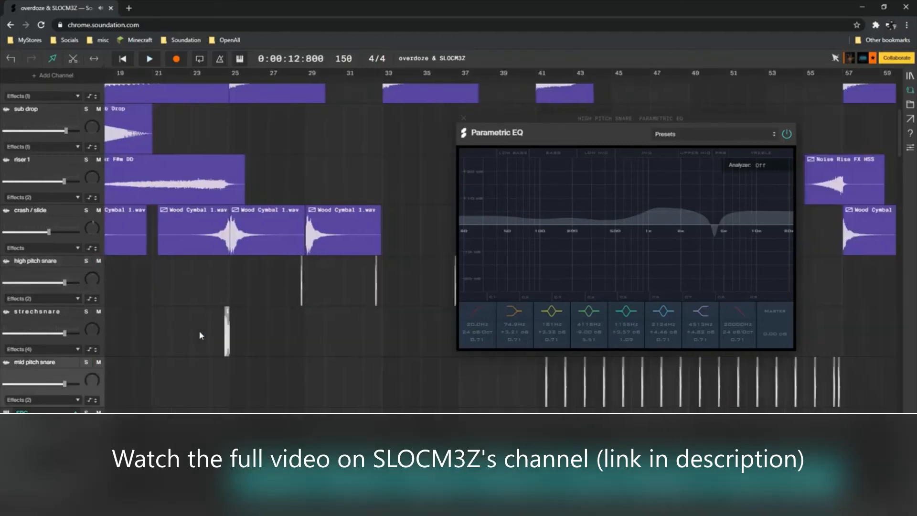
{"action": "scroll", "coordinate": [311, 311], "scroll_direction": "right", "scroll_amount": 2}
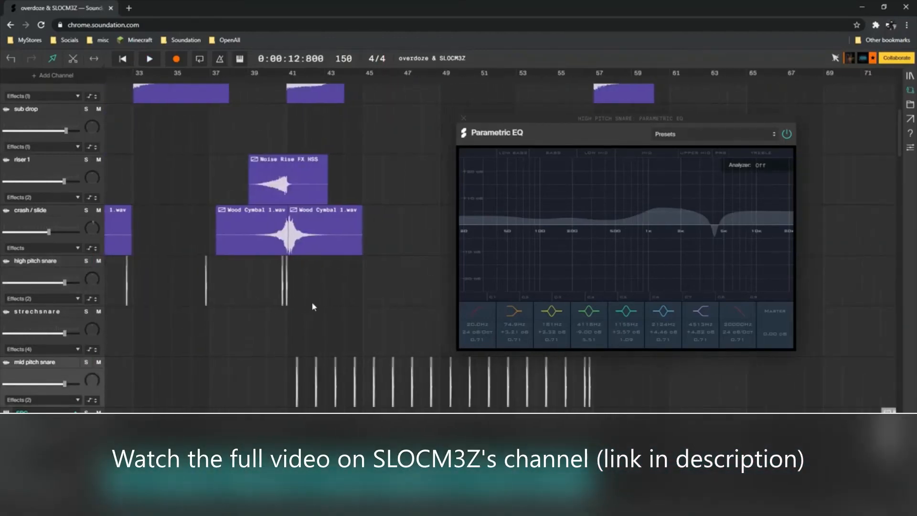
{"action": "left_click", "coordinate": [464, 118]}
{"action": "scroll", "coordinate": [382, 312], "scroll_direction": "left", "scroll_amount": 5}
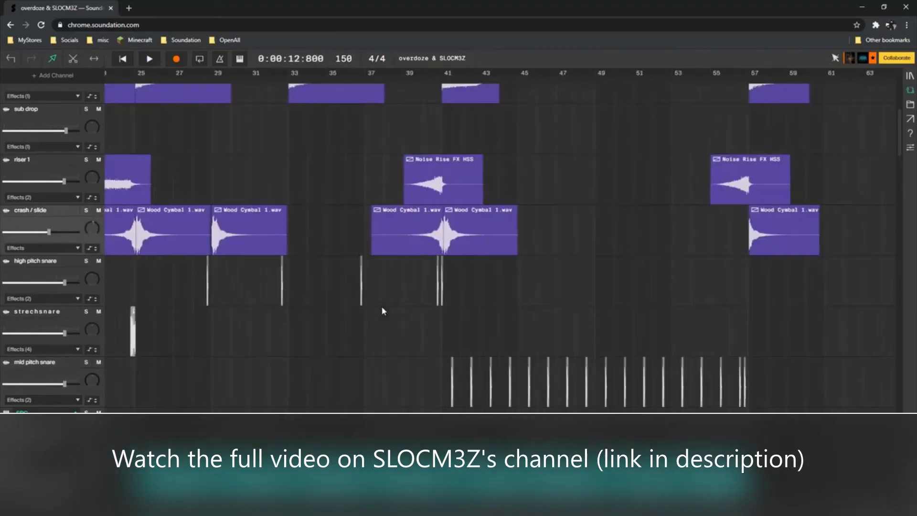
{"action": "scroll", "coordinate": [477, 299], "scroll_direction": "right", "scroll_amount": 8}
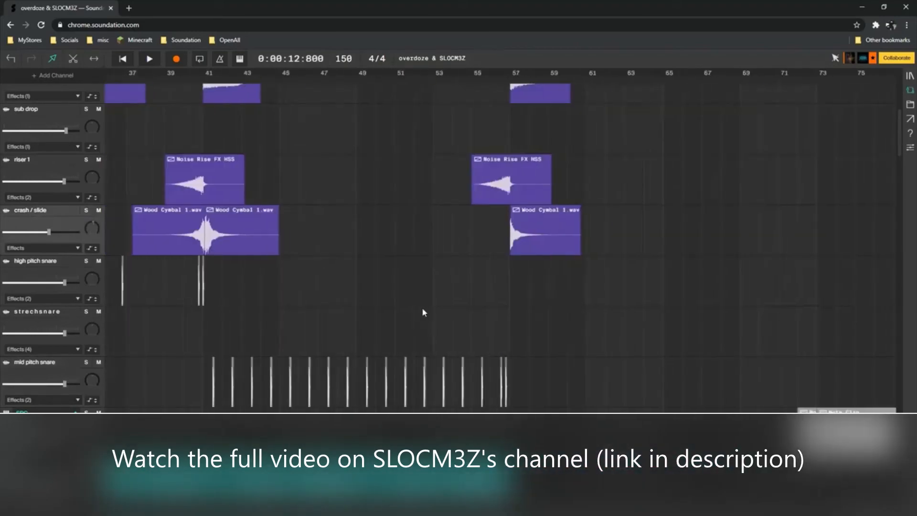
{"action": "scroll", "coordinate": [429, 351], "scroll_direction": "right", "scroll_amount": 4}
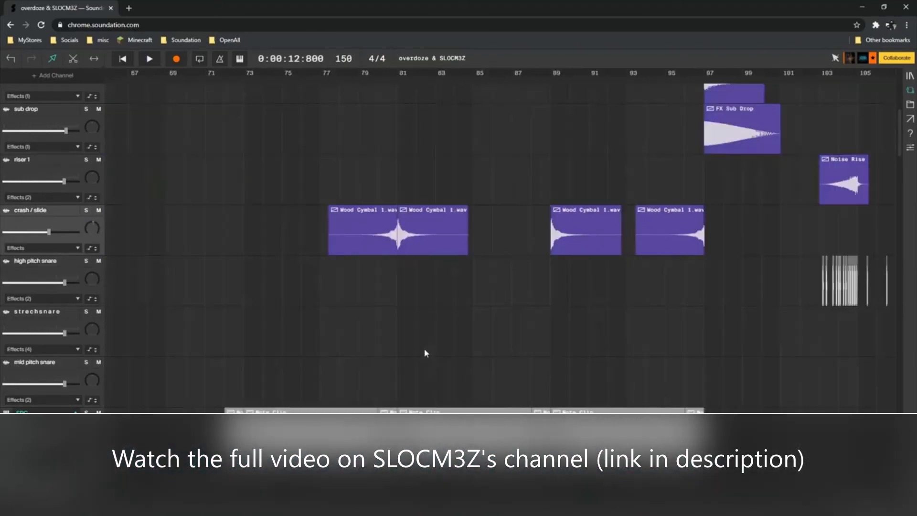
{"action": "scroll", "coordinate": [312, 333], "scroll_direction": "down", "scroll_amount": 3}
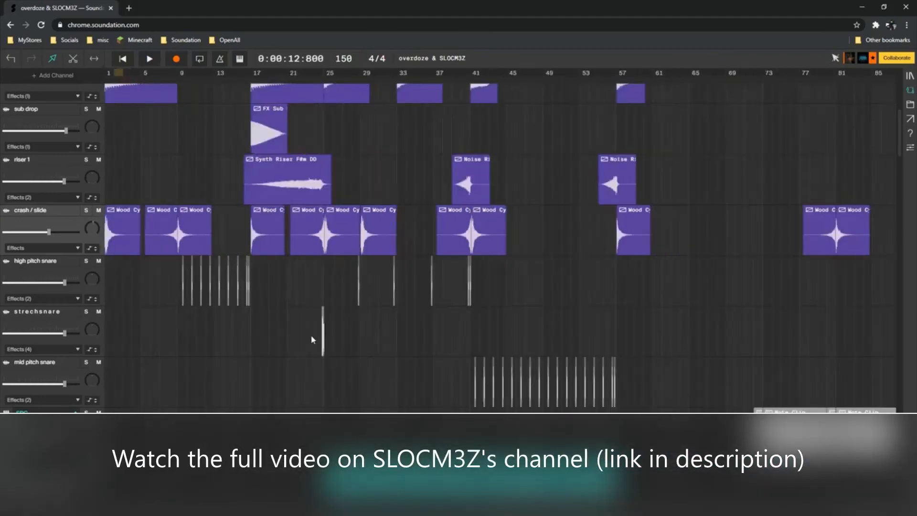
{"action": "scroll", "coordinate": [419, 310], "scroll_direction": "down", "scroll_amount": 2}
{"action": "scroll", "coordinate": [415, 311], "scroll_direction": "right", "scroll_amount": 1}
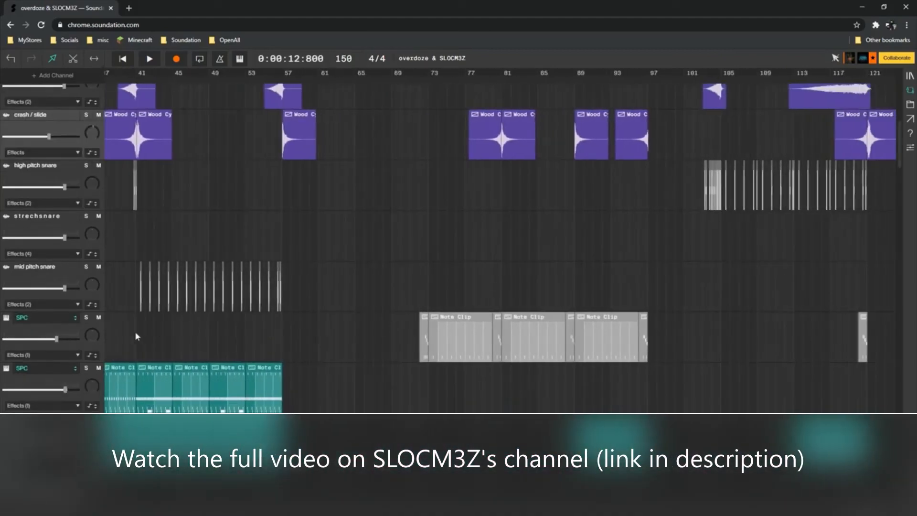
Solo the SPC channel directly below mid pitch snare and examine where its note clips and the neighbouring snare clips sit in the arrangement.
{"action": "left_click", "coordinate": [86, 317]}
{"action": "scroll", "coordinate": [284, 301], "scroll_direction": "right", "scroll_amount": 3}
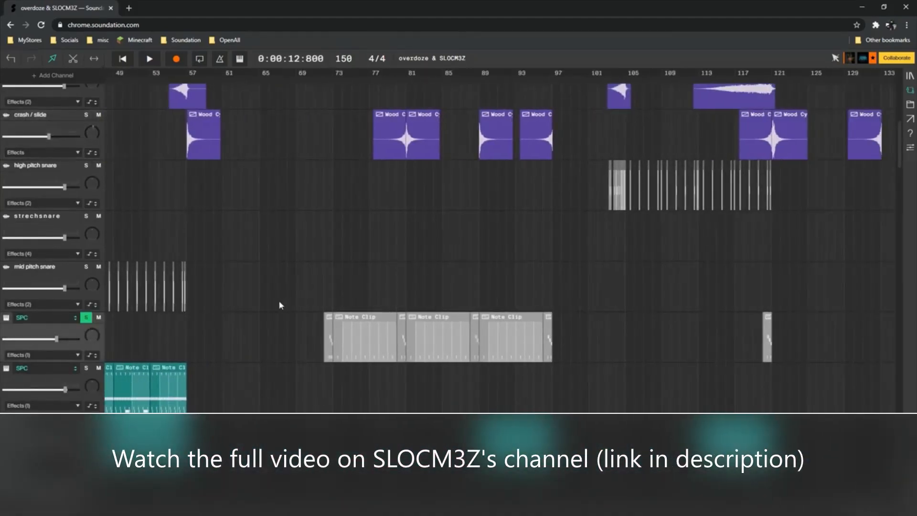
{"action": "scroll", "coordinate": [279, 301], "scroll_direction": "left", "scroll_amount": 6}
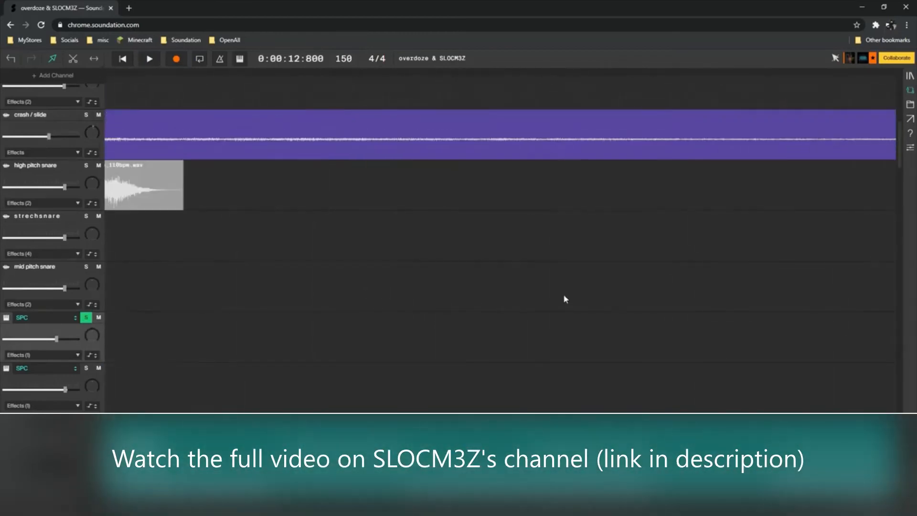
{"action": "scroll", "coordinate": [564, 299], "scroll_direction": "right", "scroll_amount": 5}
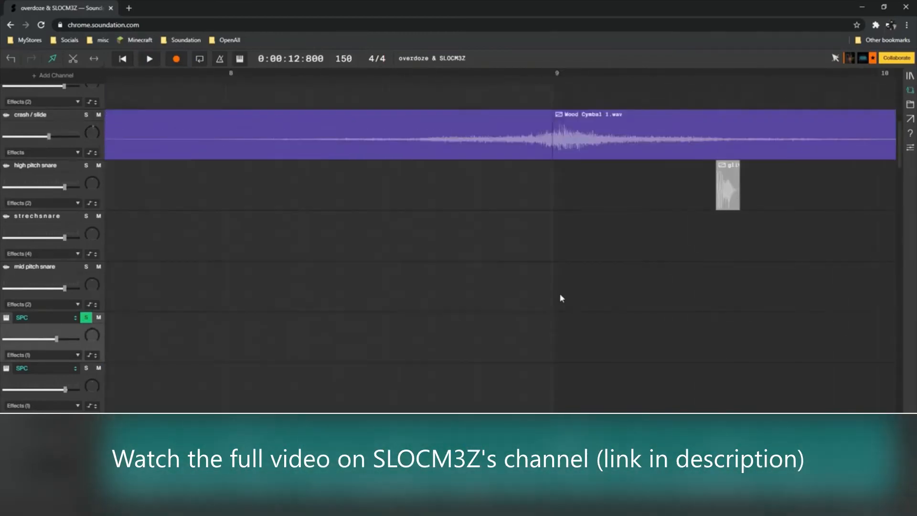
{"action": "scroll", "coordinate": [560, 296], "scroll_direction": "right", "scroll_amount": 8}
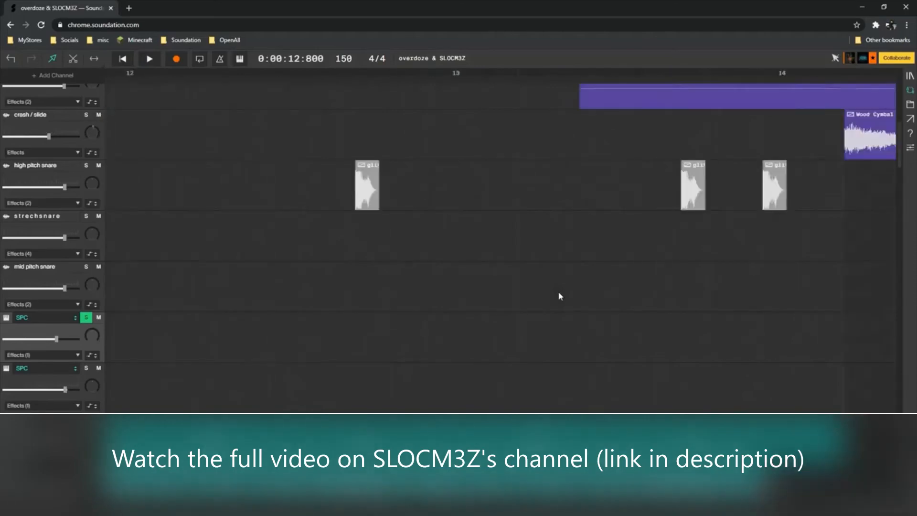
{"action": "scroll", "coordinate": [550, 286], "scroll_direction": "right", "scroll_amount": 10}
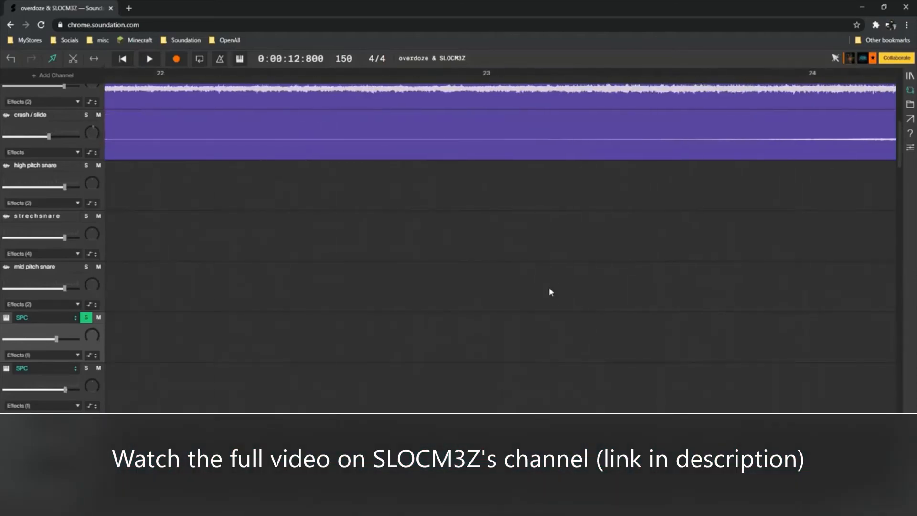
{"action": "scroll", "coordinate": [549, 292], "scroll_direction": "down", "scroll_amount": 5}
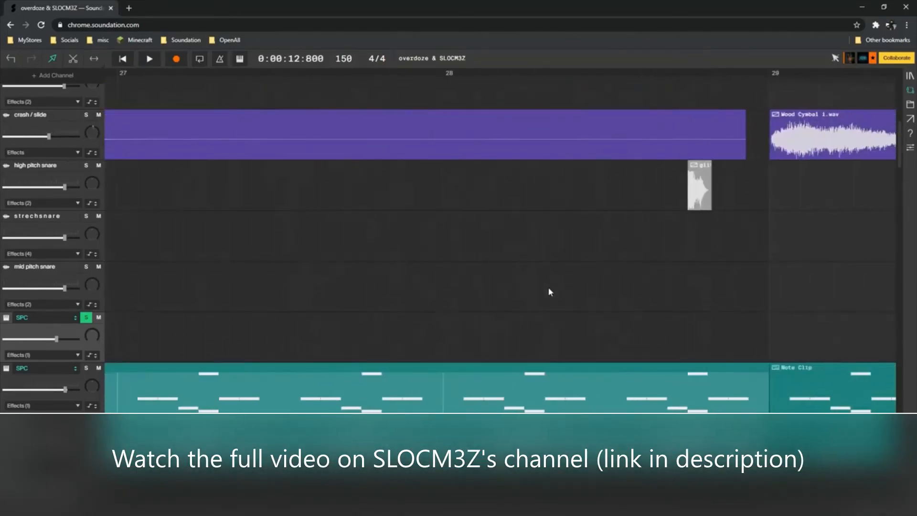
{"action": "scroll", "coordinate": [549, 292], "scroll_direction": "left", "scroll_amount": 6}
{"action": "scroll", "coordinate": [550, 291], "scroll_direction": "right", "scroll_amount": 15}
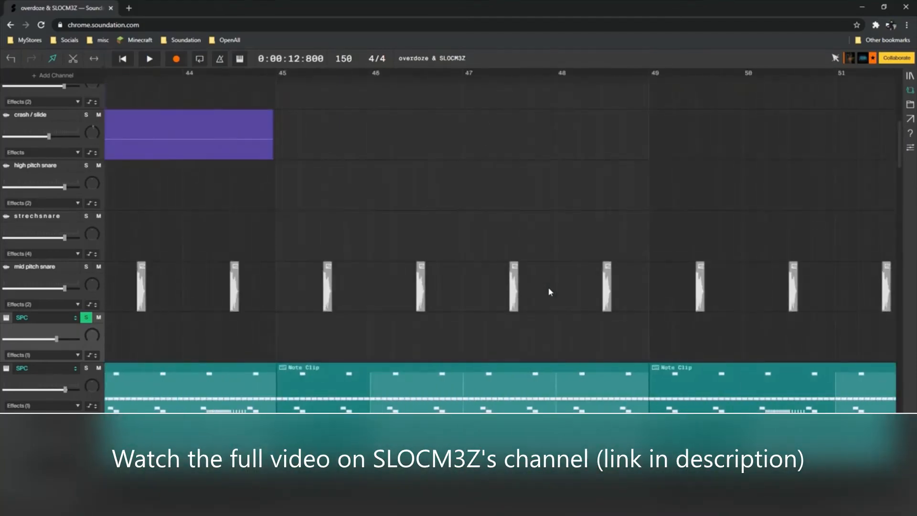
{"action": "scroll", "coordinate": [548, 288], "scroll_direction": "down", "scroll_amount": 10}
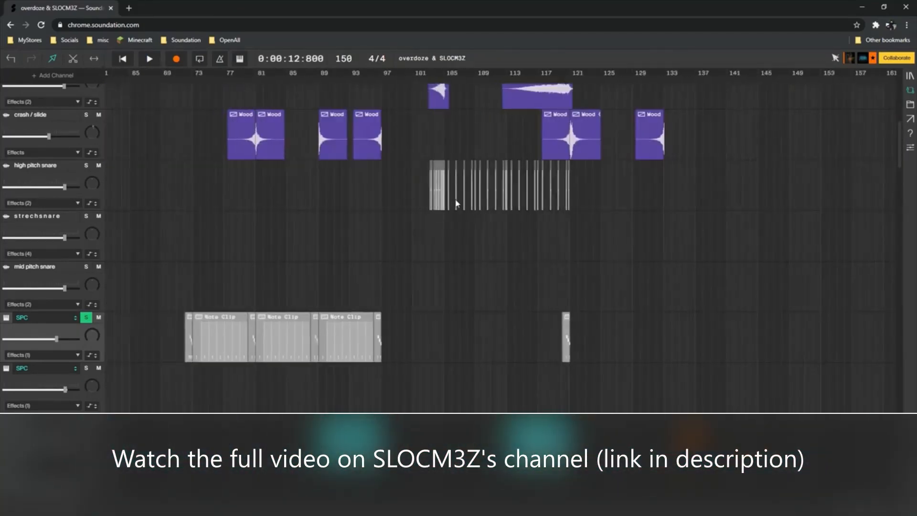
{"action": "scroll", "coordinate": [498, 191], "scroll_direction": "up", "scroll_amount": 3}
{"action": "scroll", "coordinate": [522, 194], "scroll_direction": "left", "scroll_amount": 3}
{"action": "scroll", "coordinate": [523, 194], "scroll_direction": "right", "scroll_amount": 3}
{"action": "scroll", "coordinate": [519, 199], "scroll_direction": "down", "scroll_amount": 5}
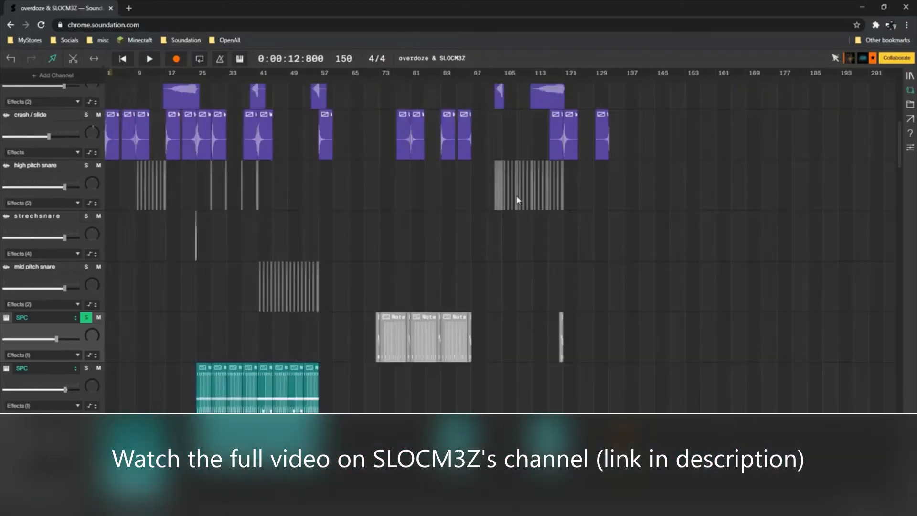
Place the playhead just after bar 106, before a high pitch snare hit, and briefly play from there.
{"action": "left_click", "coordinate": [511, 91]}
{"action": "scroll", "coordinate": [542, 198], "scroll_direction": "up", "scroll_amount": 5}
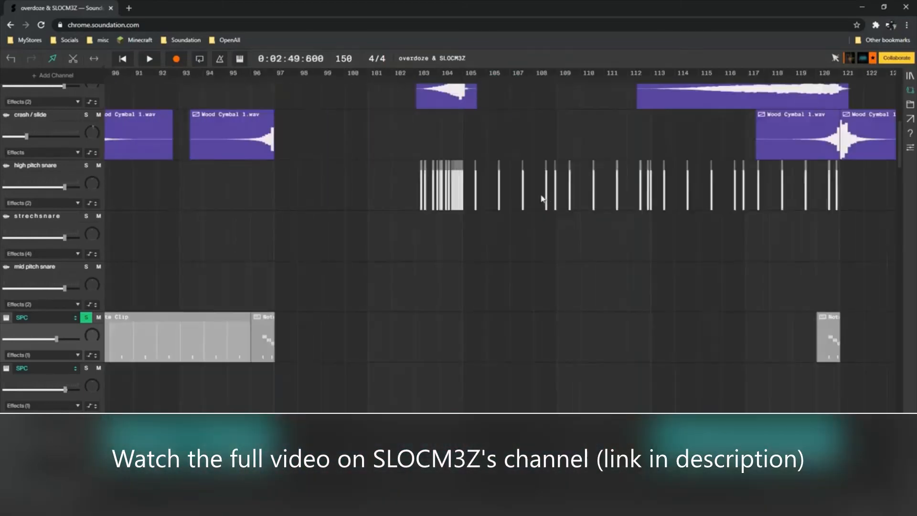
{"action": "scroll", "coordinate": [525, 189], "scroll_direction": "up", "scroll_amount": 6}
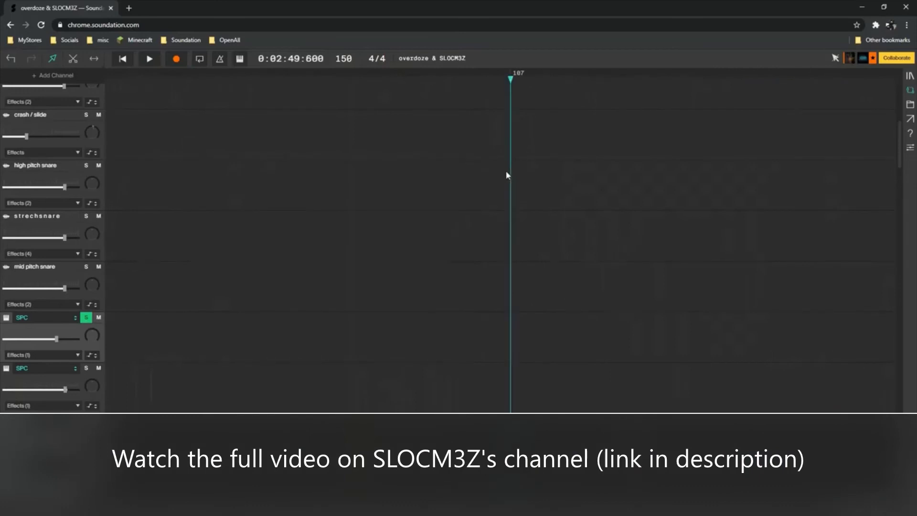
{"action": "scroll", "coordinate": [506, 170], "scroll_direction": "down", "scroll_amount": 5}
{"action": "left_click", "coordinate": [460, 79]}
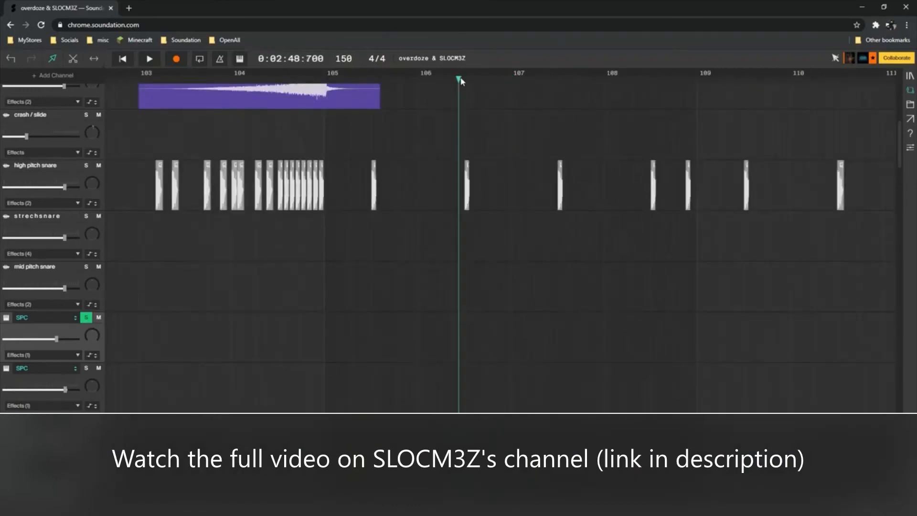
{"action": "key", "text": "space"}
{"action": "key", "text": "space"}
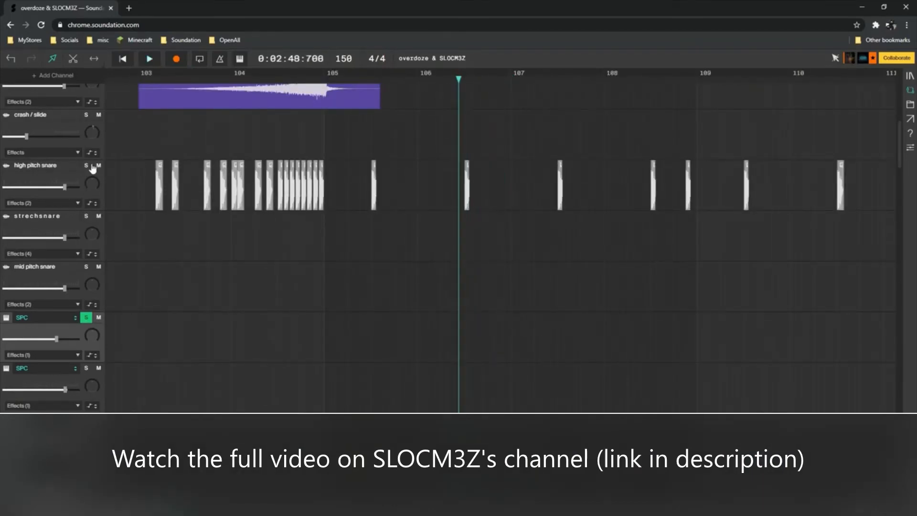
Solo the high pitch snare channel and audition its hits twice from just after bar 106.
{"action": "left_click", "coordinate": [86, 166]}
{"action": "key", "text": "space"}
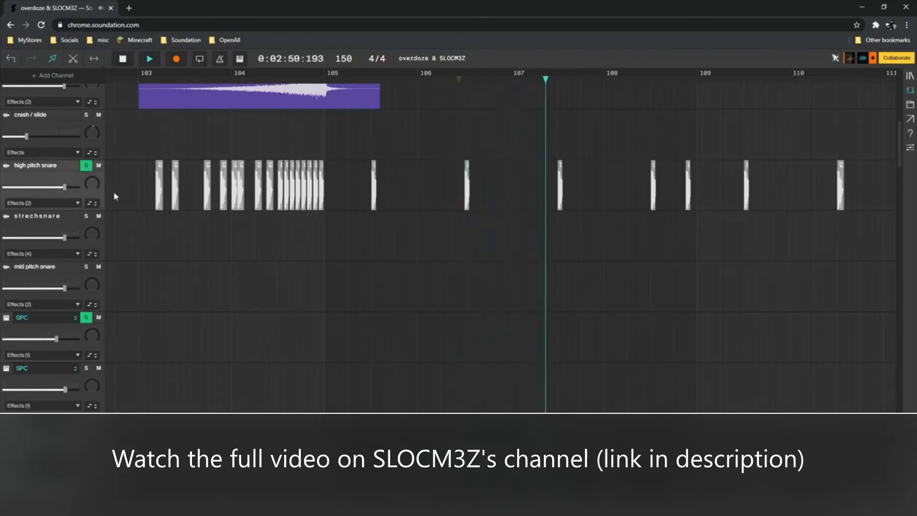
{"action": "key", "text": "space"}
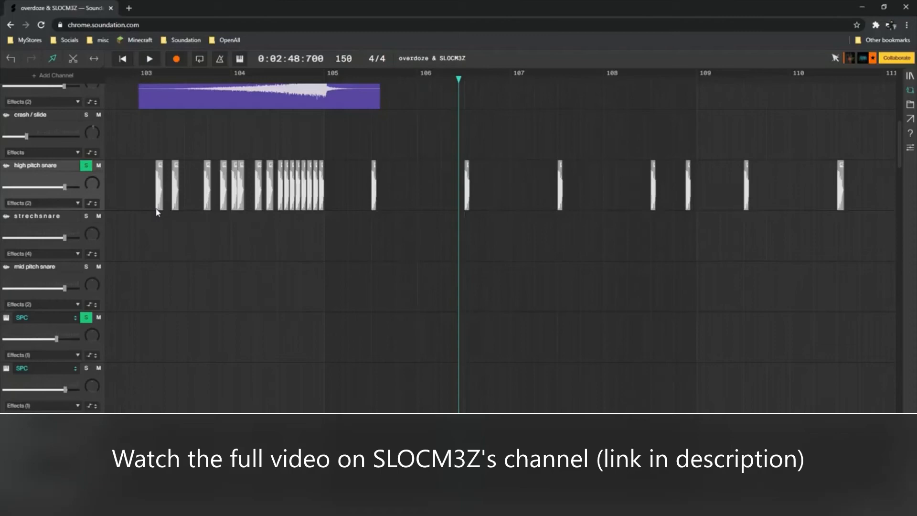
{"action": "key", "text": "space"}
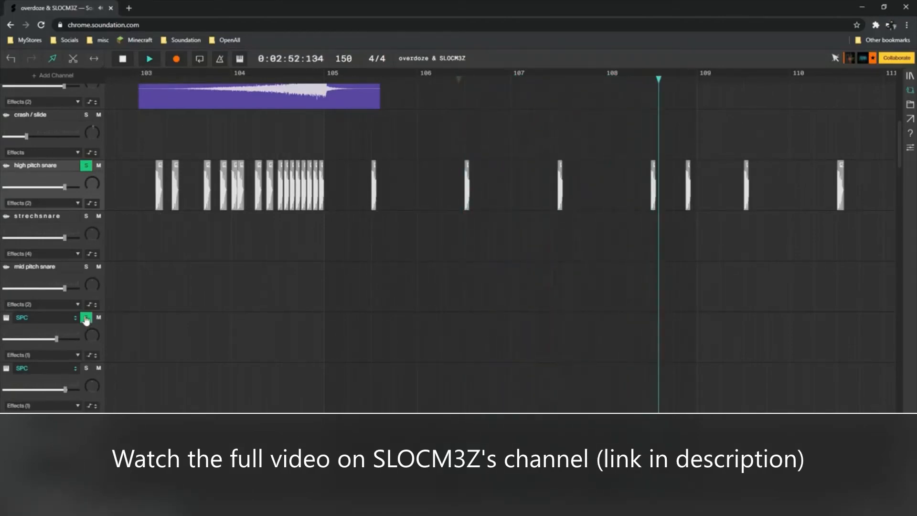
{"action": "key", "text": "space"}
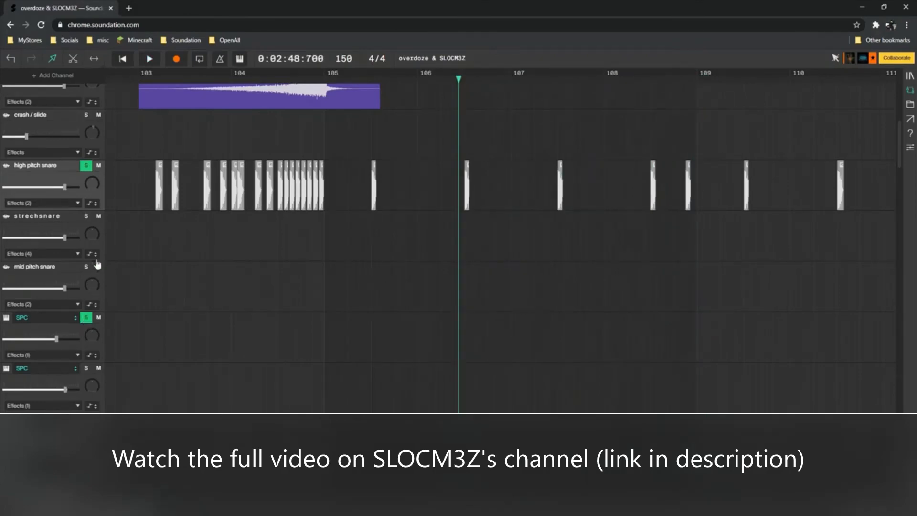
Play the soloed high pitch snare roll from bar 103, turning the active solos off at the end.
{"action": "left_click", "coordinate": [151, 79]}
{"action": "key", "text": "space"}
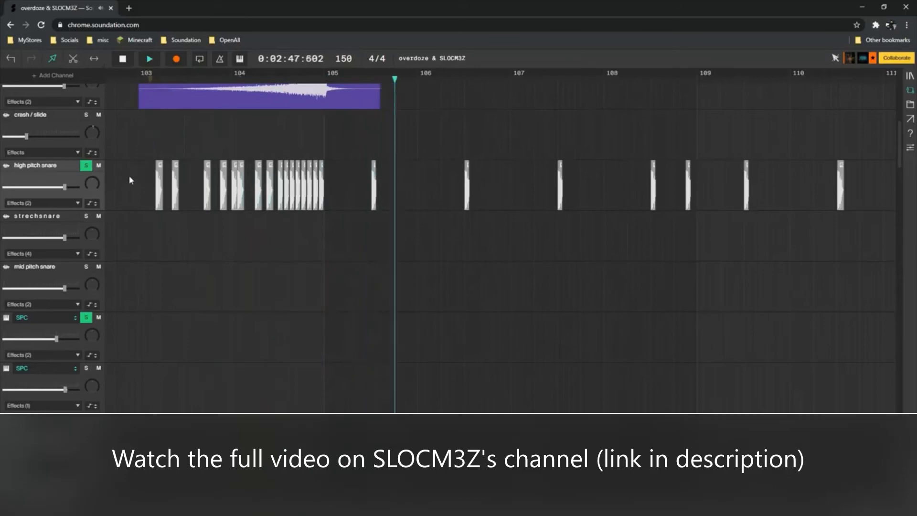
{"action": "key", "text": "space"}
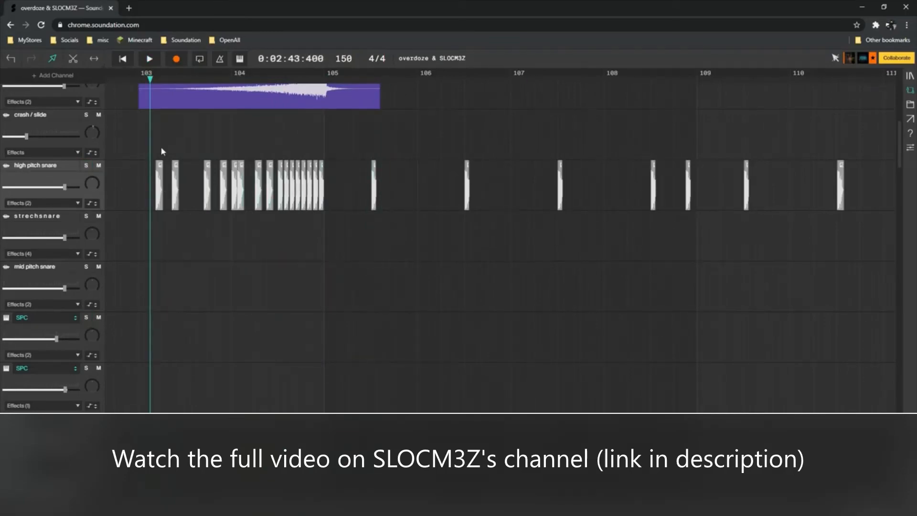
Play the full mix from bar 103 to hear the high pitch snare roll in context.
{"action": "key", "text": "space"}
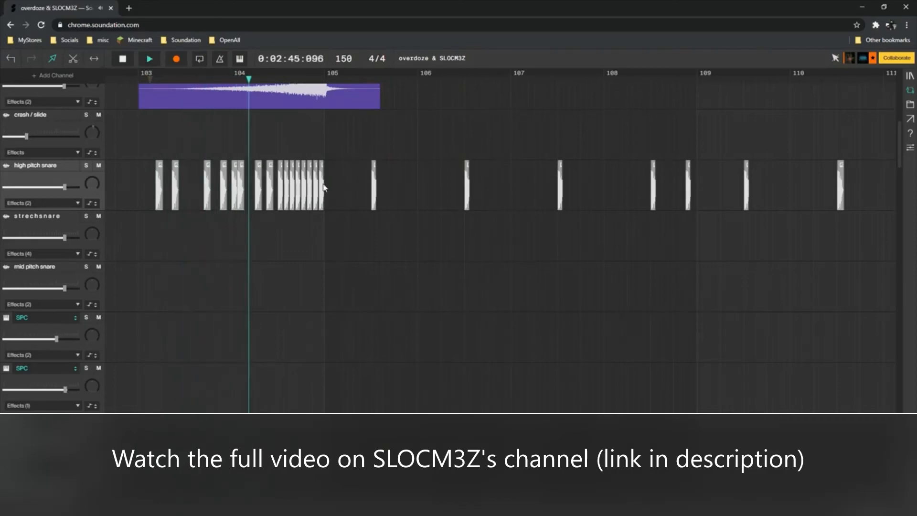
{"action": "scroll", "coordinate": [364, 187], "scroll_direction": "up", "scroll_amount": 3}
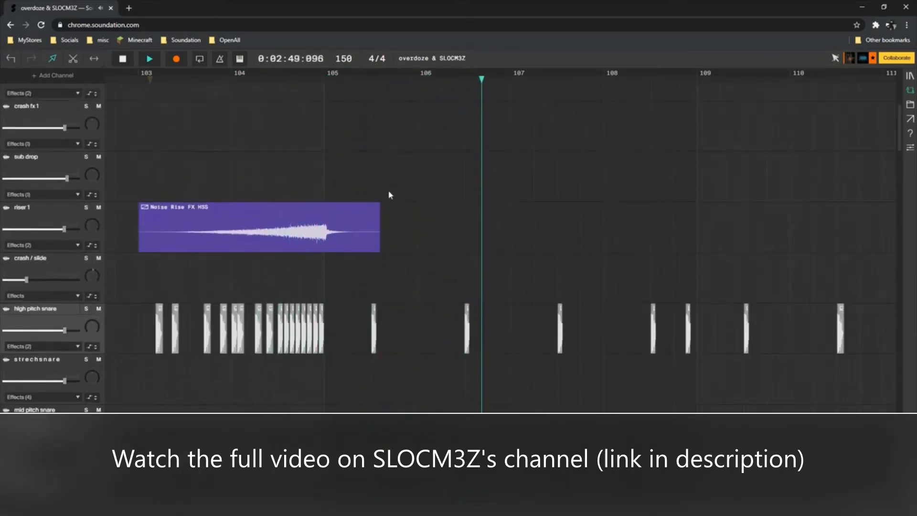
{"action": "key", "text": "space"}
Examine how the crash, sub drop, riser and high pitch snare clips are arranged around and after bar 103.
{"action": "scroll", "coordinate": [317, 308], "scroll_direction": "right", "scroll_amount": 2}
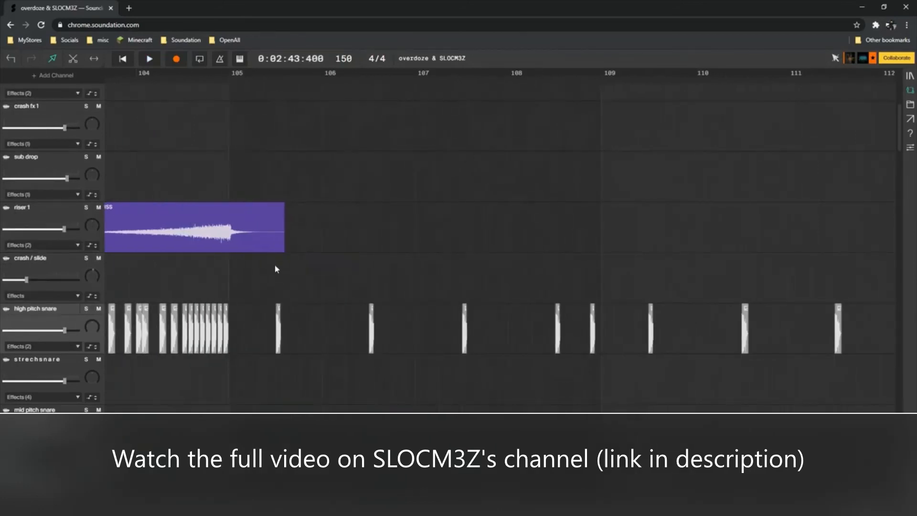
{"action": "scroll", "coordinate": [274, 264], "scroll_direction": "left", "scroll_amount": 4}
{"action": "scroll", "coordinate": [262, 262], "scroll_direction": "right", "scroll_amount": 1}
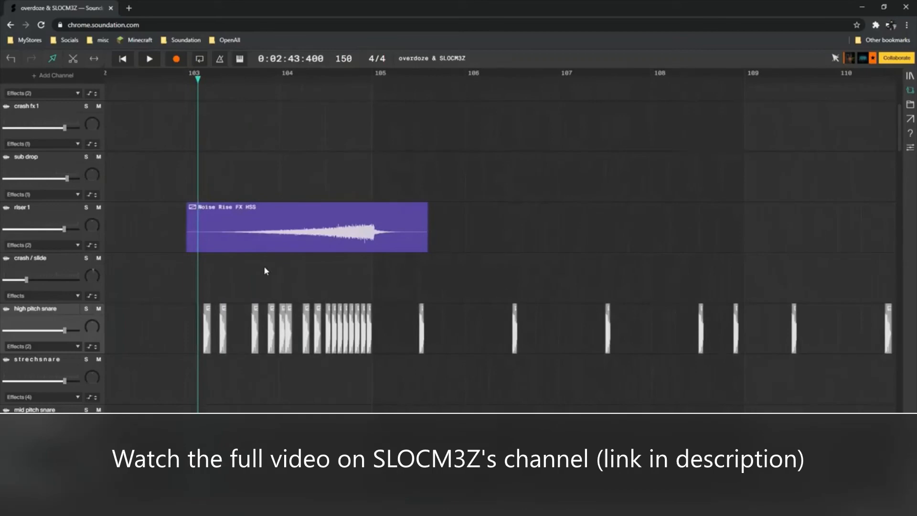
{"action": "scroll", "coordinate": [264, 268], "scroll_direction": "down", "scroll_amount": 5}
{"action": "scroll", "coordinate": [264, 268], "scroll_direction": "up", "scroll_amount": 1}
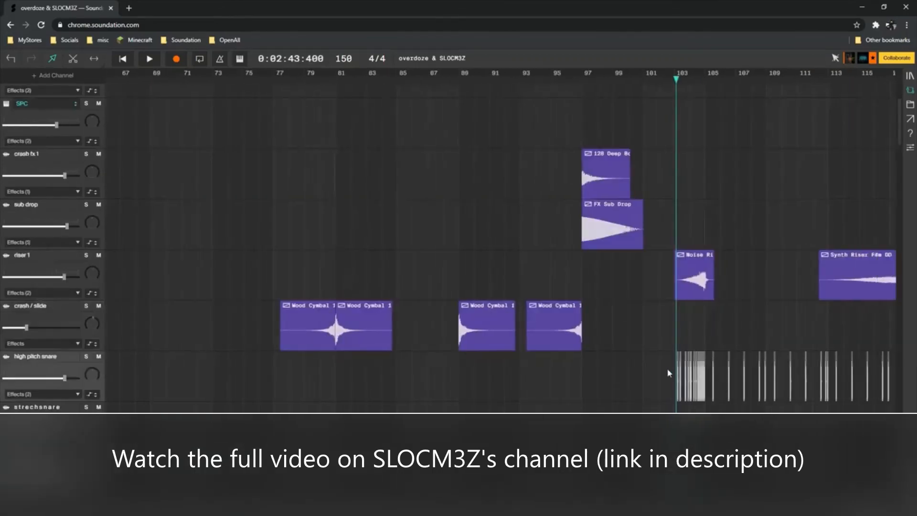
{"action": "scroll", "coordinate": [663, 374], "scroll_direction": "right", "scroll_amount": 4}
{"action": "scroll", "coordinate": [511, 376], "scroll_direction": "right", "scroll_amount": 2}
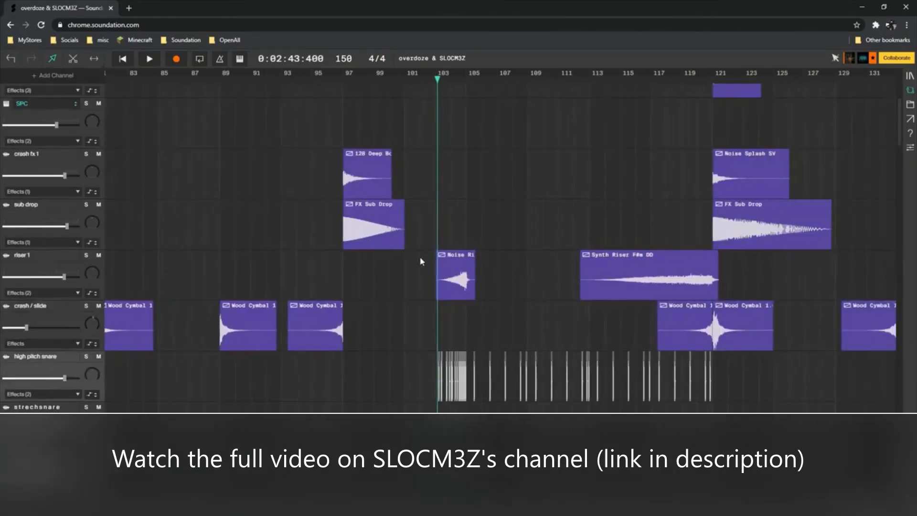
Solo only the two SPC channels whose note clips start at bar 1, below the mid pitch snare channel.
{"action": "key", "text": "space"}
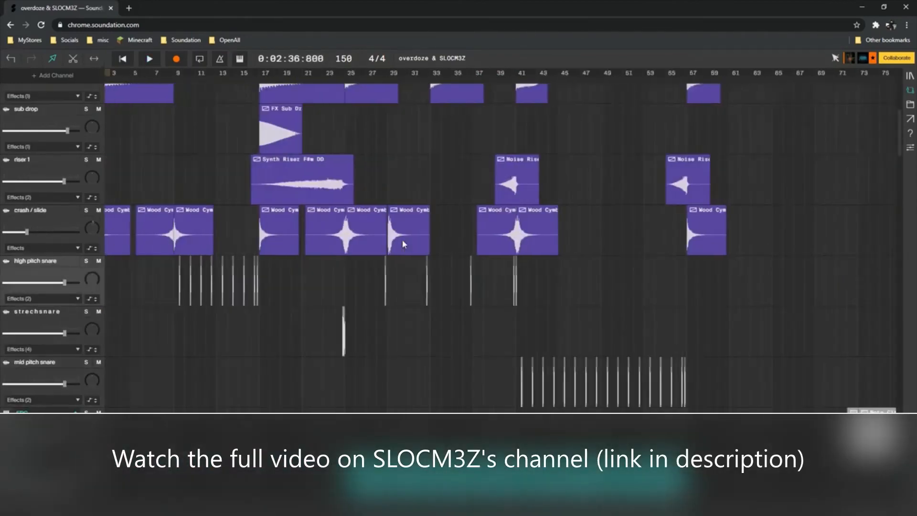
{"action": "scroll", "coordinate": [402, 241], "scroll_direction": "down", "scroll_amount": 3}
{"action": "scroll", "coordinate": [402, 246], "scroll_direction": "right", "scroll_amount": 10}
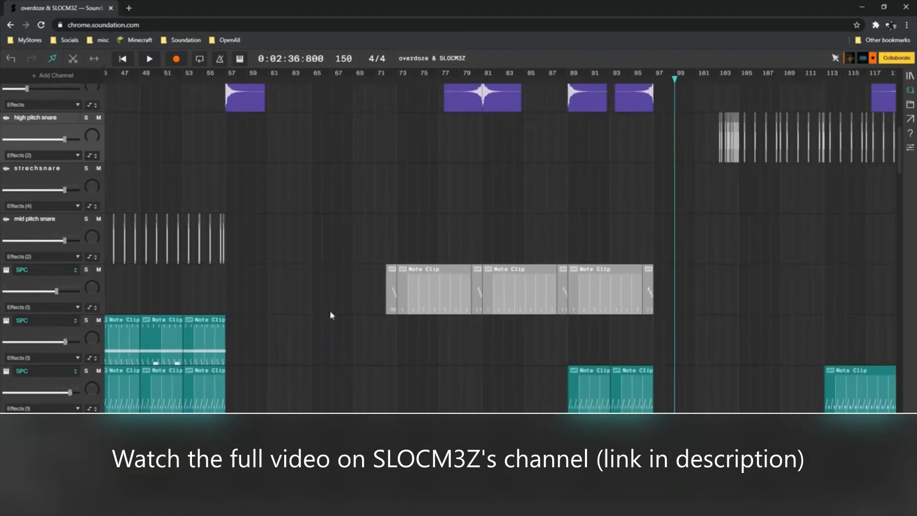
{"action": "scroll", "coordinate": [331, 315], "scroll_direction": "left", "scroll_amount": 10}
{"action": "scroll", "coordinate": [305, 306], "scroll_direction": "down", "scroll_amount": 1}
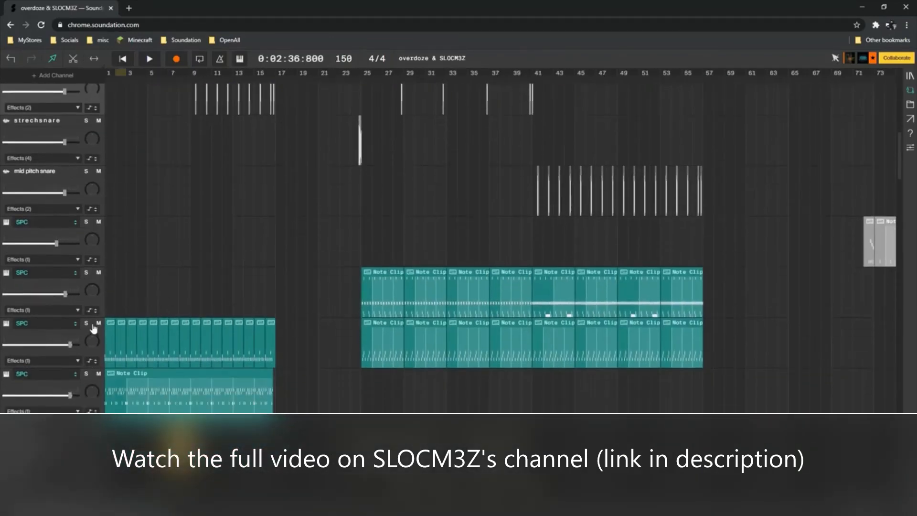
{"action": "left_click", "coordinate": [86, 272]}
{"action": "left_click", "coordinate": [86, 323]}
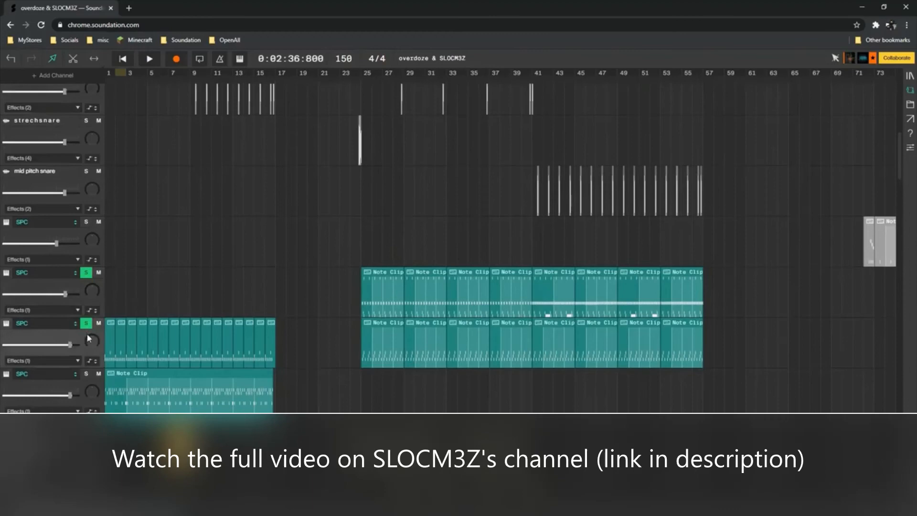
{"action": "left_click", "coordinate": [86, 374]}
{"action": "key", "text": "space"}
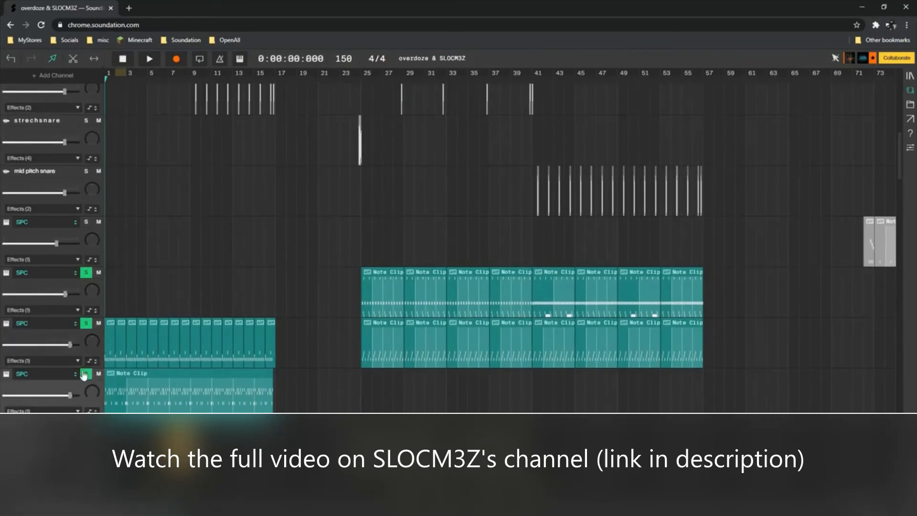
{"action": "left_click", "coordinate": [86, 273]}
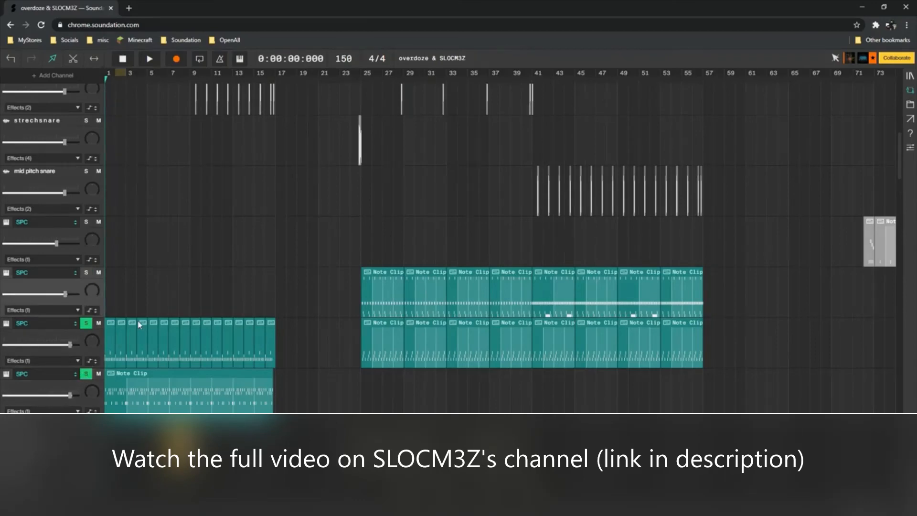
Play the SPC channel with the row of short note clips on its own from bar 1.
{"action": "left_click", "coordinate": [86, 374]}
{"action": "key", "text": "space"}
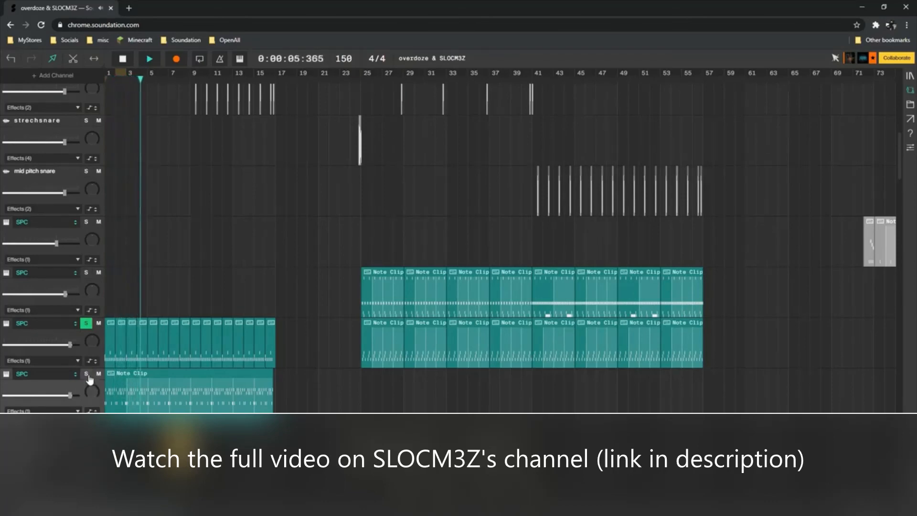
{"action": "key", "text": "space"}
Switch the solo to the SPC channel with the long note clip and audition it from bar 1.
{"action": "left_click", "coordinate": [86, 324]}
{"action": "left_click", "coordinate": [86, 374]}
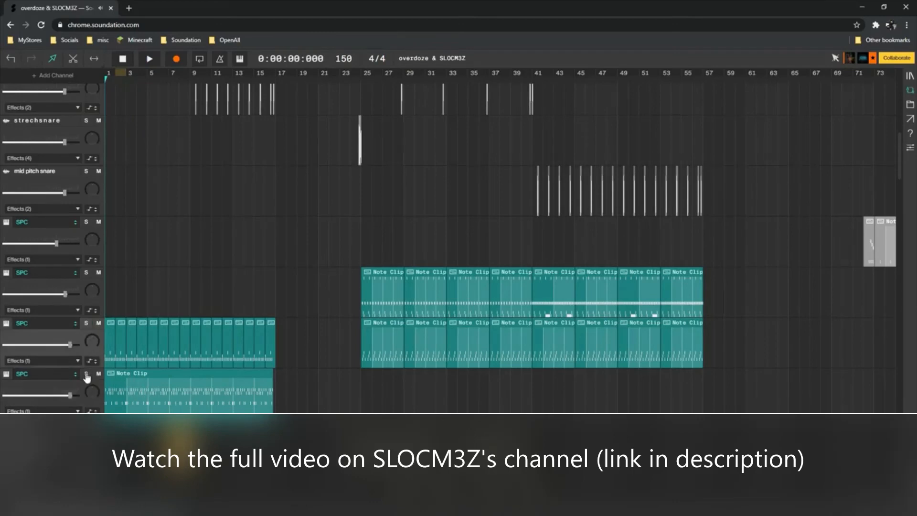
{"action": "key", "text": "space"}
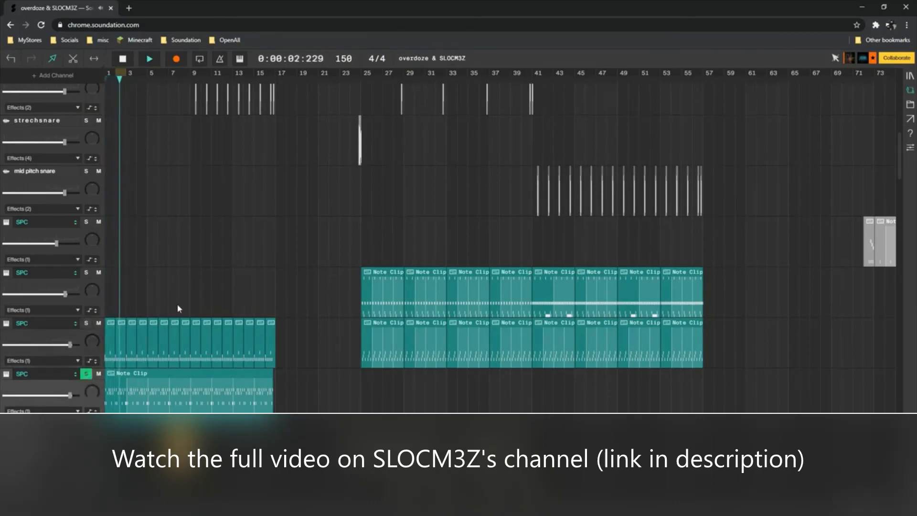
{"action": "key", "text": "space"}
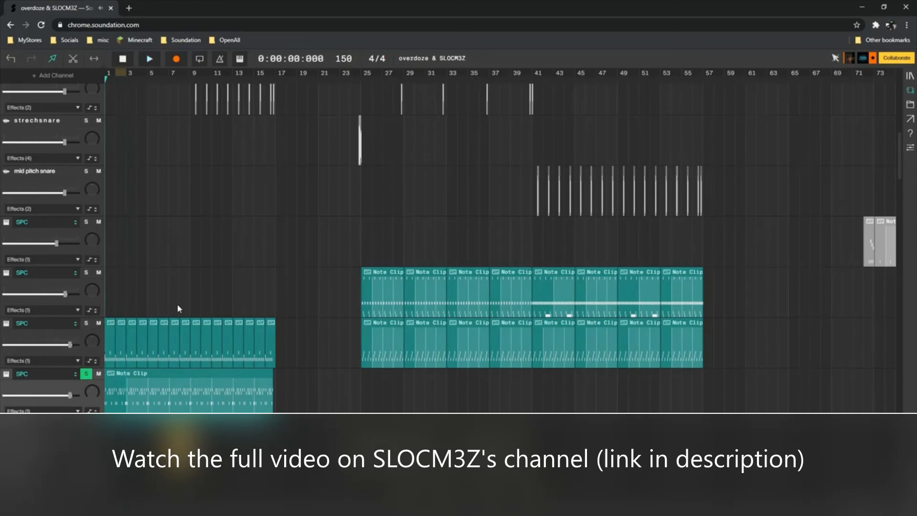
Open the instrument of the soloed SPC channel and move its window up to reveal the pads and knobs.
{"action": "left_click", "coordinate": [42, 411]}
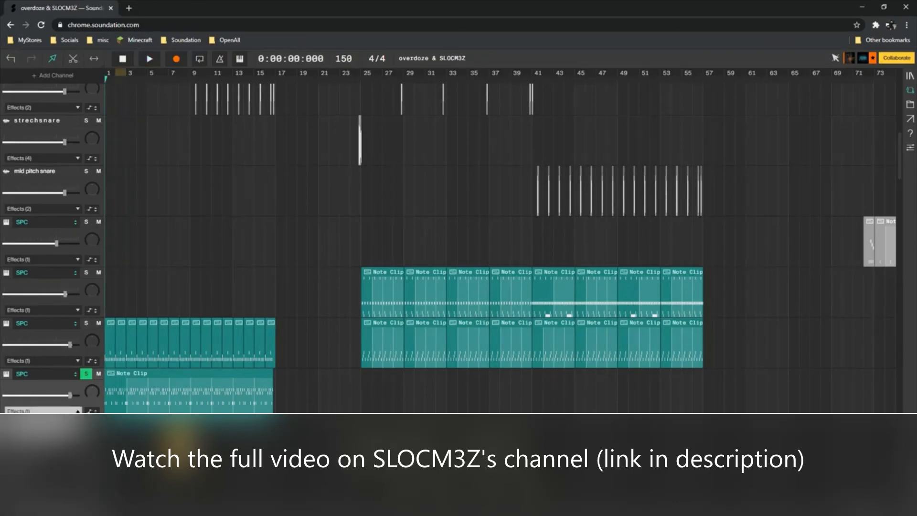
{"action": "left_click", "coordinate": [75, 411]}
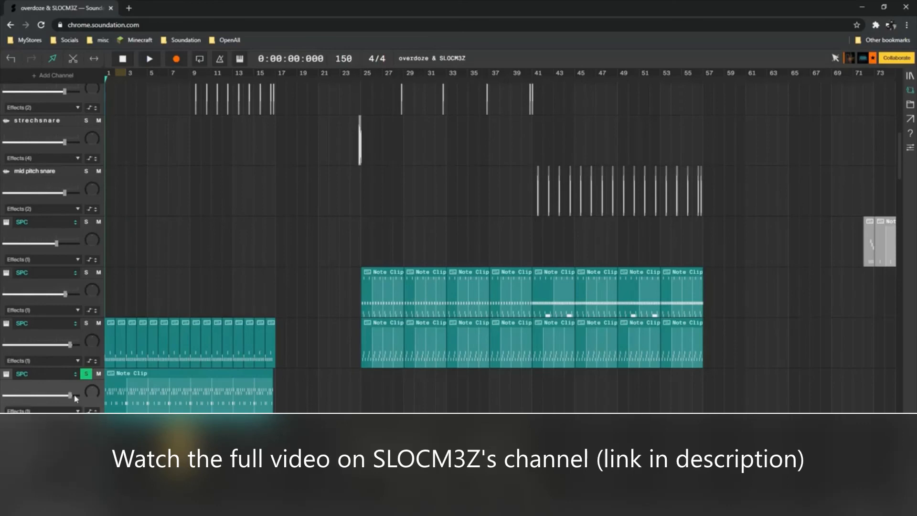
{"action": "left_click", "coordinate": [75, 373]}
{"action": "left_click", "coordinate": [62, 364]}
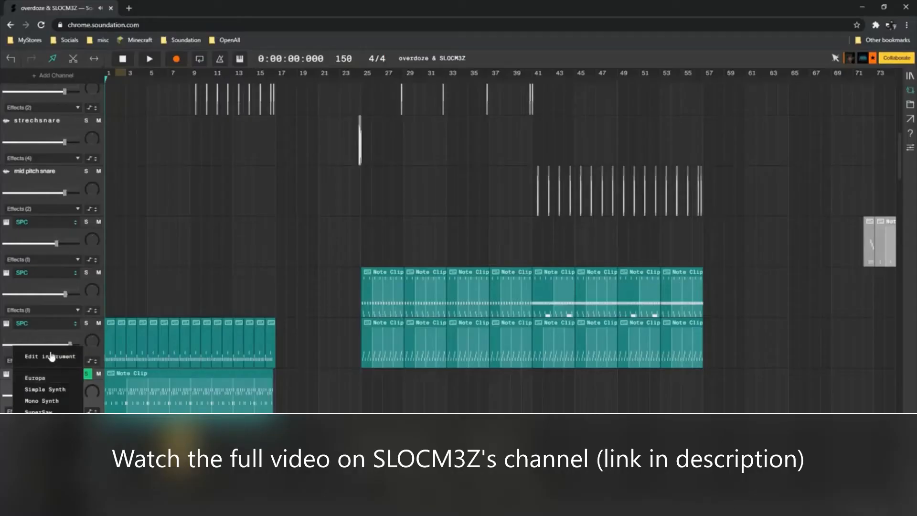
{"action": "left_click", "coordinate": [50, 357]}
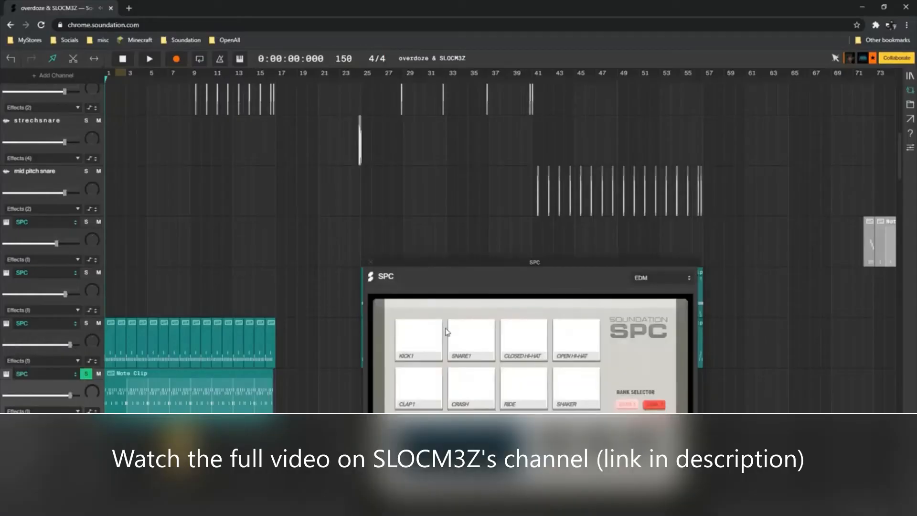
{"action": "left_click_drag", "start_coordinate": [446, 264], "coordinate": [382, 178]}
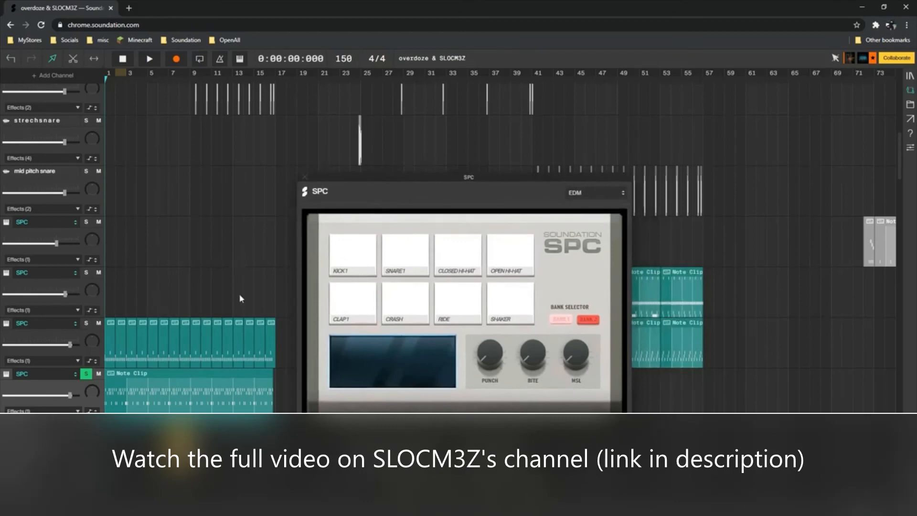
Audition the soloed SPC channel with its instrument open, turning the solo off and closing the instrument at the end.
{"action": "key", "text": "space"}
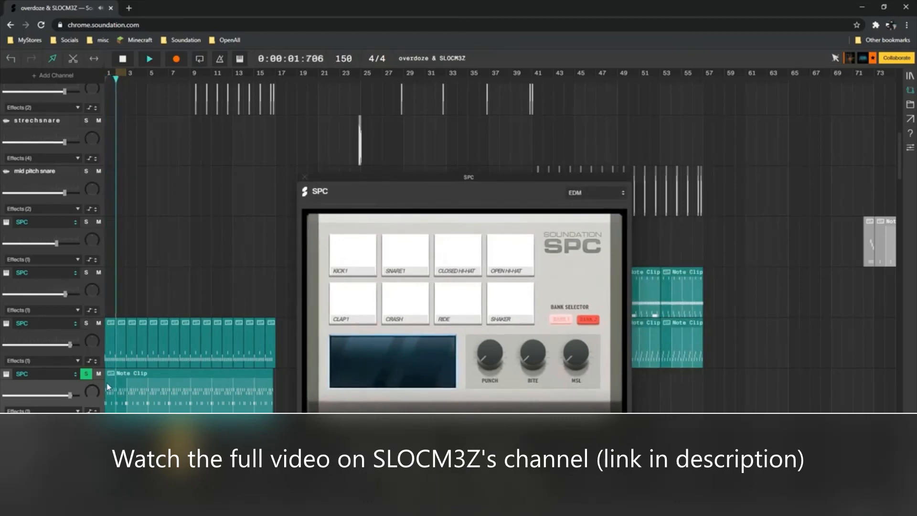
{"action": "key", "text": "space"}
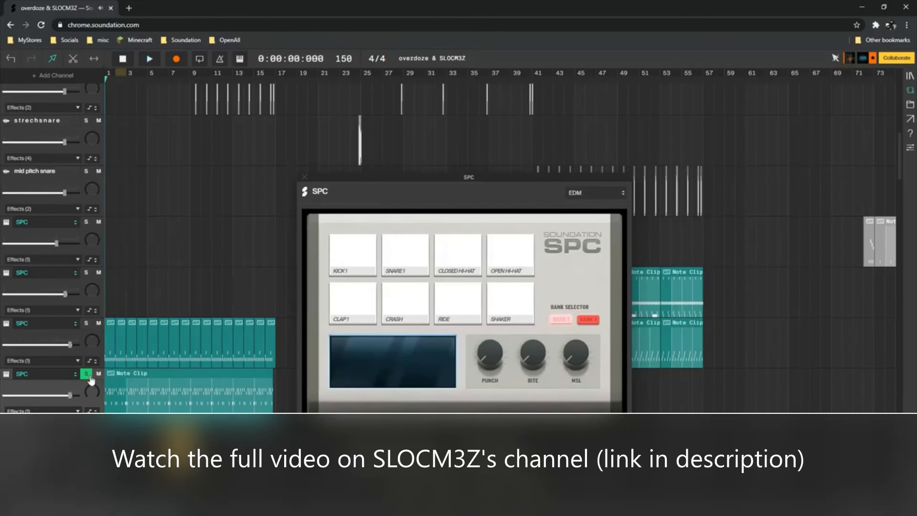
{"action": "left_click", "coordinate": [87, 374]}
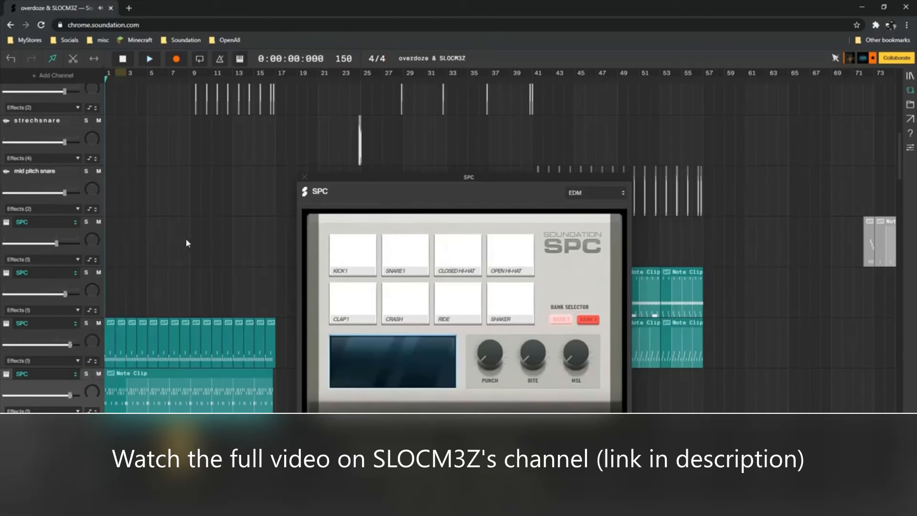
{"action": "scroll", "coordinate": [184, 245], "scroll_direction": "right", "scroll_amount": 6}
{"action": "left_click", "coordinate": [304, 176]}
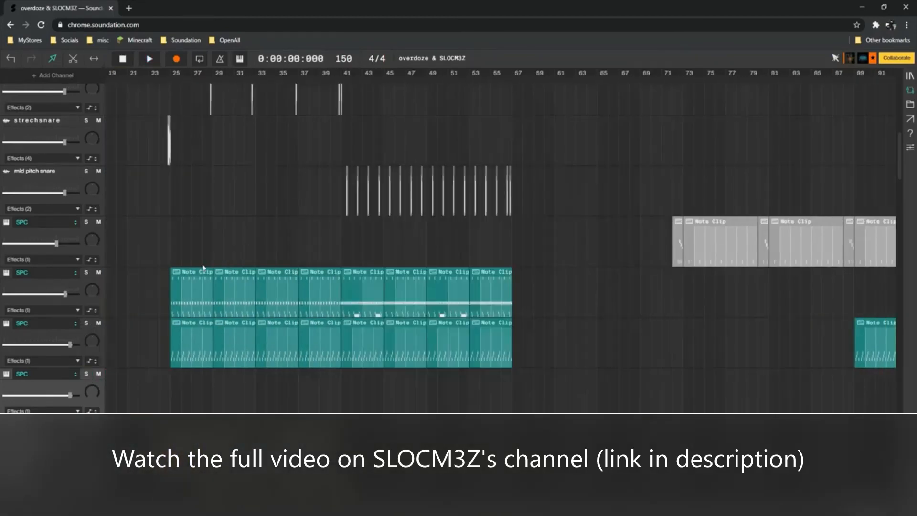
Solo the SPC channel whose note clips start at bar 25 and play it from there, turning the solo off at the end.
{"action": "scroll", "coordinate": [205, 265], "scroll_direction": "left", "scroll_amount": 3}
{"action": "scroll", "coordinate": [204, 265], "scroll_direction": "right", "scroll_amount": 1}
{"action": "left_click", "coordinate": [228, 137]}
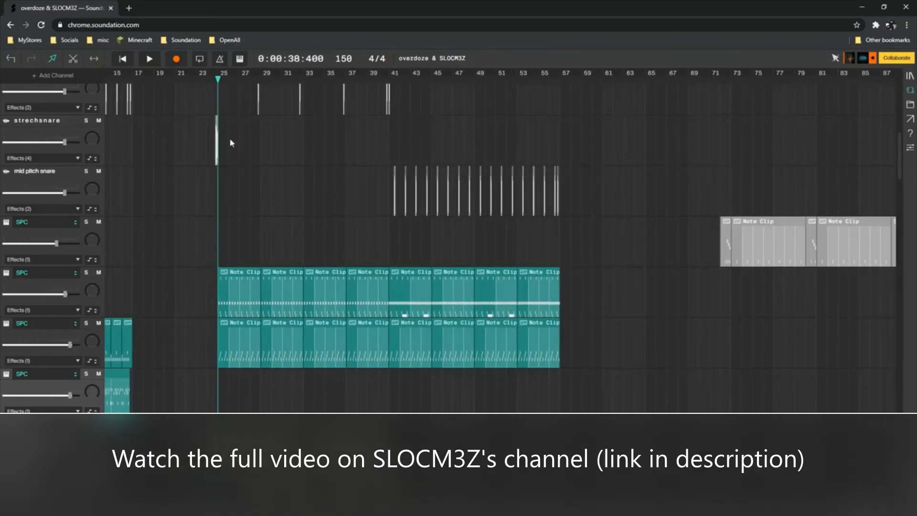
{"action": "left_click", "coordinate": [85, 273]}
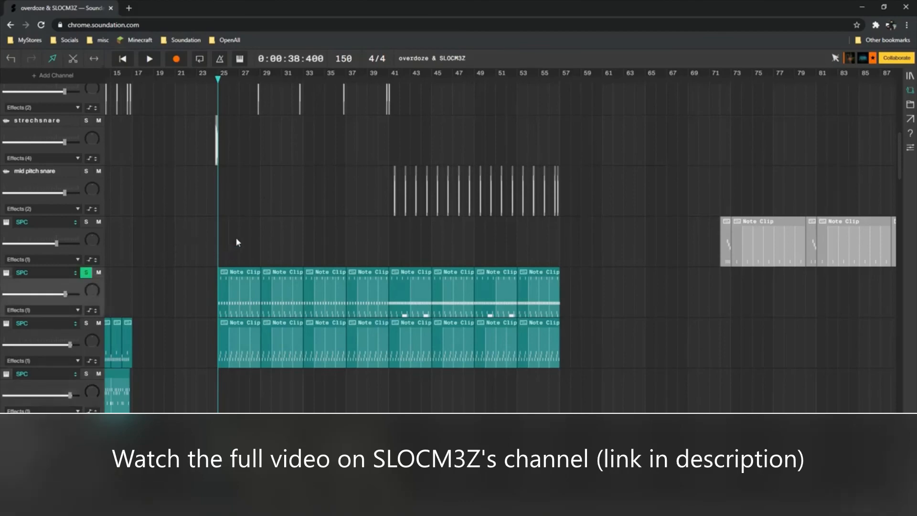
{"action": "key", "text": "space"}
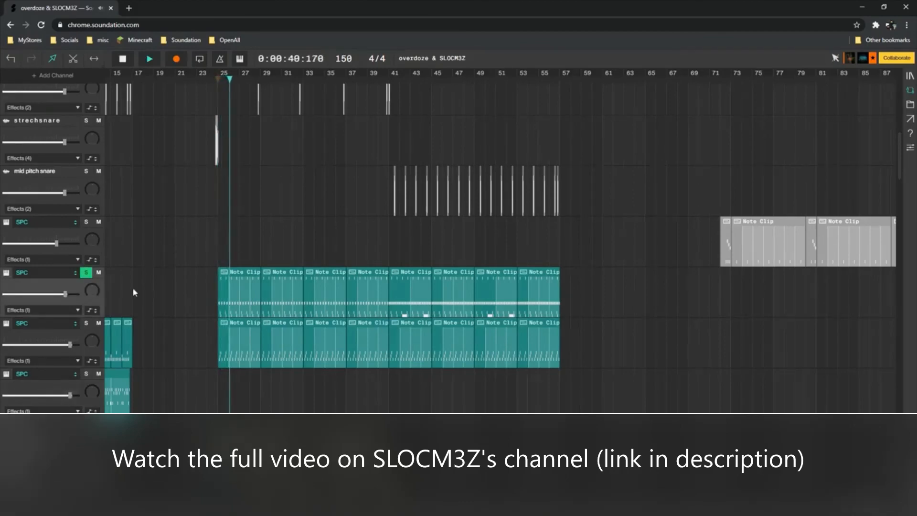
{"action": "key", "text": "space"}
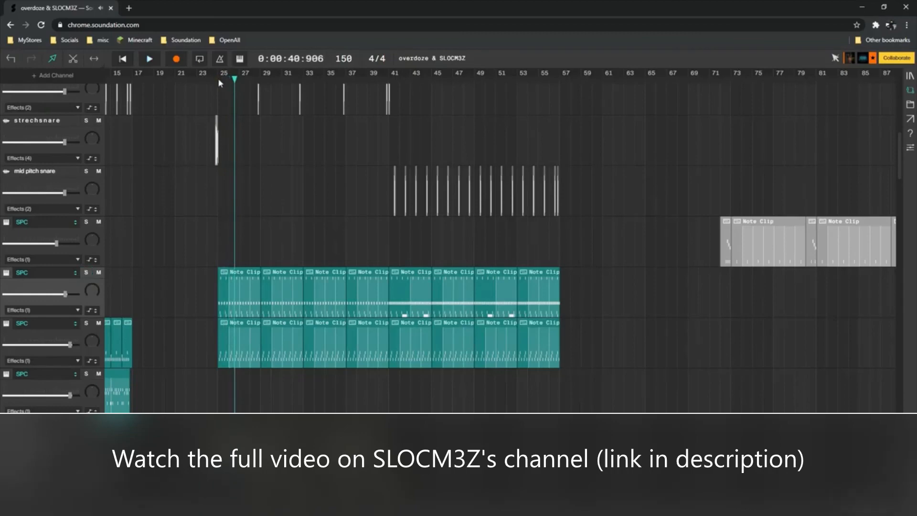
Play the mix from bar 23, briefly soloing the SPC channel that enters at bar 25 to compare it in context.
{"action": "left_click_drag", "start_coordinate": [207, 79], "coordinate": [195, 80]}
{"action": "key", "text": "space"}
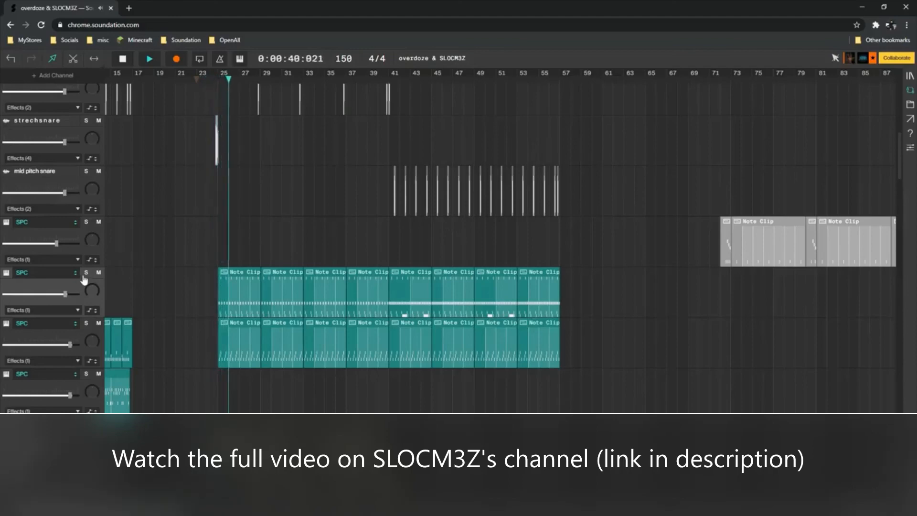
{"action": "left_click", "coordinate": [86, 273]}
{"action": "left_click", "coordinate": [86, 273]}
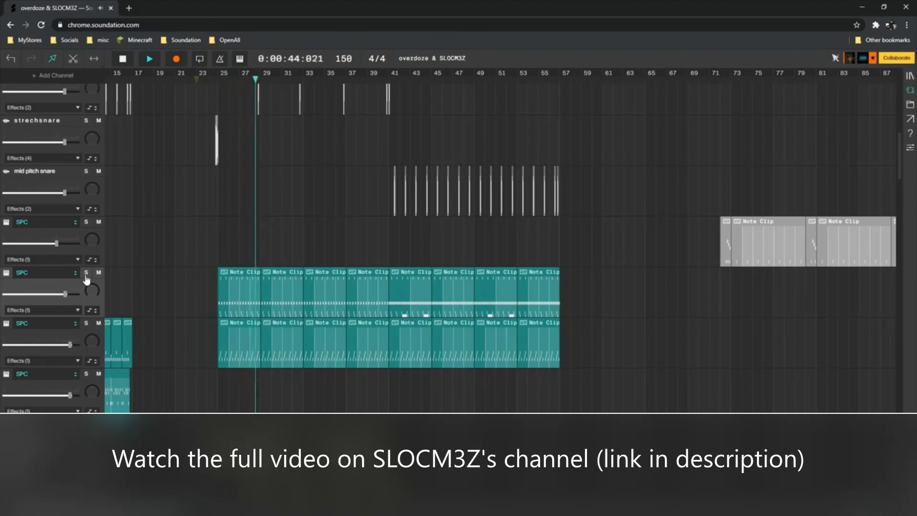
{"action": "key", "text": "space"}
Solo the SPC channel with the row of short note clips and audition it from bar 1, turning the solo off at the end.
{"action": "scroll", "coordinate": [270, 251], "scroll_direction": "left", "scroll_amount": 5}
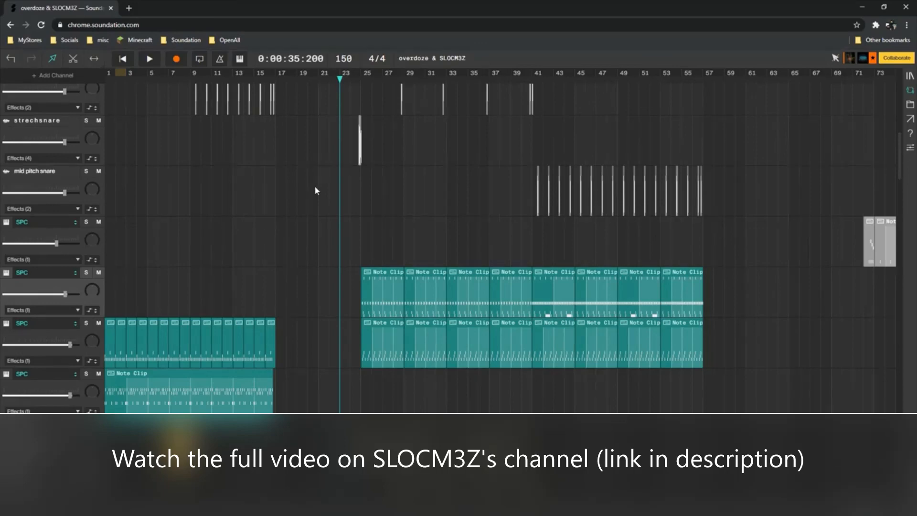
{"action": "scroll", "coordinate": [315, 190], "scroll_direction": "up", "scroll_amount": 10}
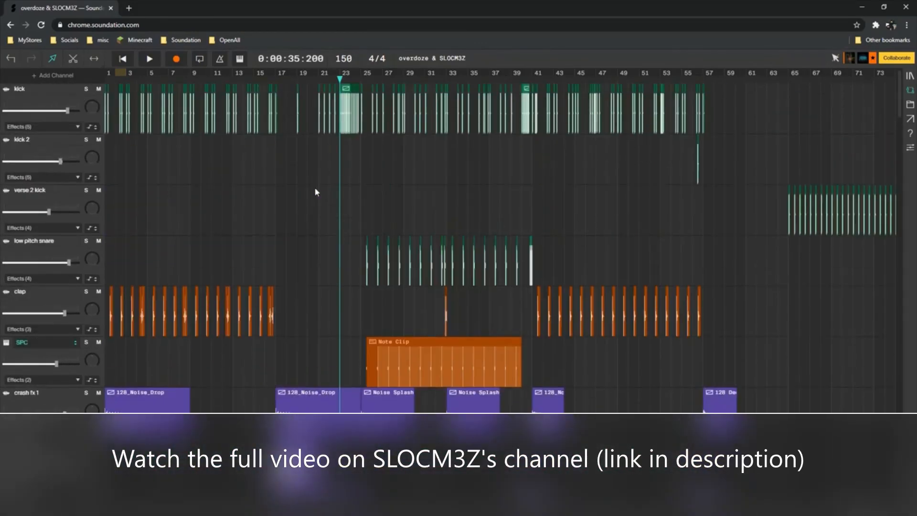
{"action": "scroll", "coordinate": [315, 191], "scroll_direction": "down", "scroll_amount": 10}
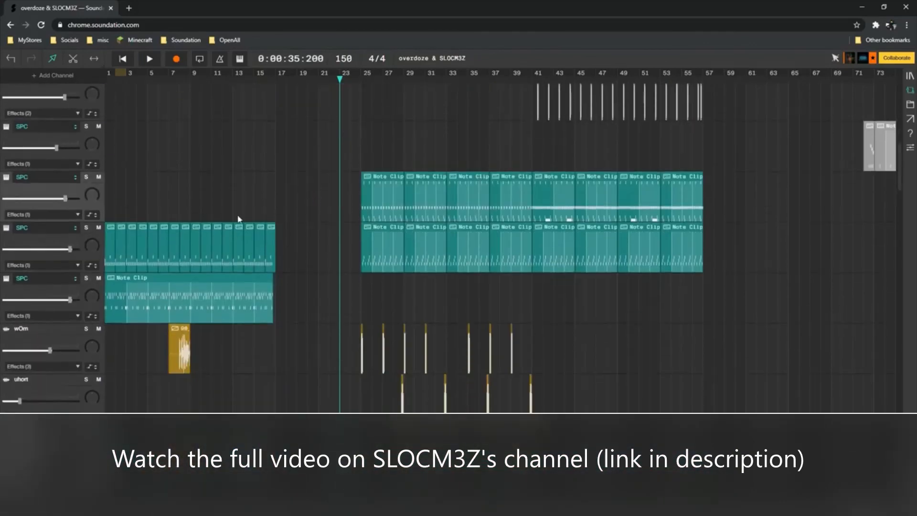
{"action": "left_click_drag", "start_coordinate": [152, 74], "coordinate": [106, 75]}
{"action": "left_click", "coordinate": [87, 228]}
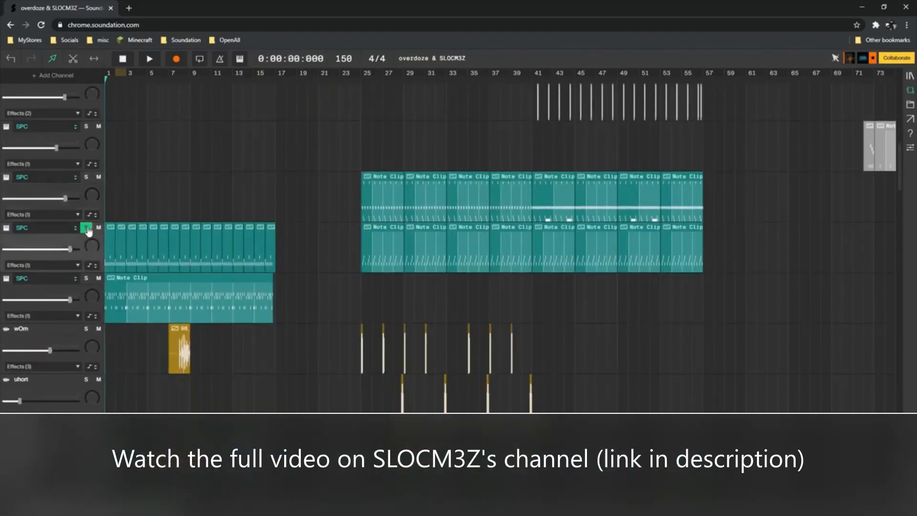
{"action": "key", "text": "space"}
{"action": "key", "text": "space"}
{"action": "scroll", "coordinate": [215, 191], "scroll_direction": "down", "scroll_amount": 2}
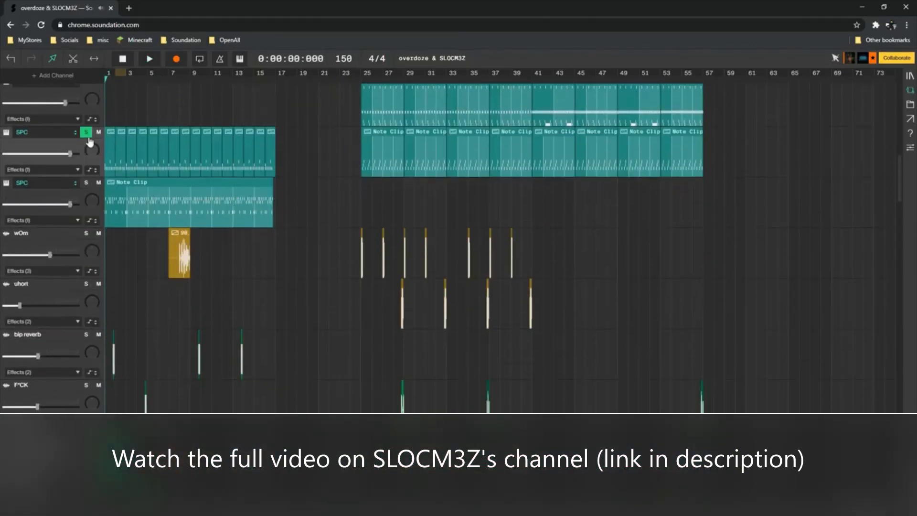
{"action": "left_click", "coordinate": [86, 133]}
Solo the same SPC channel and play its note clips from bar 89.
{"action": "scroll", "coordinate": [271, 185], "scroll_direction": "right", "scroll_amount": 10}
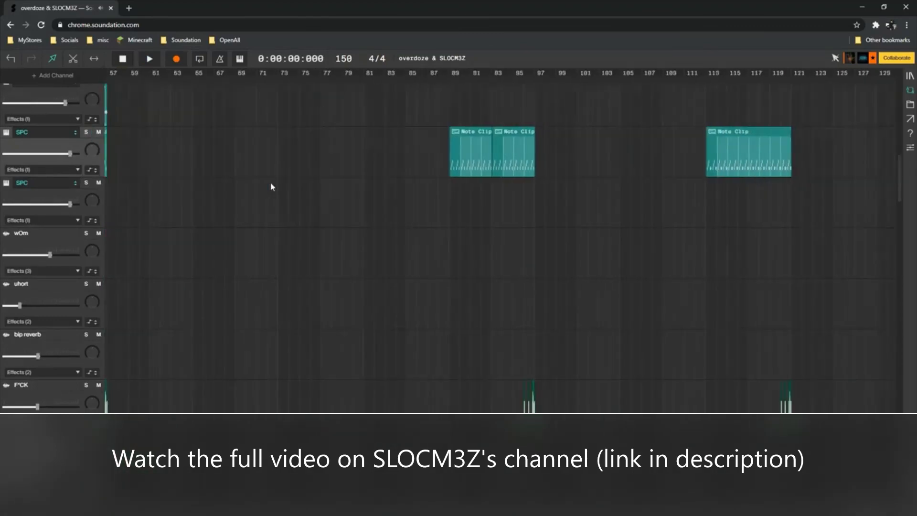
{"action": "scroll", "coordinate": [270, 186], "scroll_direction": "up", "scroll_amount": 2}
{"action": "scroll", "coordinate": [374, 201], "scroll_direction": "right", "scroll_amount": 3}
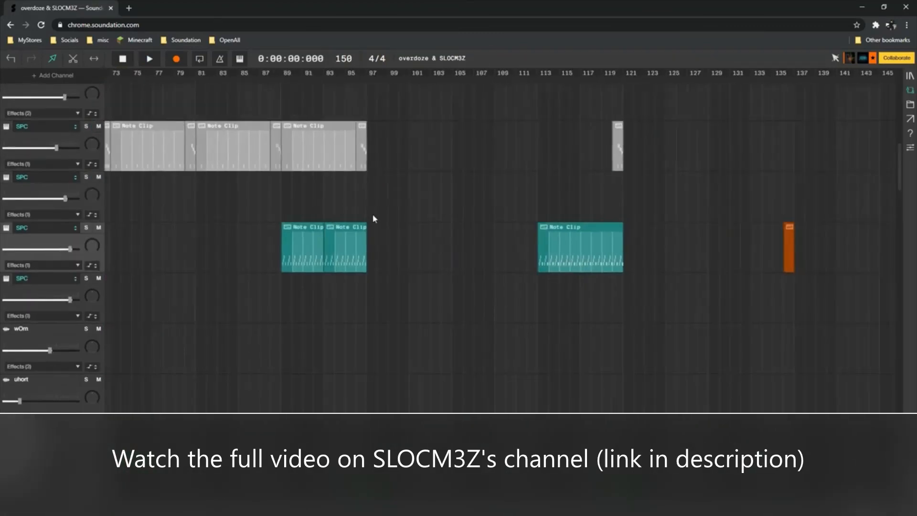
{"action": "left_click", "coordinate": [320, 260]}
{"action": "left_click", "coordinate": [228, 262]}
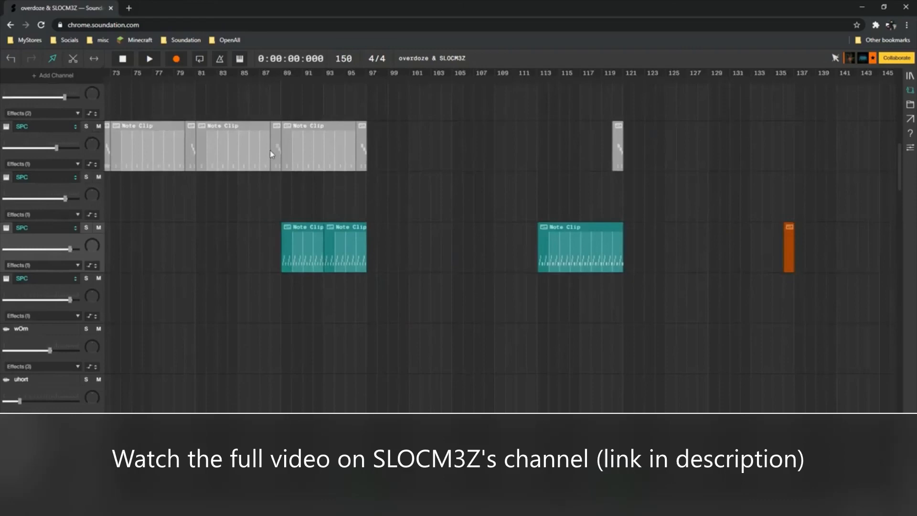
{"action": "left_click", "coordinate": [283, 78]}
{"action": "left_click", "coordinate": [87, 228]}
{"action": "key", "text": "space"}
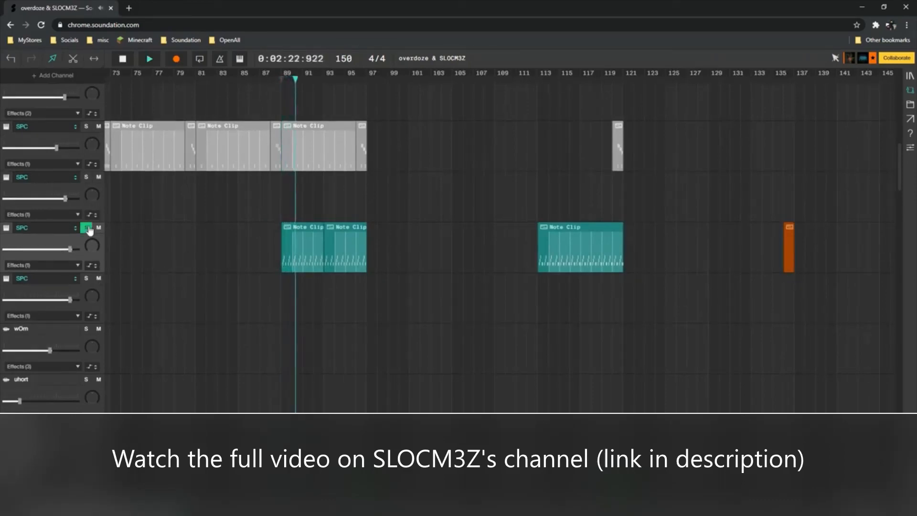
{"action": "key", "text": "space"}
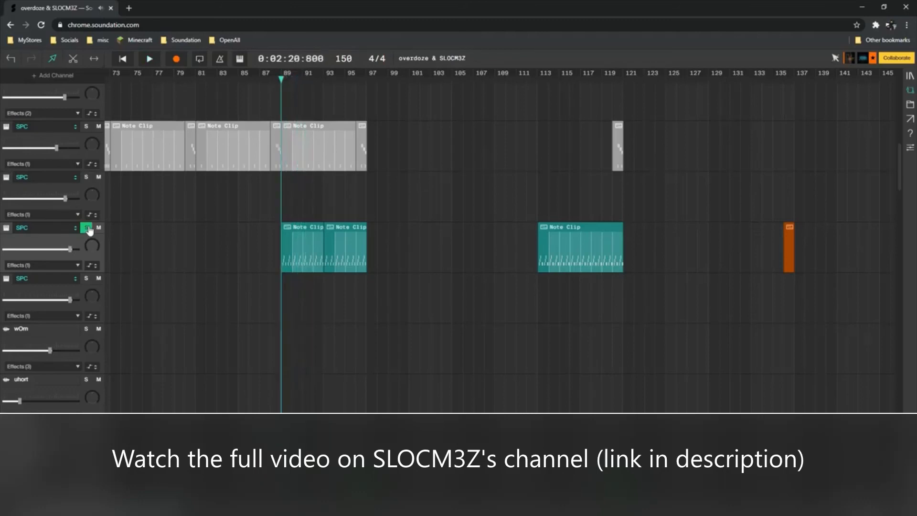
Turn off the solo on the SPC channel and play its clips in the full mix from bar 89, stopping near bar 92.
{"action": "left_click", "coordinate": [88, 228]}
{"action": "key", "text": "space"}
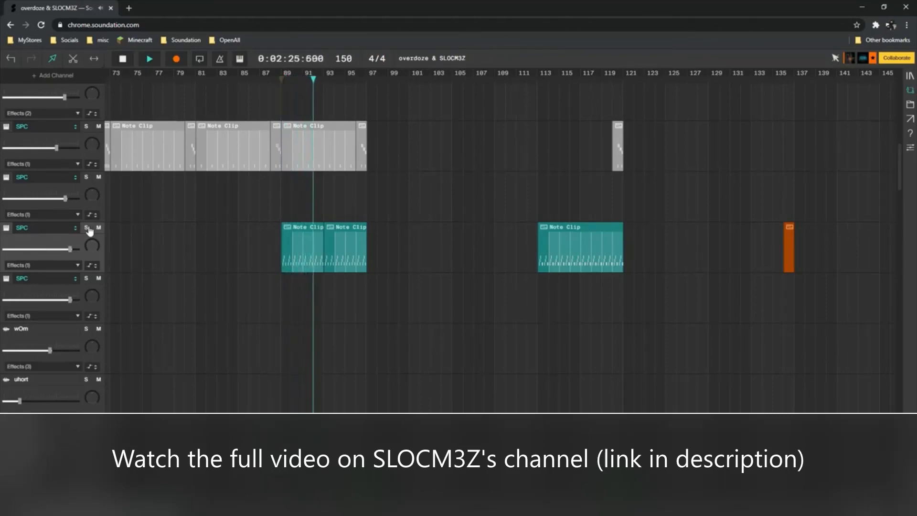
{"action": "key", "text": "space"}
Examine the ending of the arrangement across all channels, checking what surrounds the lone orange SPC clip near bar 136.
{"action": "scroll", "coordinate": [286, 248], "scroll_direction": "left", "scroll_amount": 5}
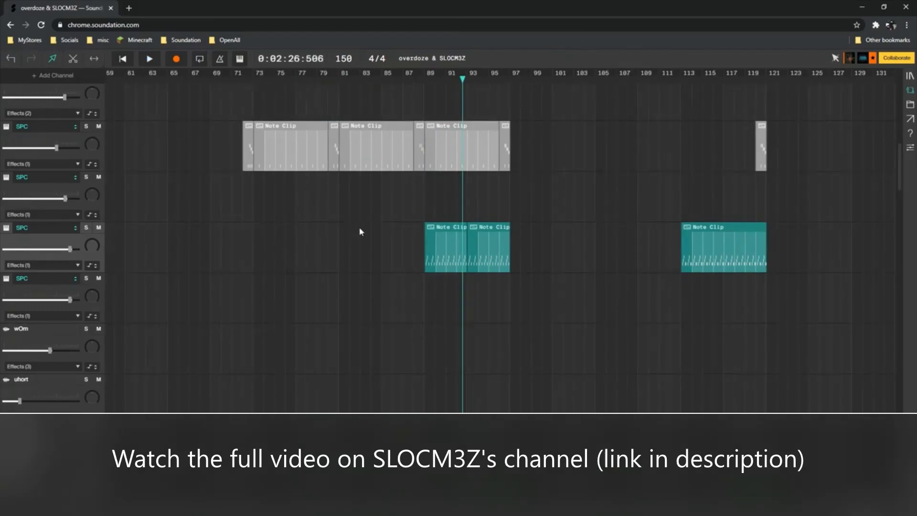
{"action": "scroll", "coordinate": [359, 229], "scroll_direction": "right", "scroll_amount": 12}
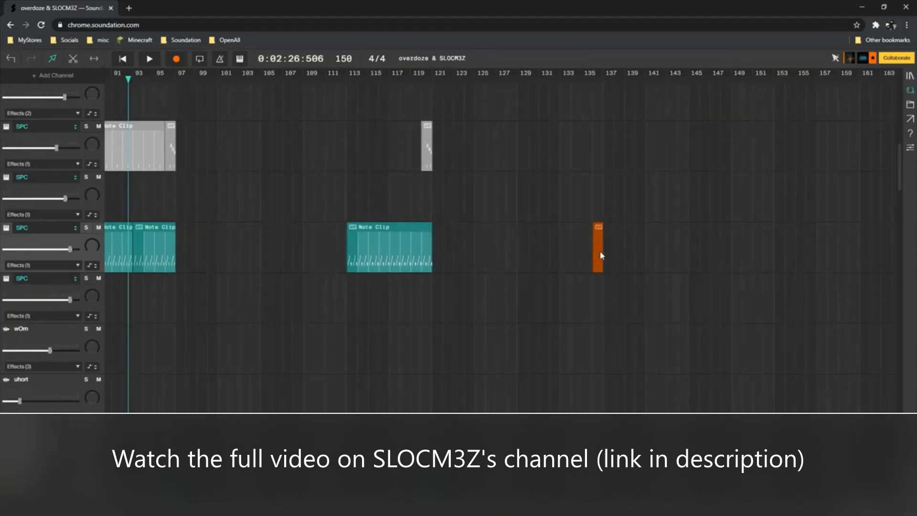
{"action": "scroll", "coordinate": [573, 258], "scroll_direction": "right", "scroll_amount": 2}
{"action": "scroll", "coordinate": [550, 261], "scroll_direction": "down", "scroll_amount": 10}
{"action": "scroll", "coordinate": [550, 249], "scroll_direction": "up", "scroll_amount": 4}
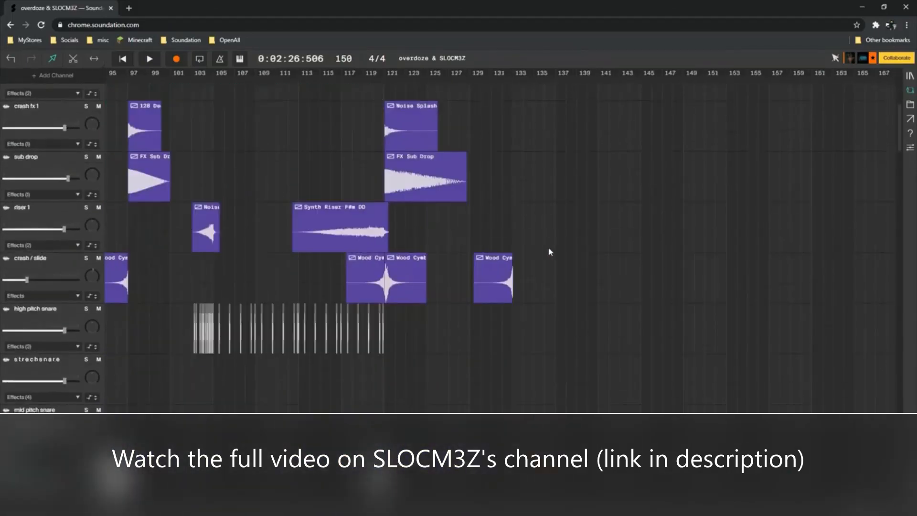
{"action": "scroll", "coordinate": [549, 250], "scroll_direction": "down", "scroll_amount": 10}
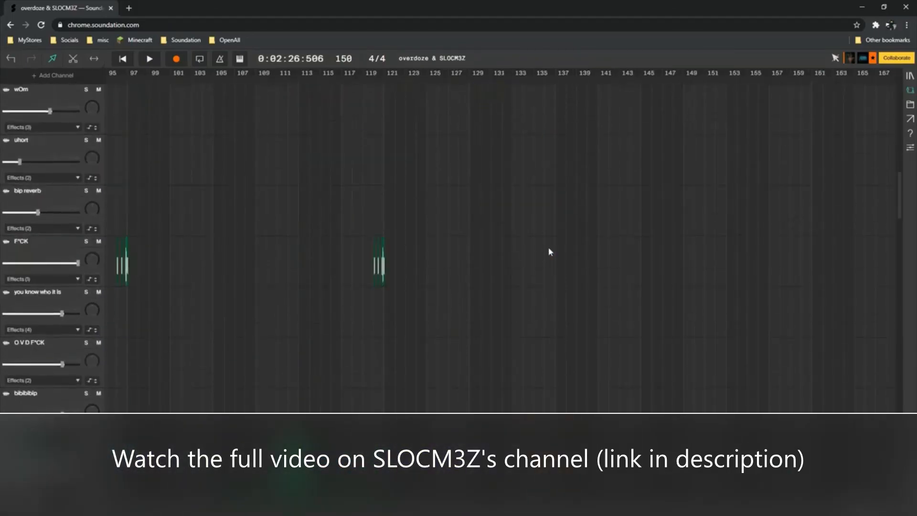
{"action": "scroll", "coordinate": [549, 247], "scroll_direction": "down", "scroll_amount": 20}
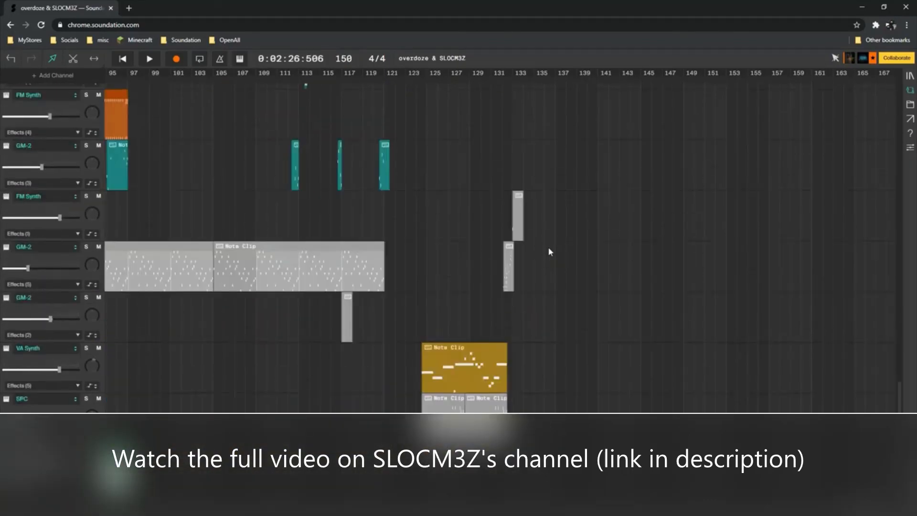
{"action": "scroll", "coordinate": [548, 248], "scroll_direction": "down", "scroll_amount": 20}
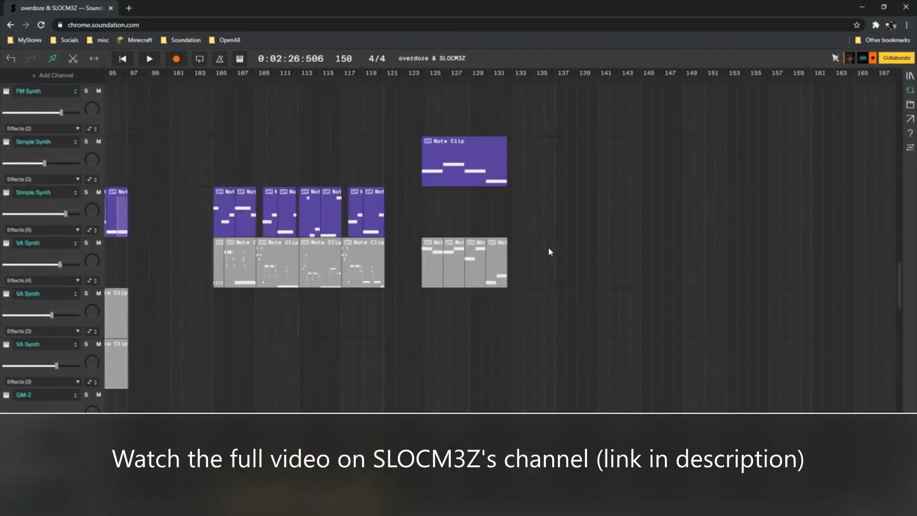
{"action": "scroll", "coordinate": [549, 247], "scroll_direction": "up", "scroll_amount": 20}
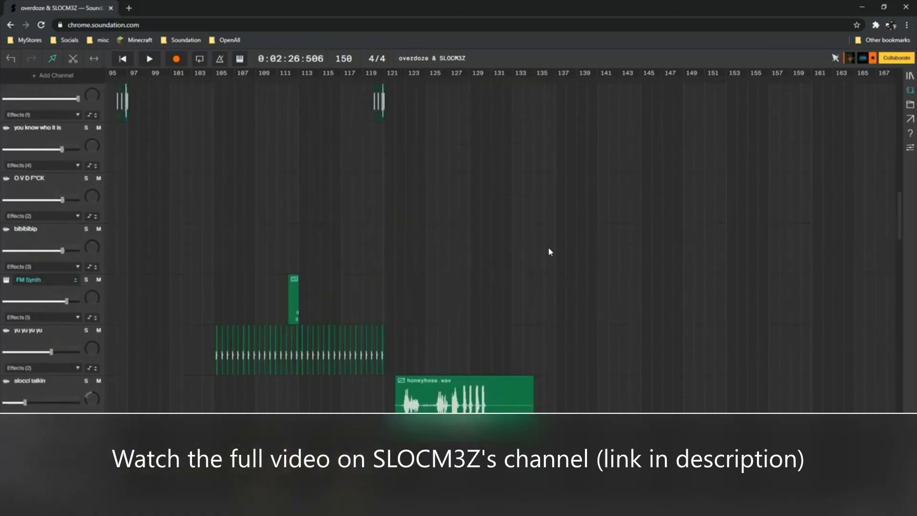
{"action": "scroll", "coordinate": [548, 247], "scroll_direction": "up", "scroll_amount": 10}
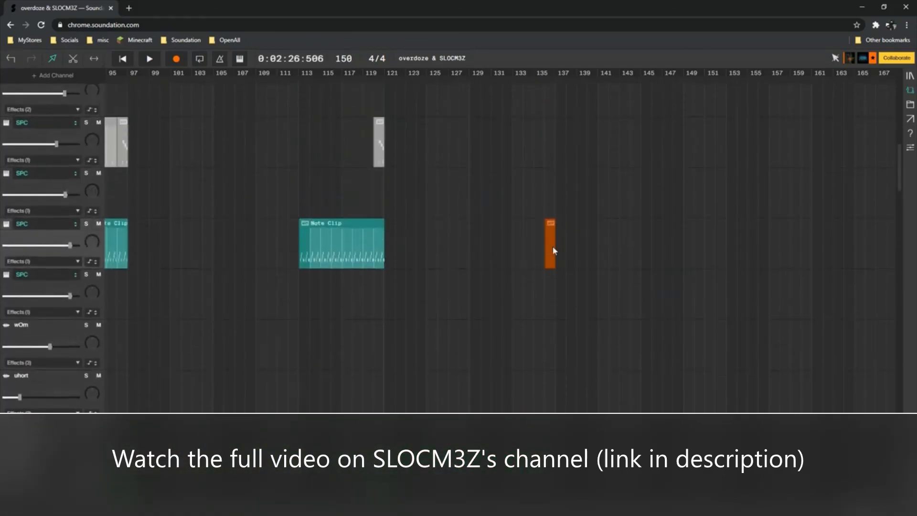
{"action": "left_click", "coordinate": [551, 249]}
{"action": "scroll", "coordinate": [559, 200], "scroll_direction": "up", "scroll_amount": 2}
{"action": "scroll", "coordinate": [559, 200], "scroll_direction": "down", "scroll_amount": 10}
{"action": "scroll", "coordinate": [558, 200], "scroll_direction": "up", "scroll_amount": 8}
{"action": "left_click", "coordinate": [556, 280]}
{"action": "scroll", "coordinate": [468, 256], "scroll_direction": "left", "scroll_amount": 3}
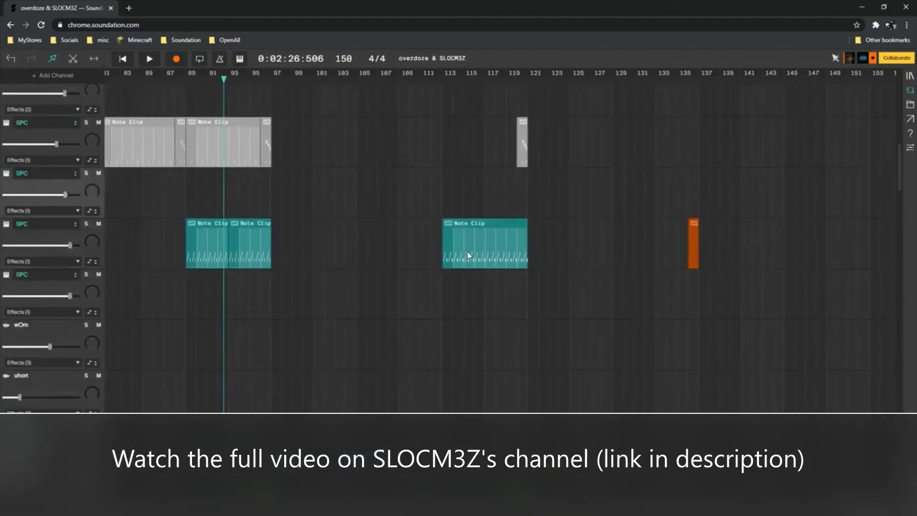